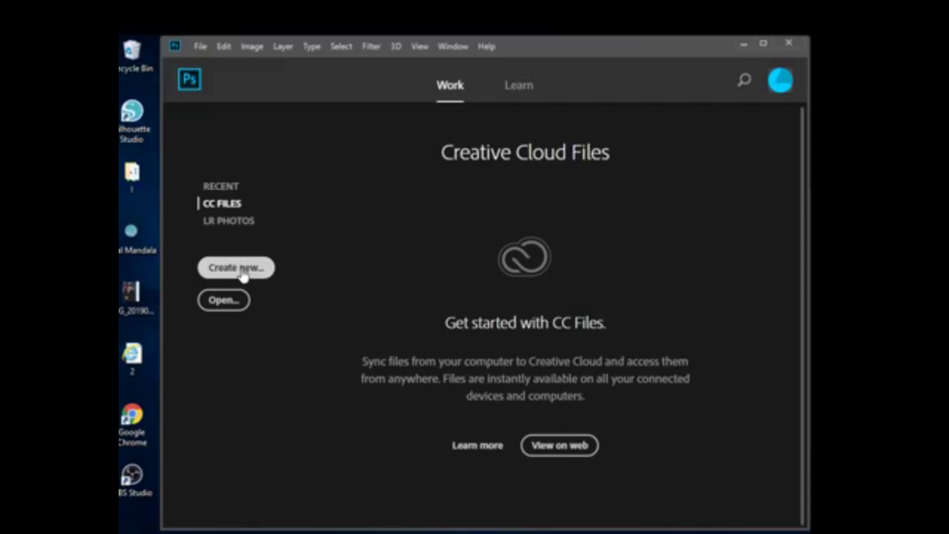
Create a new portrait document from the 8.5 x 11 in, 300 ppi preset and narrow the layers area to enlarge the canvas view
click(247, 273)
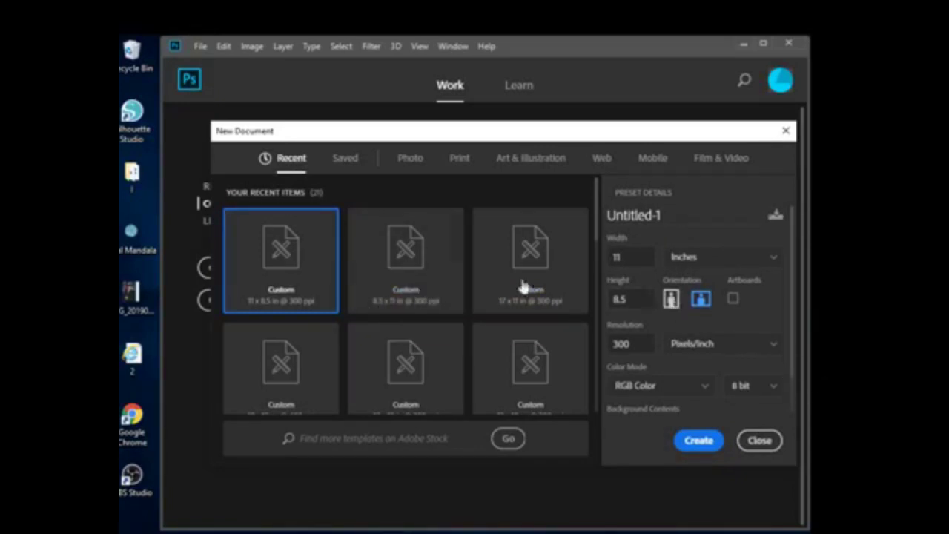
click(435, 276)
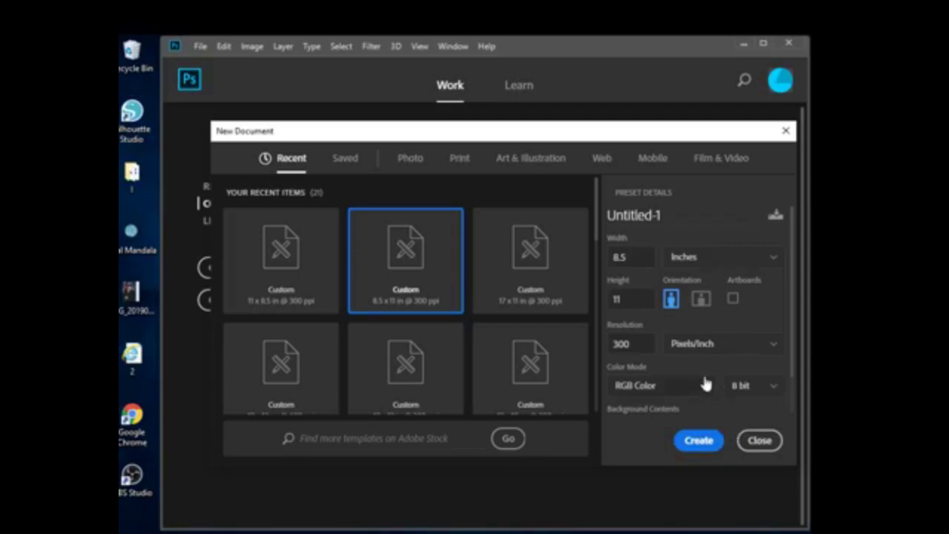
click(698, 441)
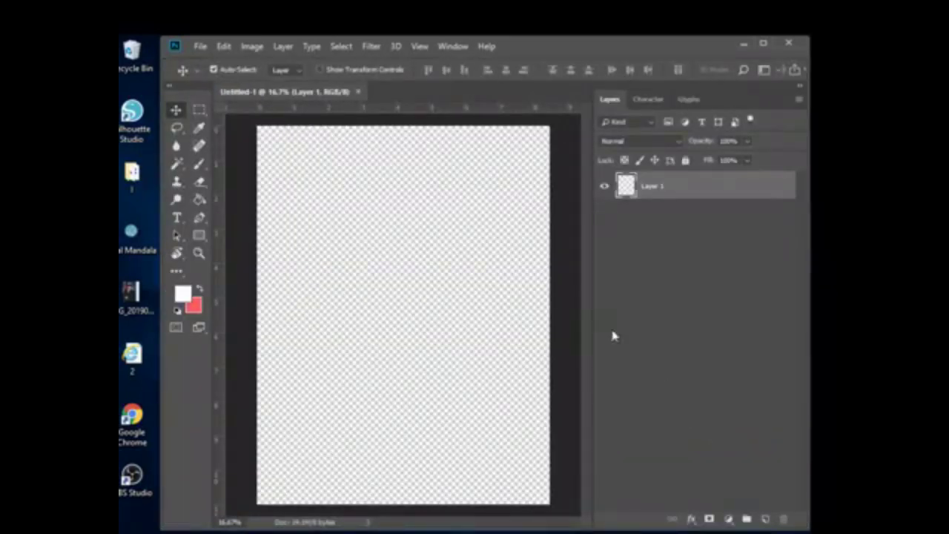
drag(591, 321, 675, 326)
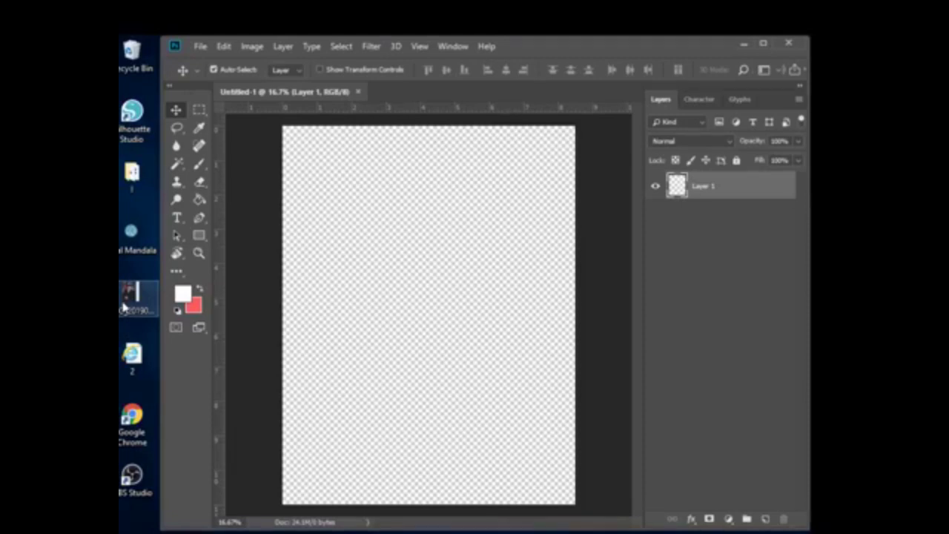
Place the portrait photo IMG_20190219_0001 from the desktop onto the page and add an empty layer beneath it
drag(126, 304, 417, 306)
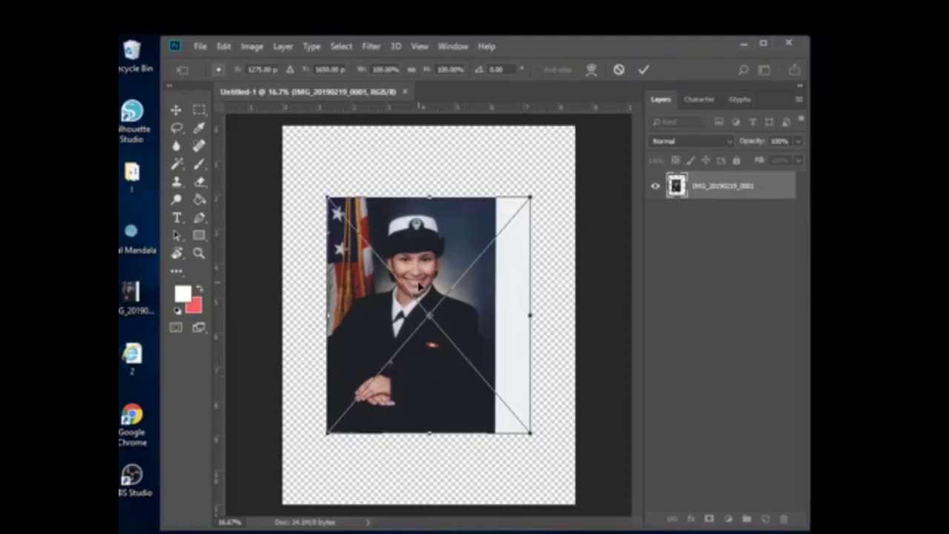
key(Return)
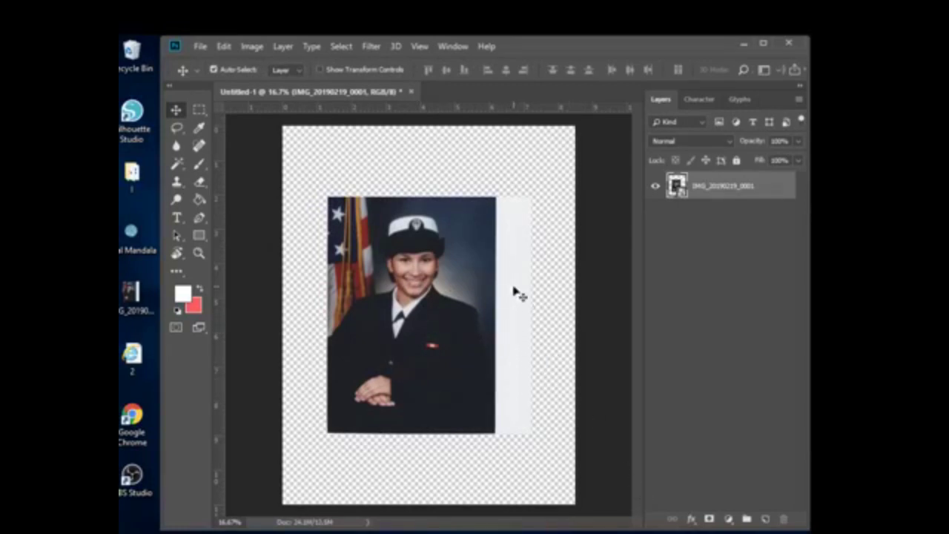
click(767, 518)
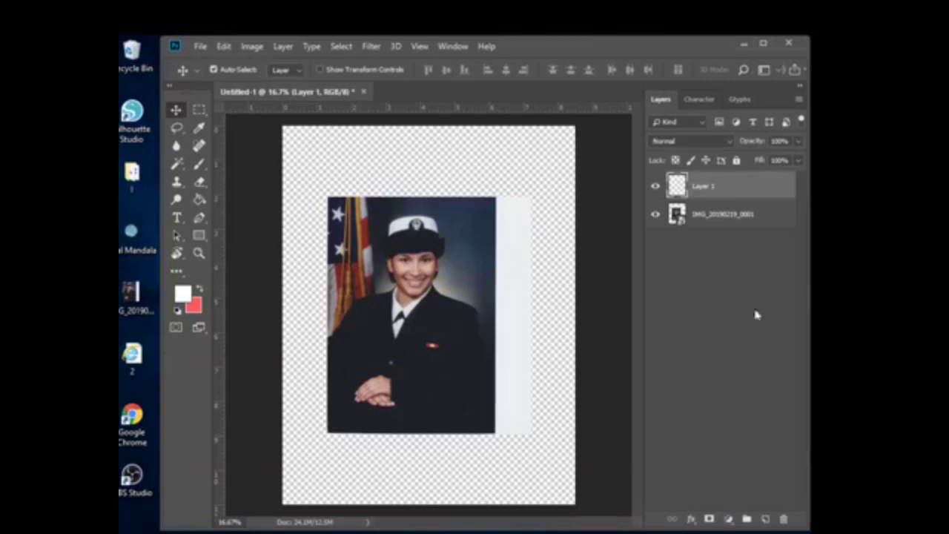
click(765, 519)
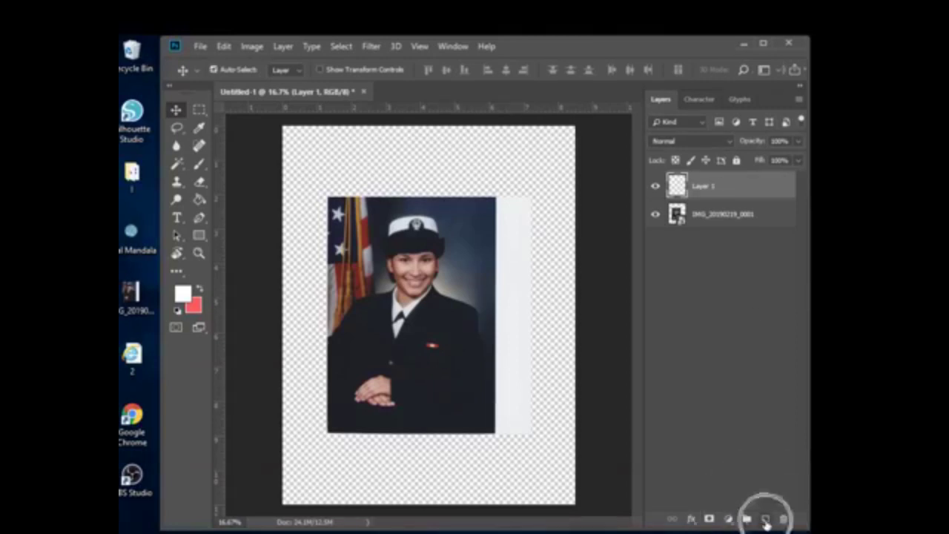
drag(720, 187, 723, 236)
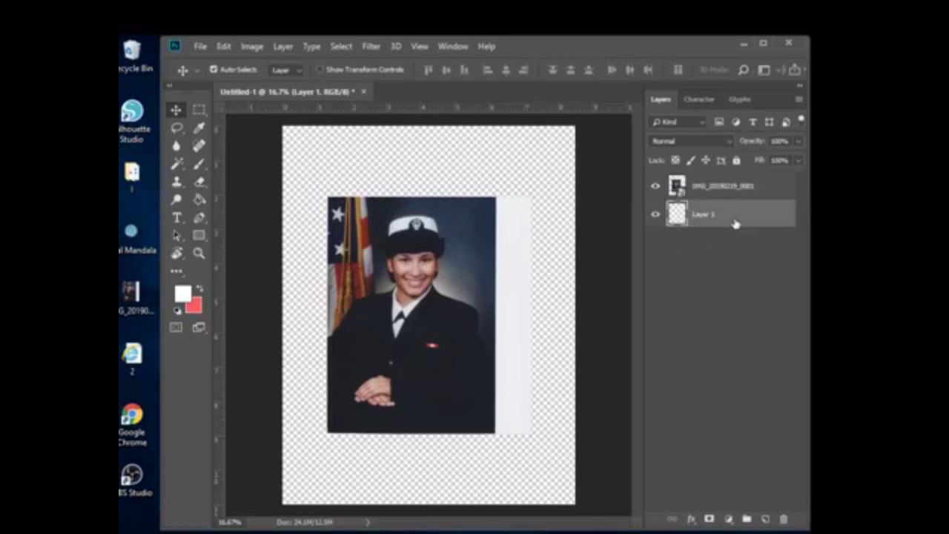
double_click(737, 221)
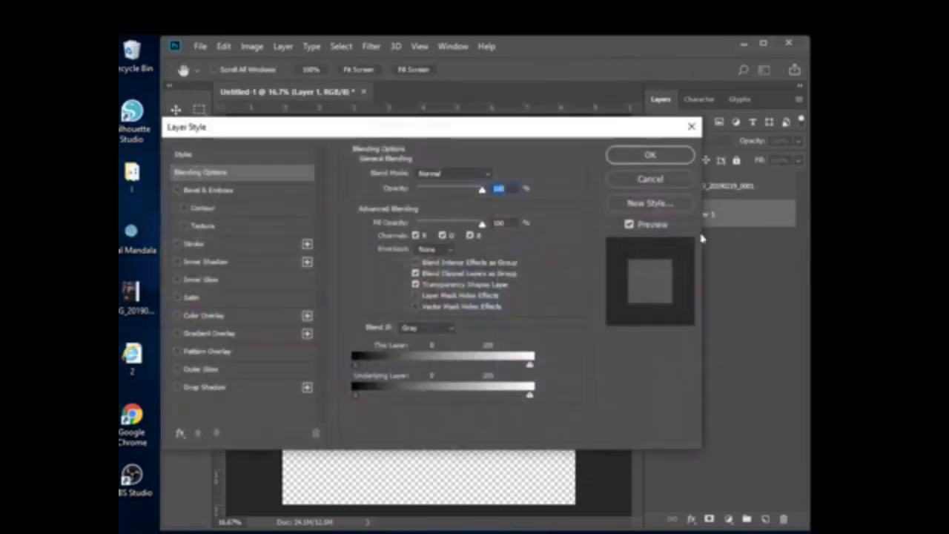
click(651, 181)
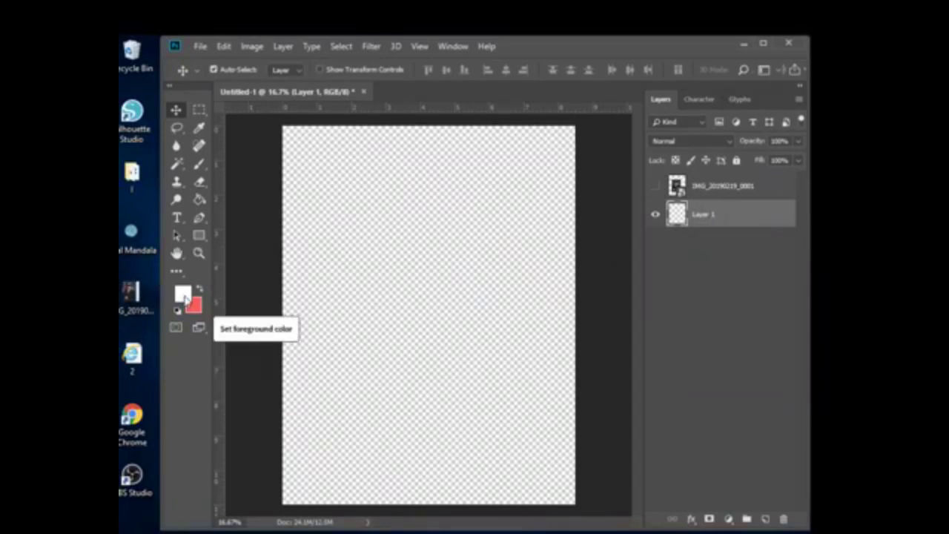
Fill the empty layer beneath the photo with white using the Paint Bucket in Normal mode, and show the photo layer again
click(199, 199)
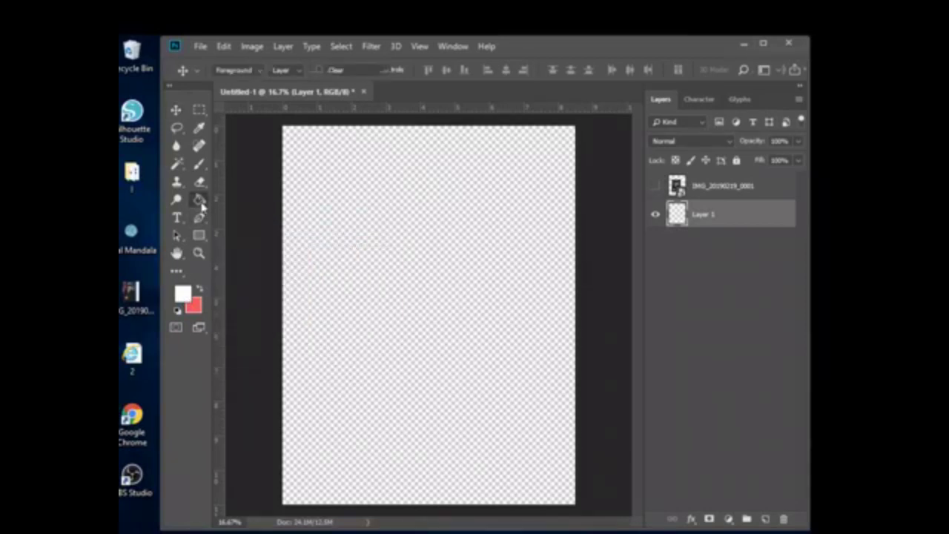
click(376, 71)
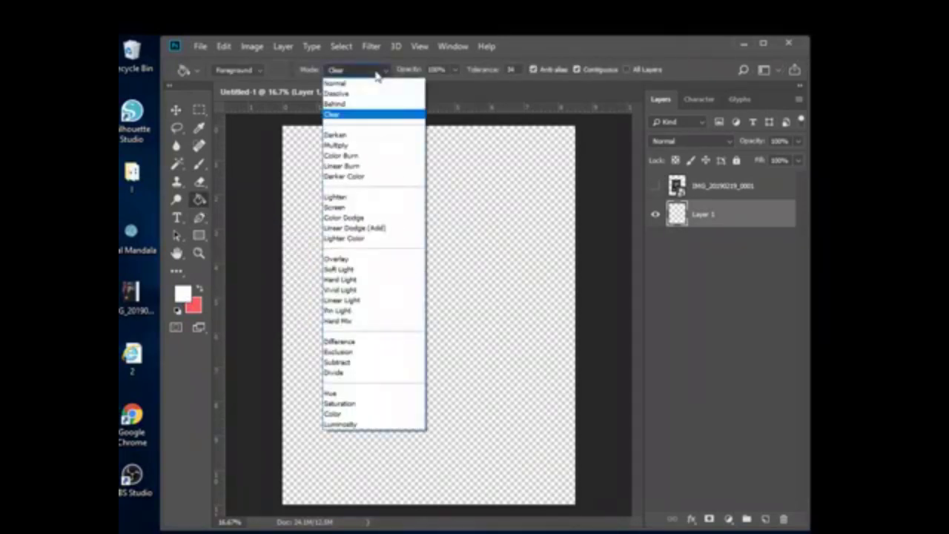
click(376, 85)
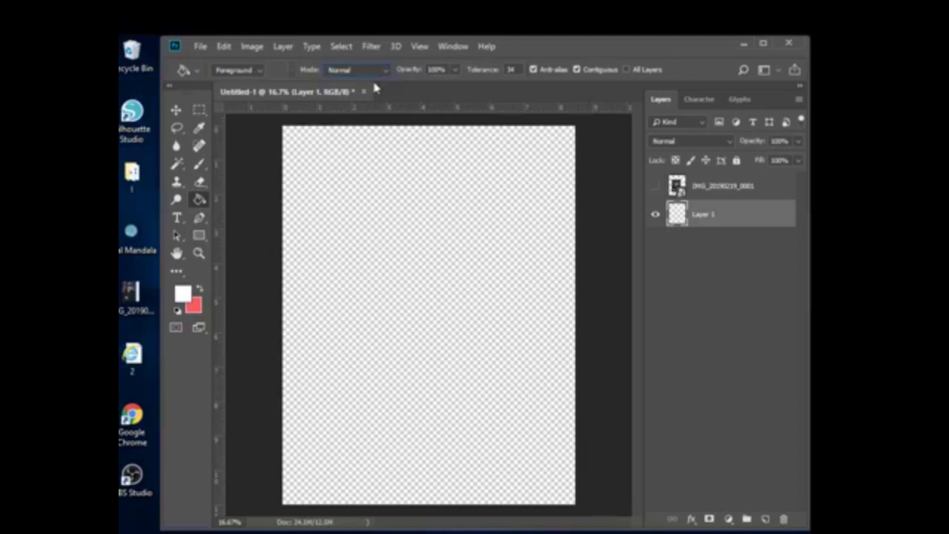
click(419, 290)
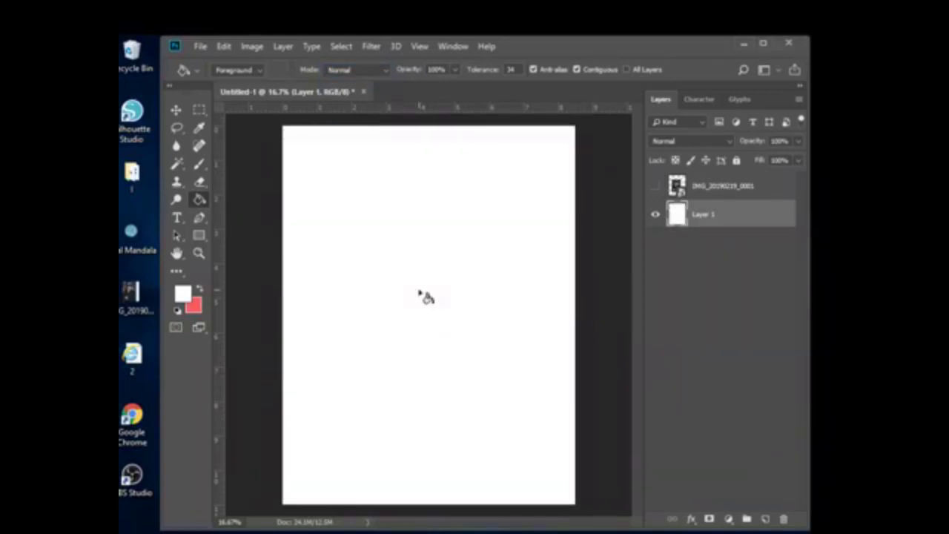
click(175, 110)
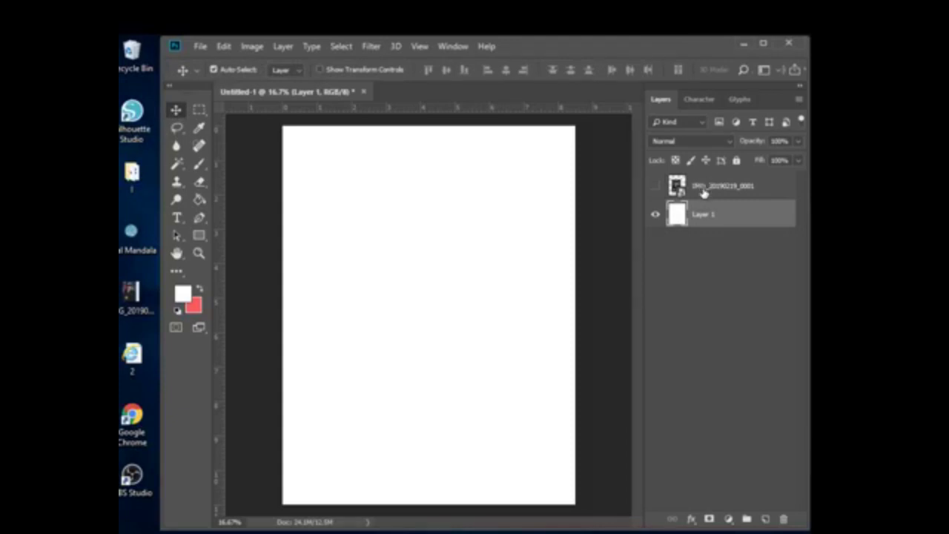
click(656, 187)
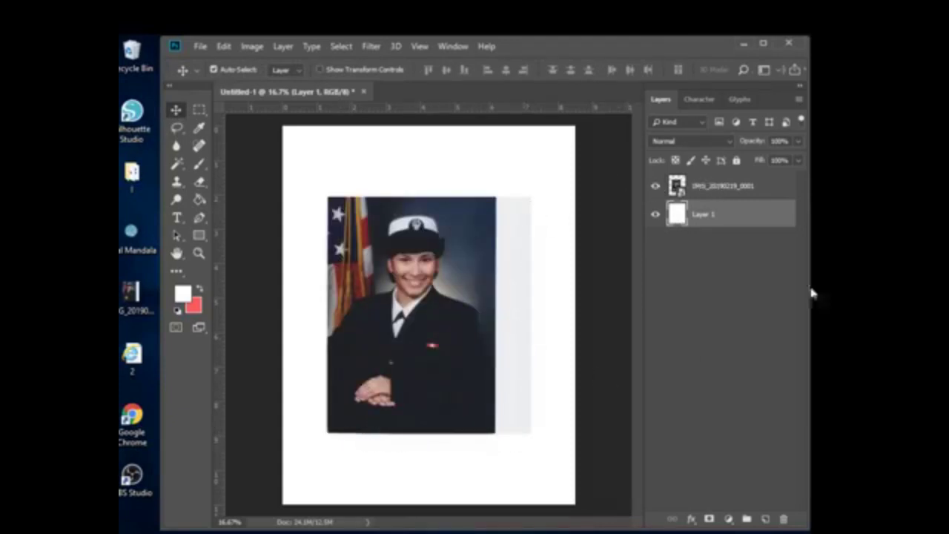
Fully lock the white background layer, Layer 1
key(h)
double_click(739, 162)
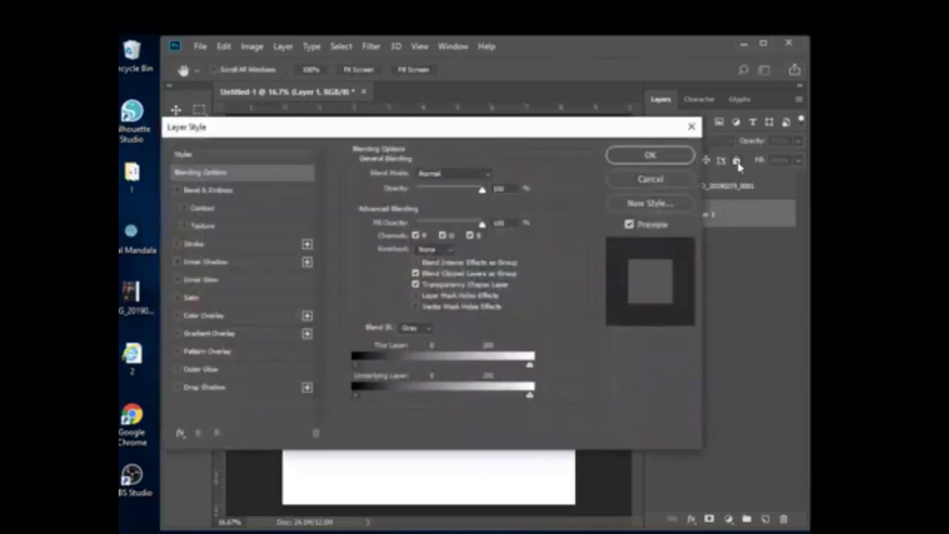
click(652, 181)
click(736, 161)
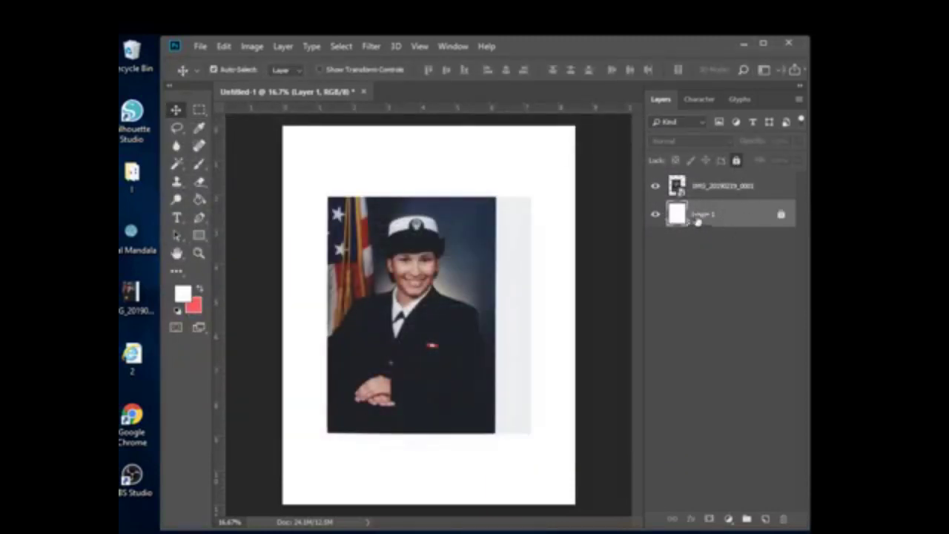
Rasterize the photo layer and remove the pale scan strip beside the portrait using the Paint Bucket in Clear mode
click(728, 186)
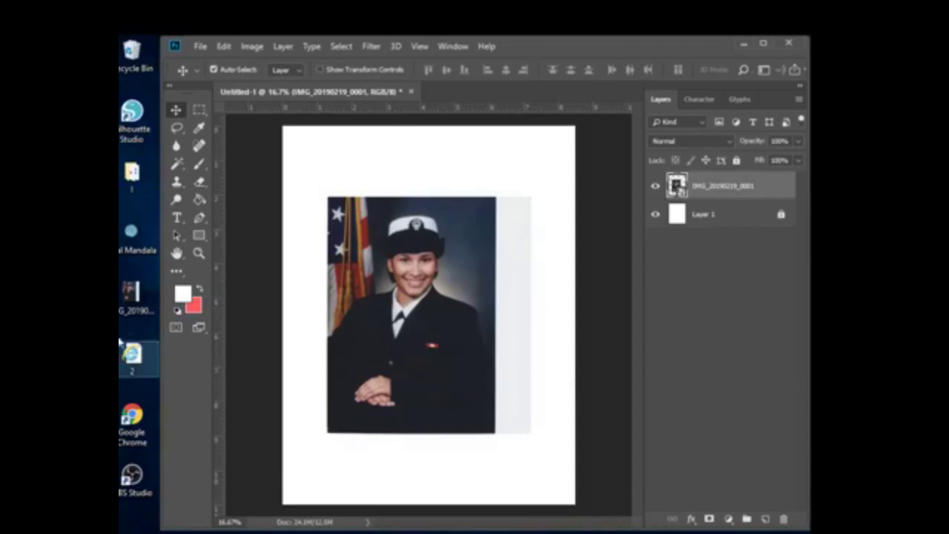
click(200, 202)
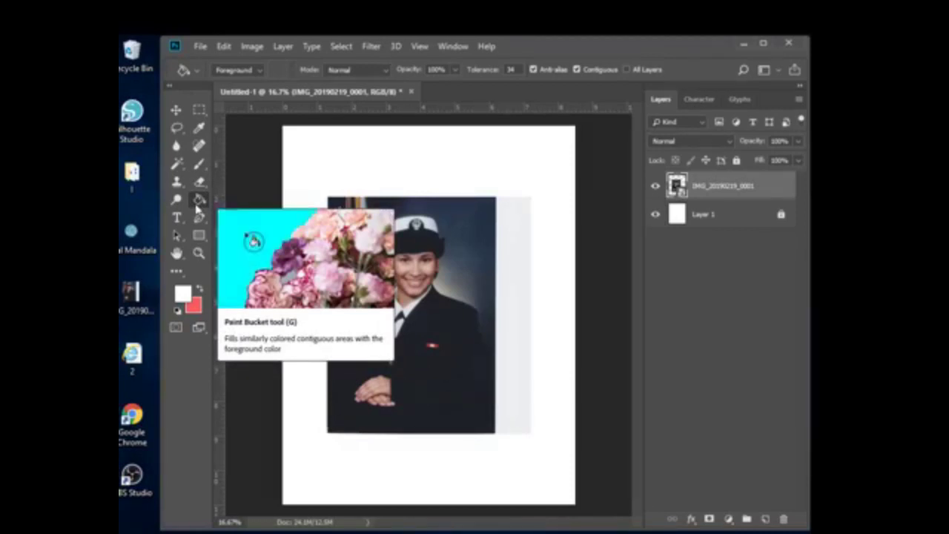
click(356, 72)
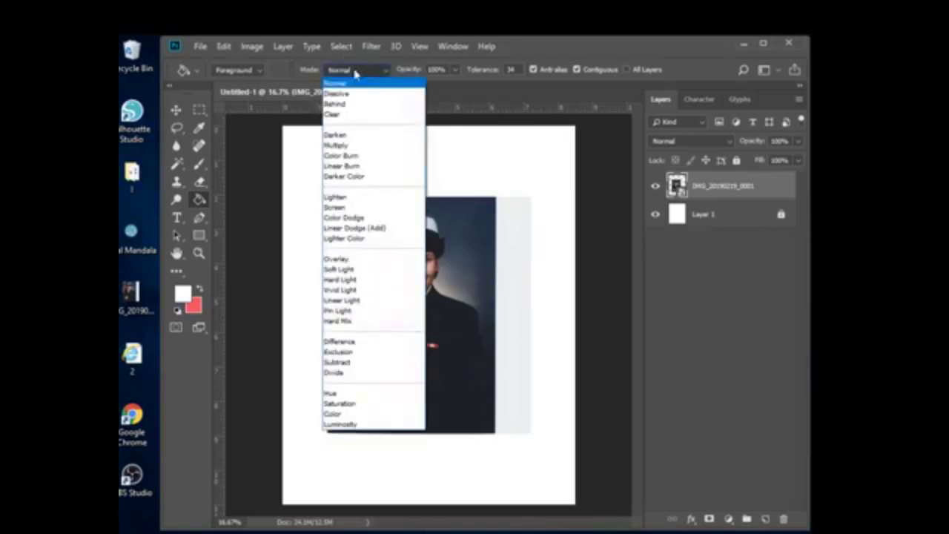
click(361, 116)
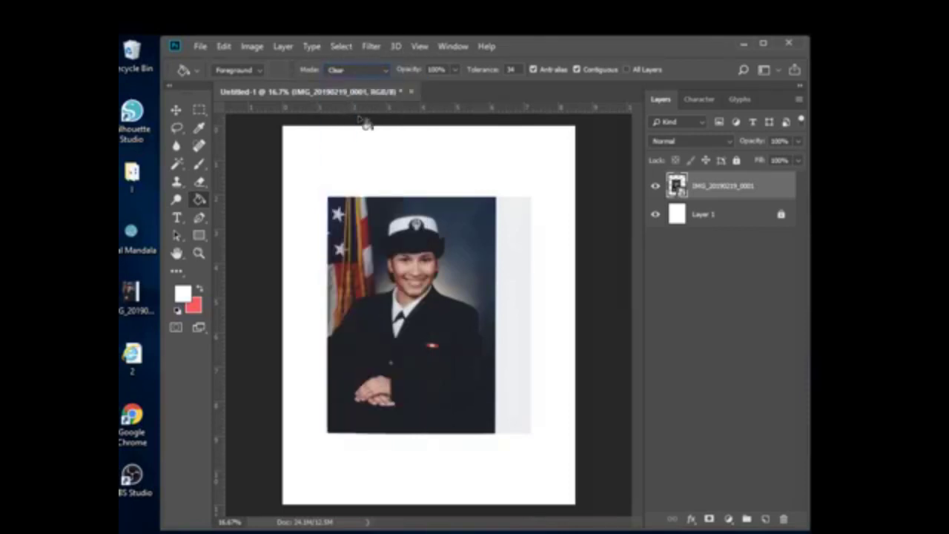
click(508, 298)
click(509, 299)
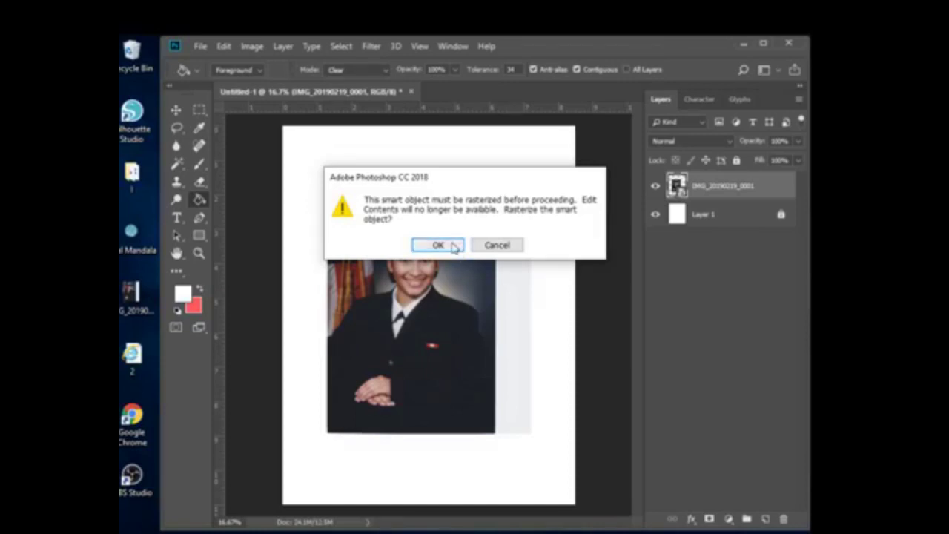
click(451, 246)
click(525, 307)
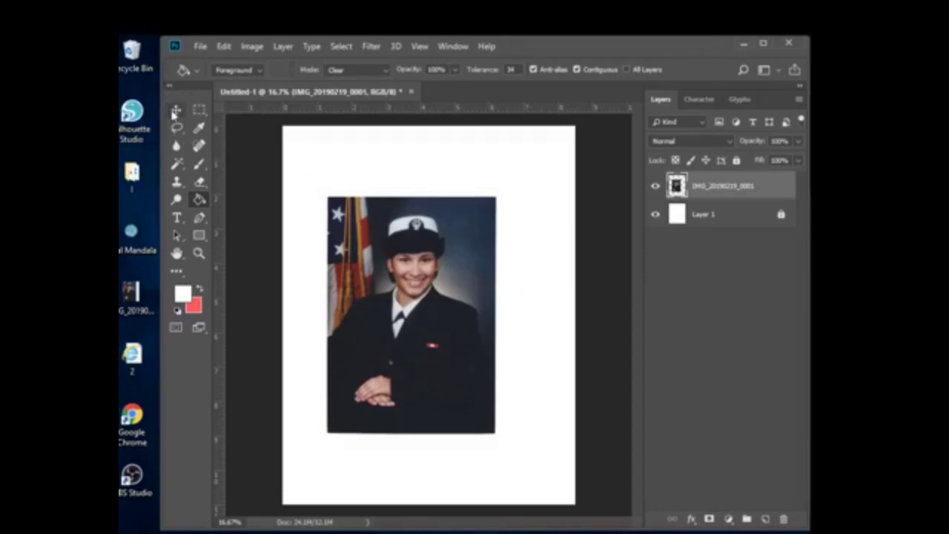
Scale up the photo with Free Transform and reposition it so the portrait covers the whole page
click(176, 111)
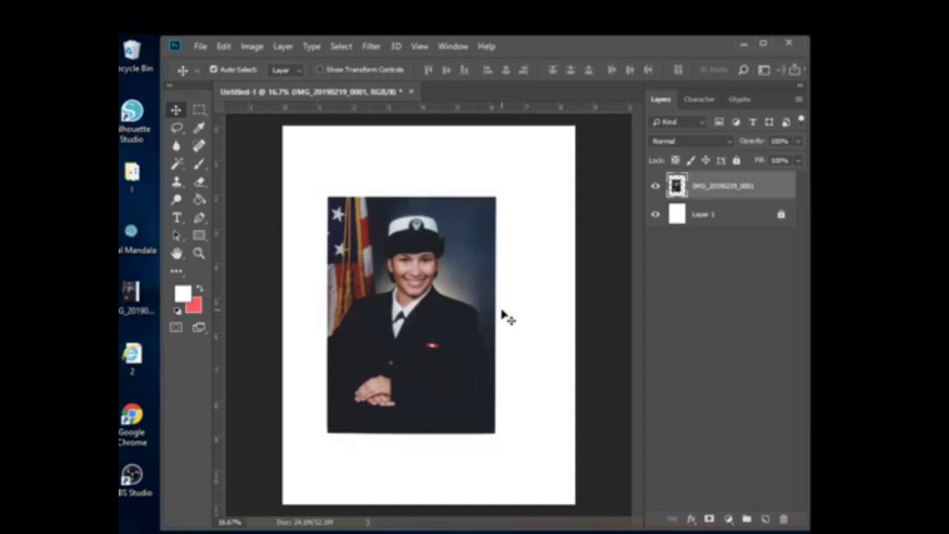
key(ctrl+t)
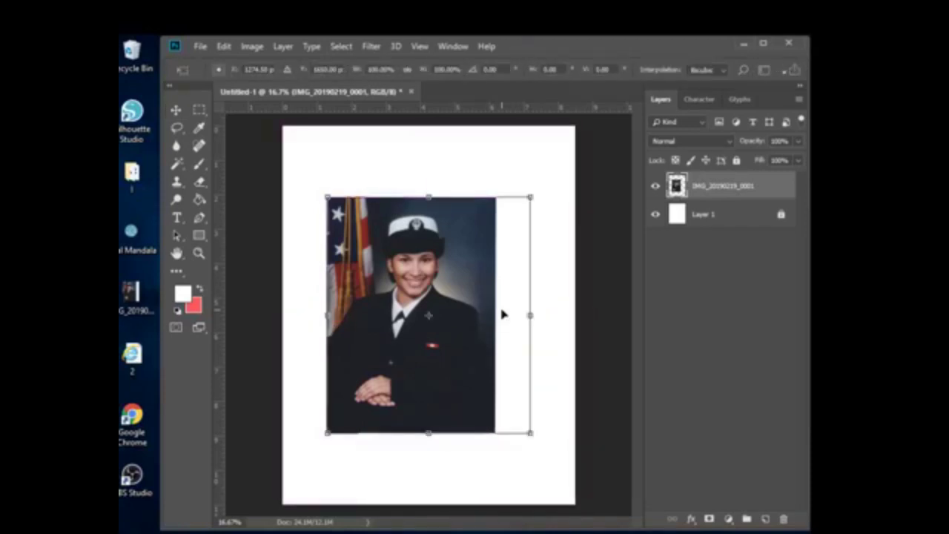
drag(529, 197, 686, 70)
drag(563, 271, 511, 391)
drag(284, 126, 236, 117)
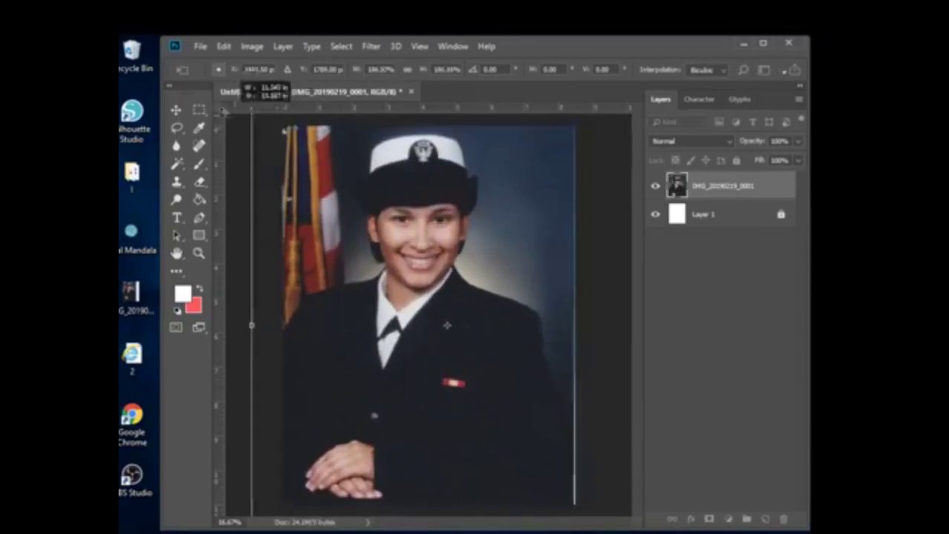
drag(379, 254, 425, 304)
drag(283, 120, 307, 145)
key(Return)
drag(354, 258, 310, 236)
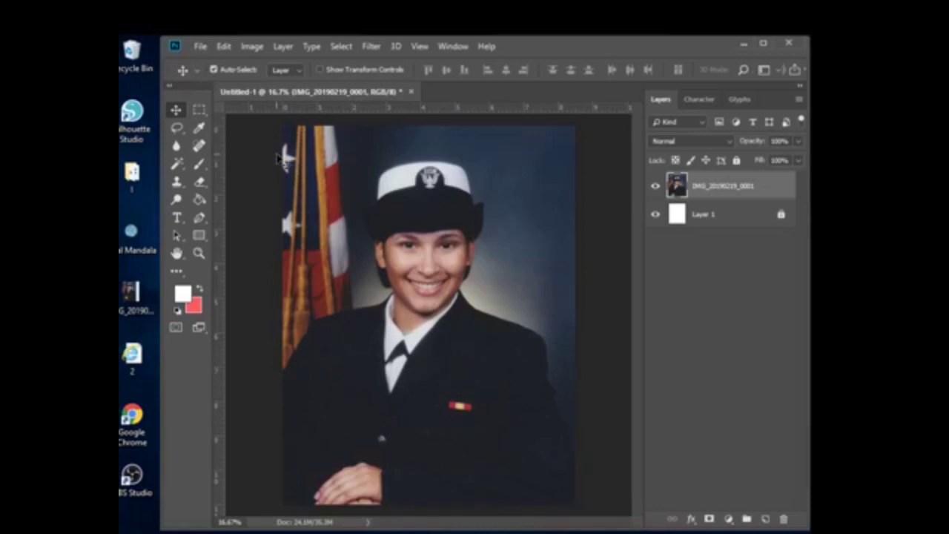
Apply Auto Tone to the photo layer
click(251, 46)
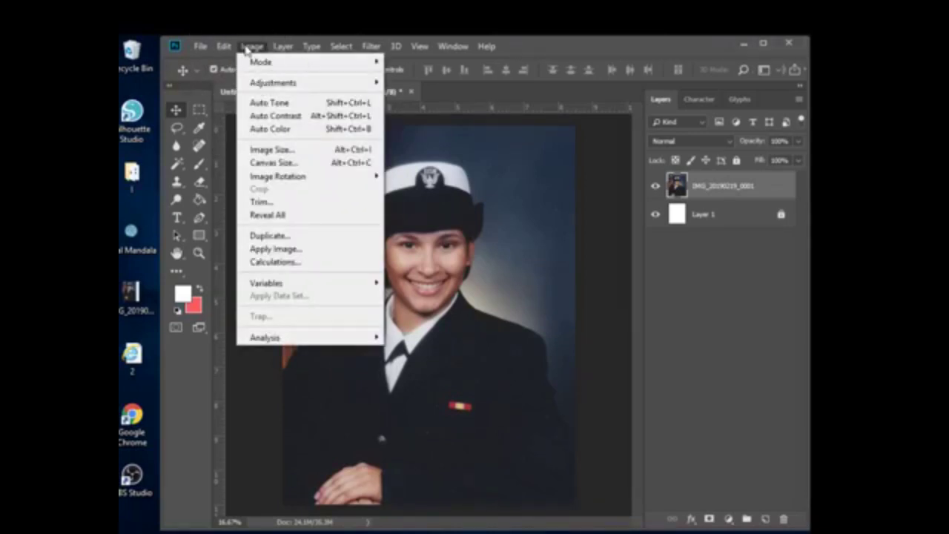
click(270, 104)
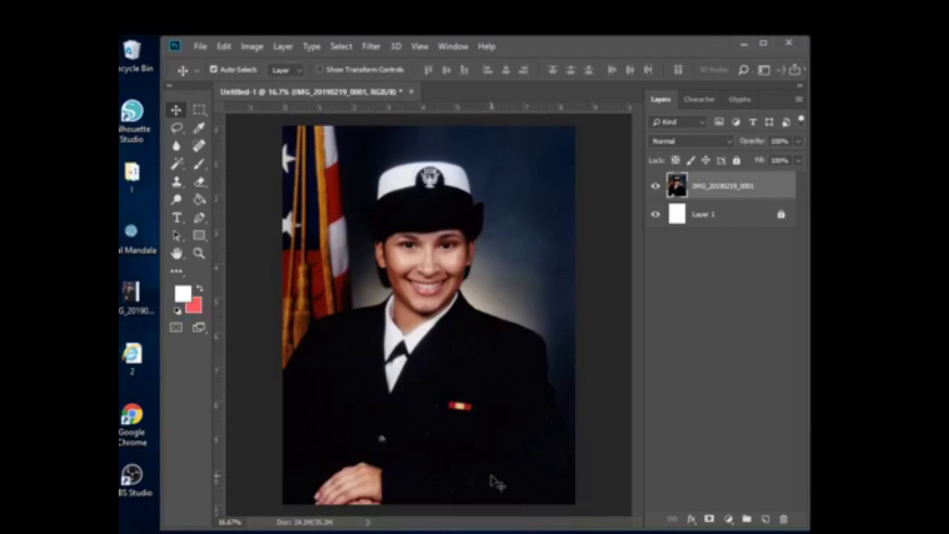
Examine the dark uniform jacket up close for blemishes, then return to a view of the whole page
key(ctrl+plus)
key(ctrl+plus)
key(ctrl+plus)
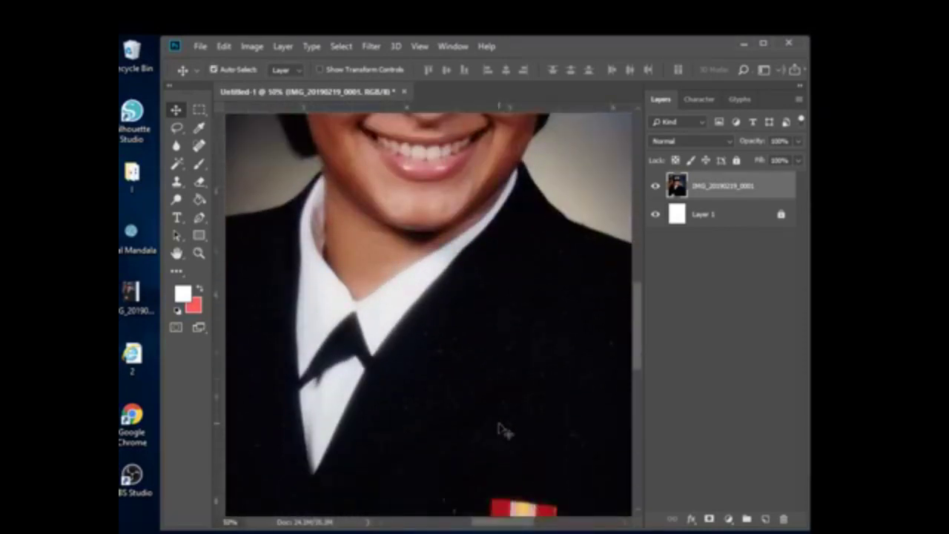
scroll(505, 431, down, 5)
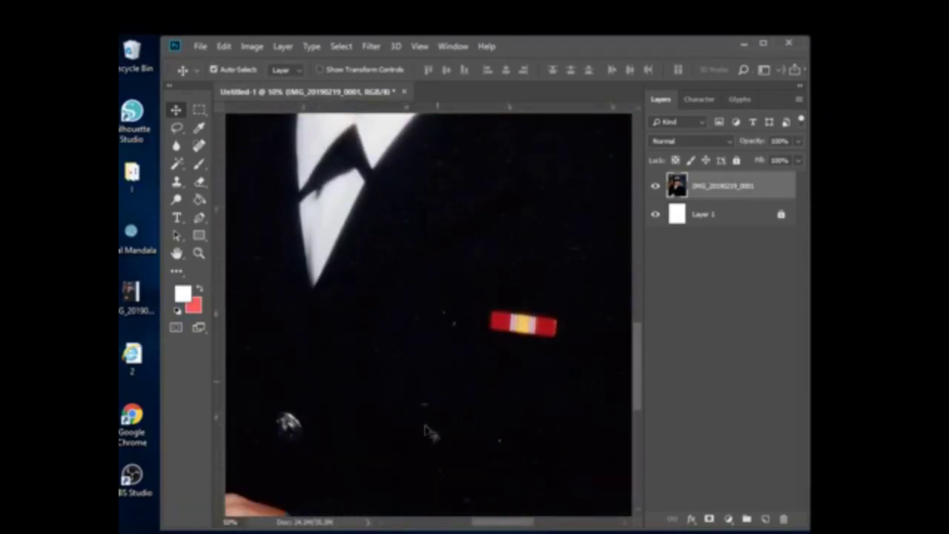
key(ctrl+minus)
key(ctrl+minus)
key(ctrl+minus)
key(ctrl+minus)
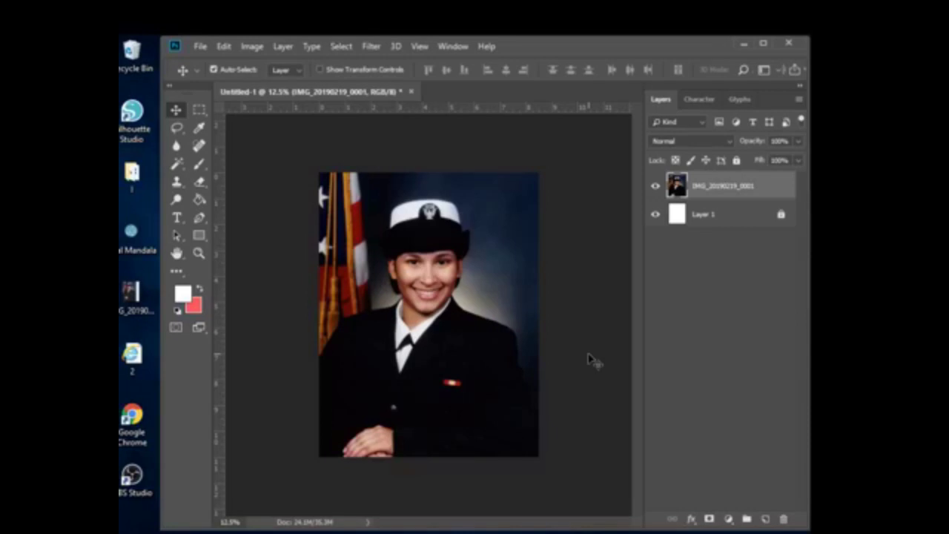
Add a new empty layer above the photo layer
click(766, 519)
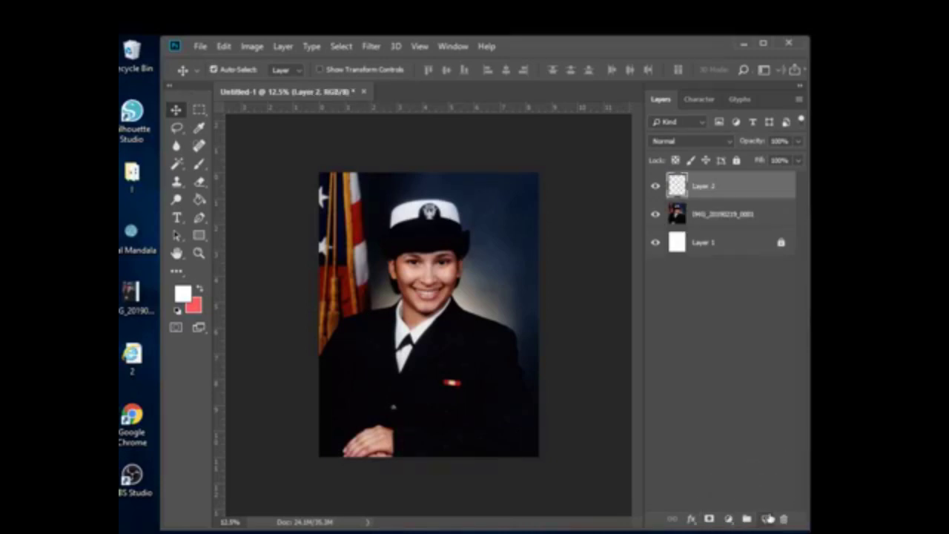
Rename the new empty layer above the photo as "white box"
double_click(702, 186)
text(white box)
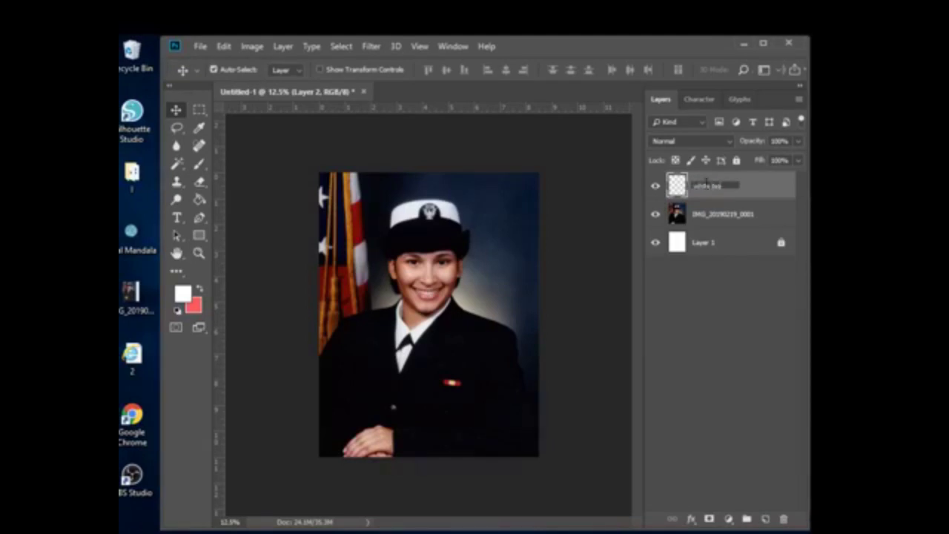
click(782, 192)
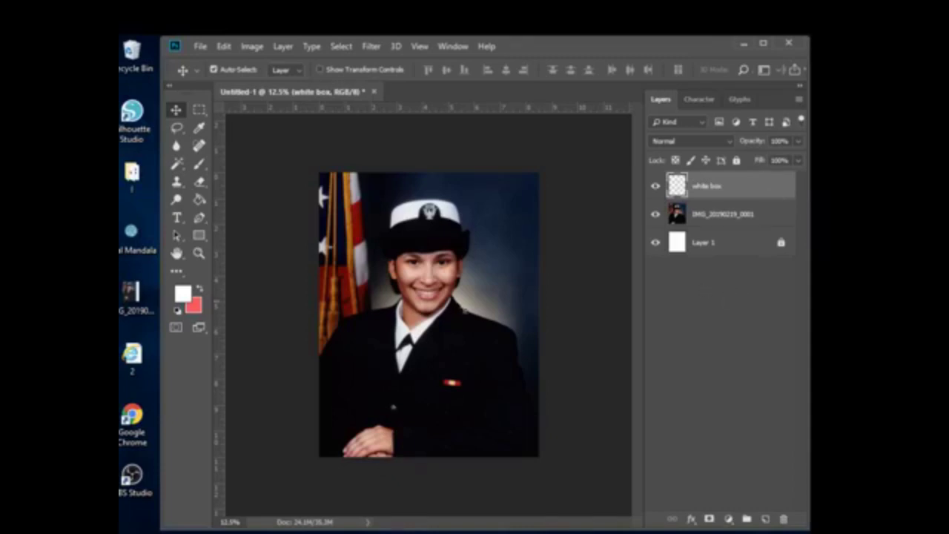
click(204, 117)
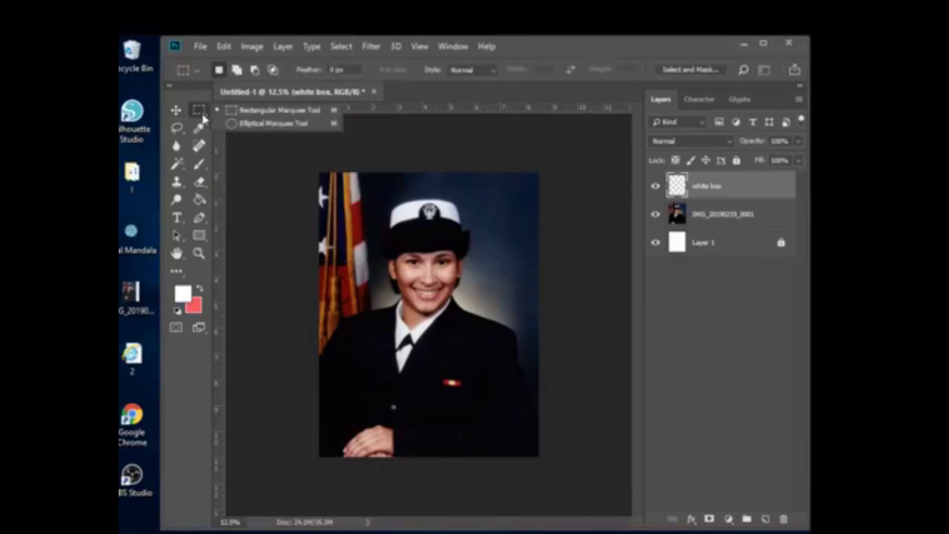
click(269, 125)
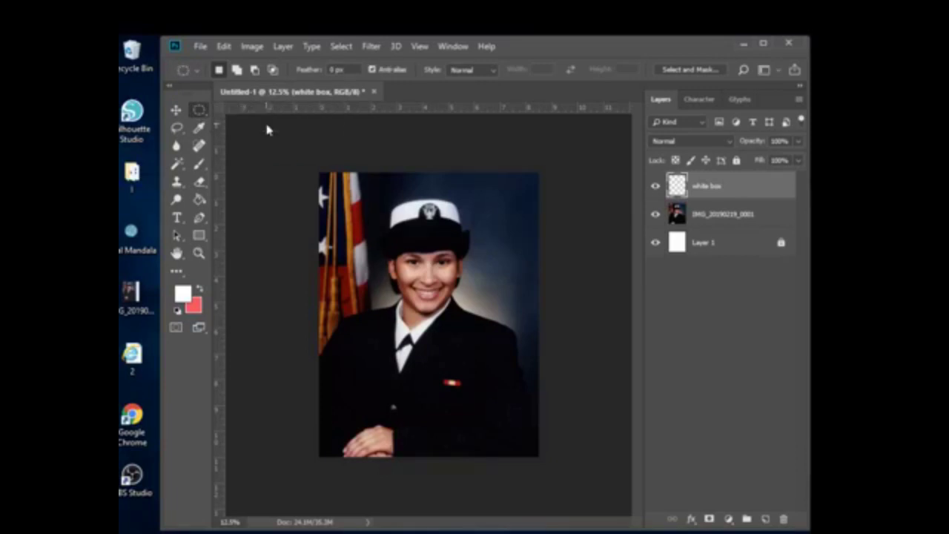
right_click(201, 113)
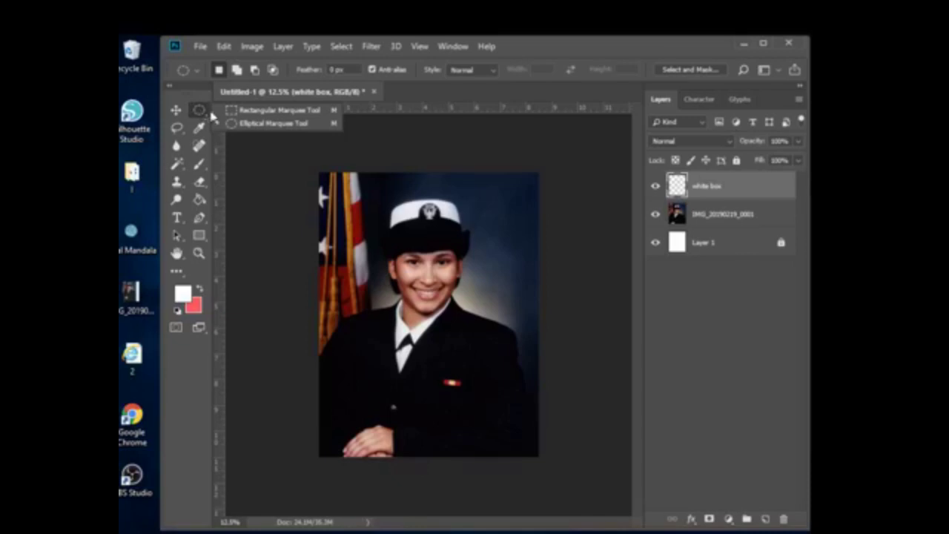
click(245, 110)
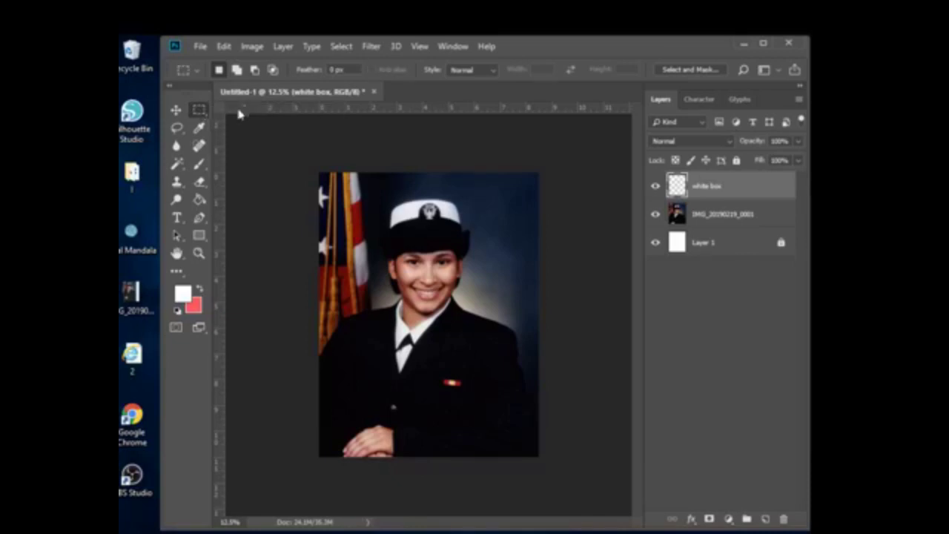
click(175, 272)
right_click(176, 274)
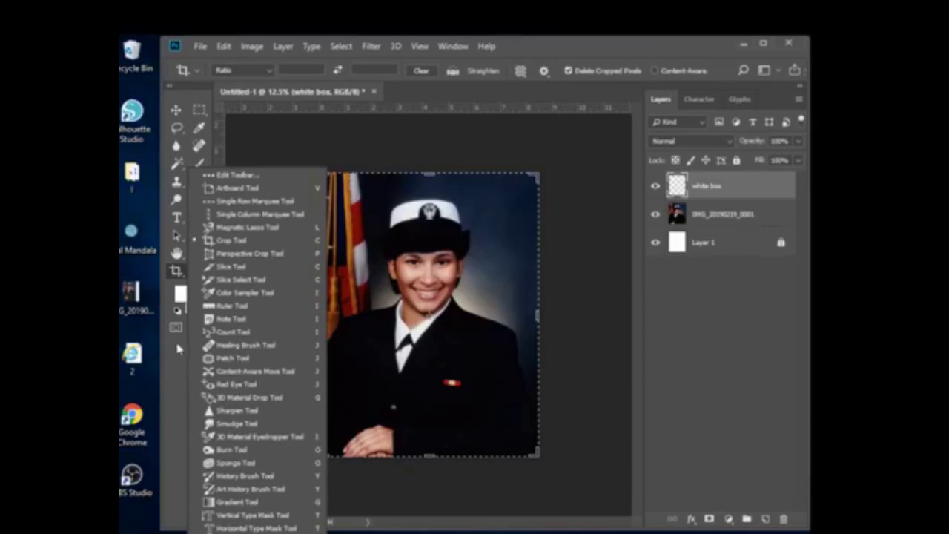
Draw a rectangular marquee selection about 4.26 in wide and 11 in high over the right half of the page
click(194, 111)
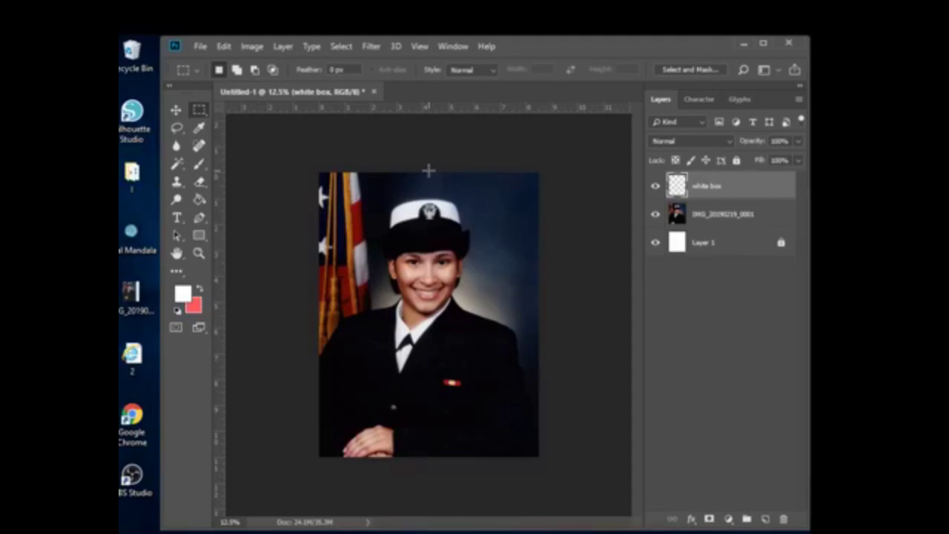
drag(429, 171, 529, 477)
drag(528, 476, 544, 481)
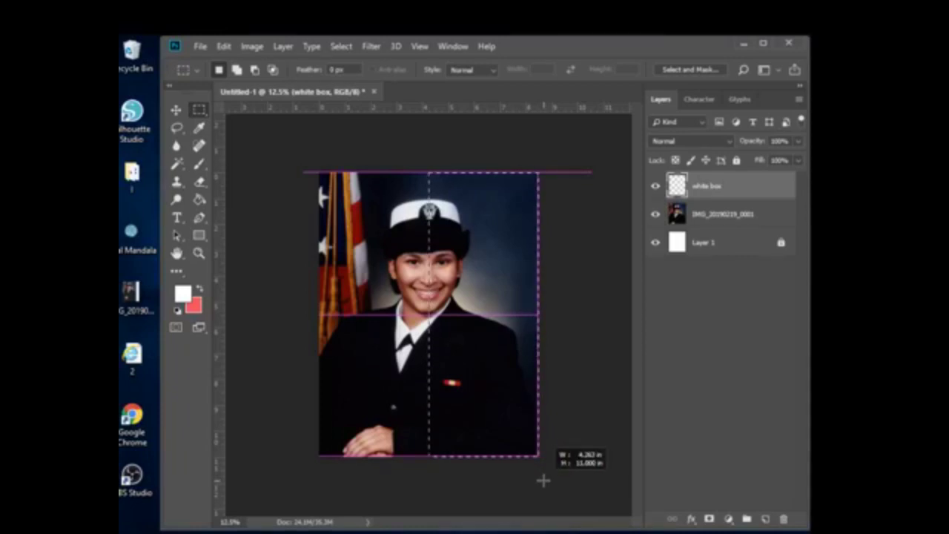
drag(543, 480, 544, 481)
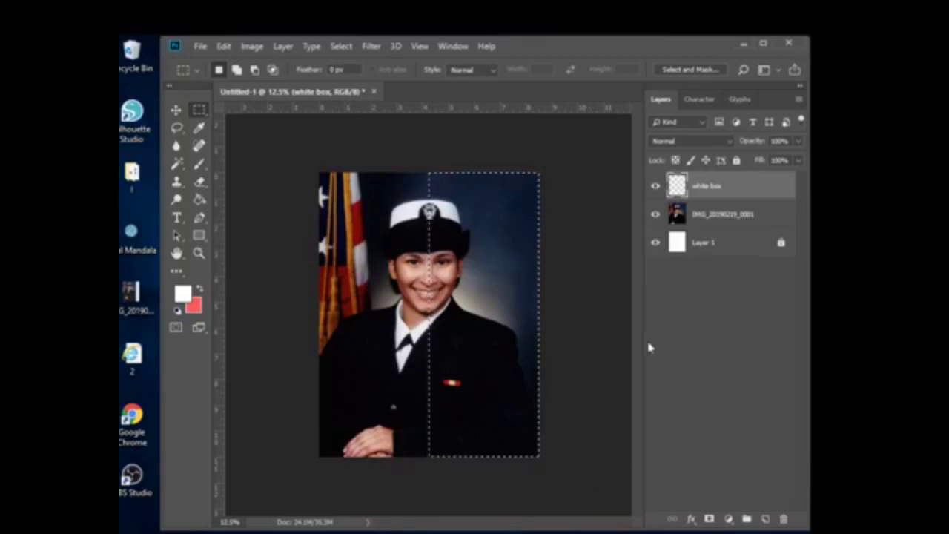
Choose the AXIS font in Extra Bold for the Horizontal Type tool
click(178, 221)
click(177, 220)
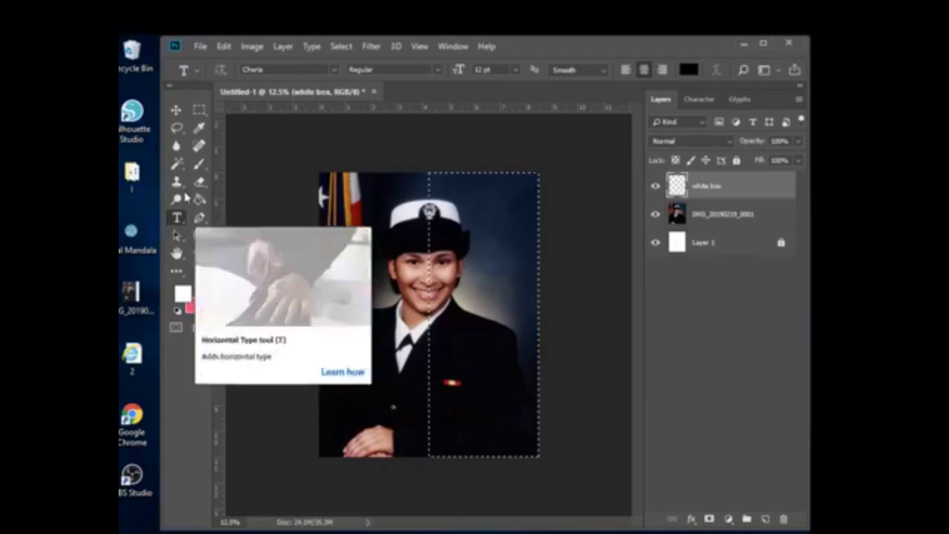
click(692, 101)
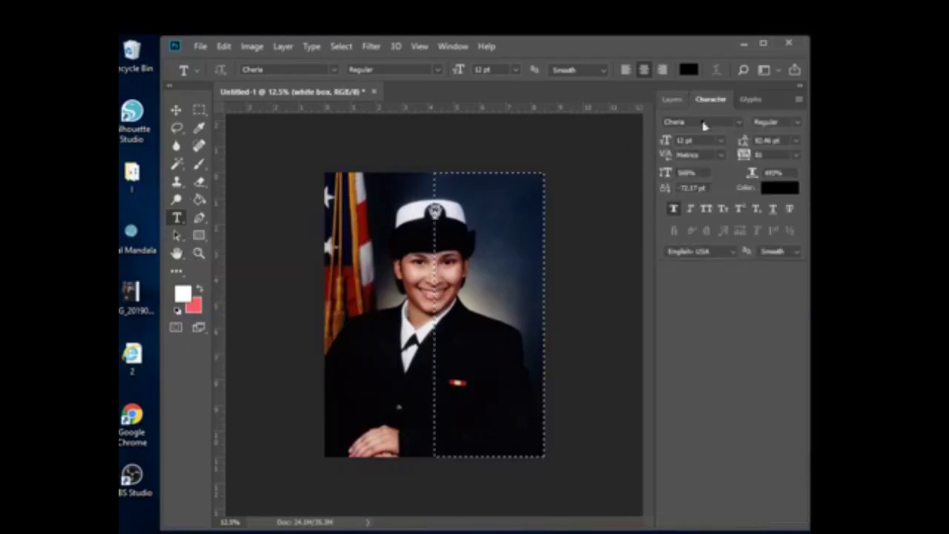
click(741, 124)
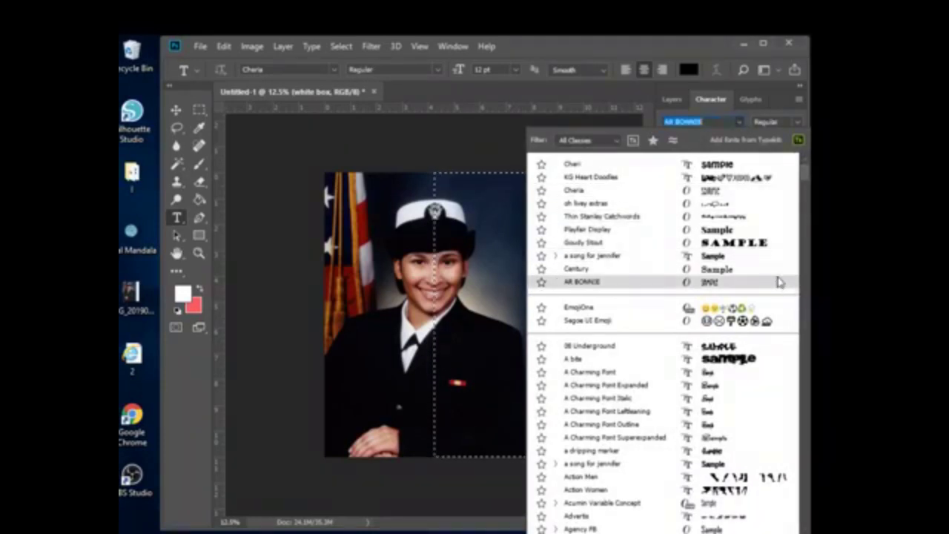
scroll(778, 278, down, 2)
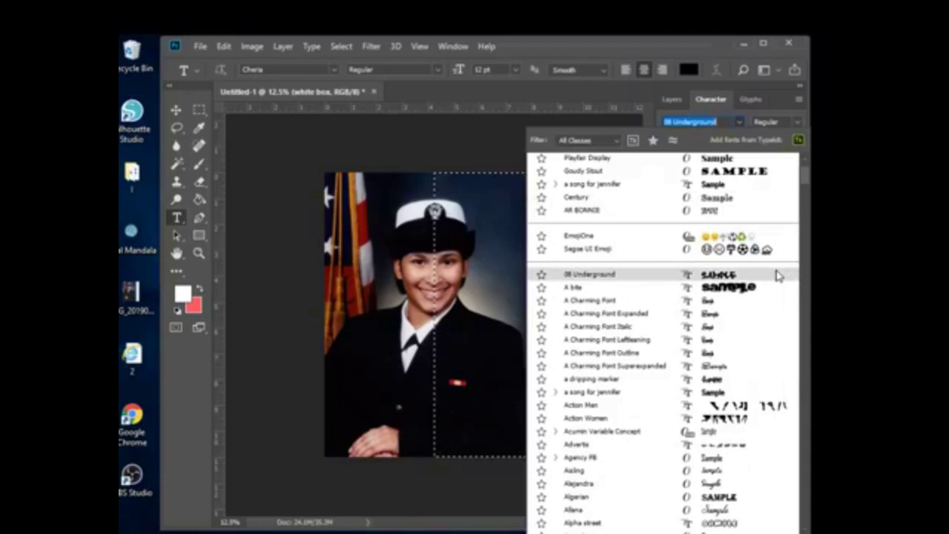
scroll(777, 276, down, 6)
scroll(777, 276, down, 5)
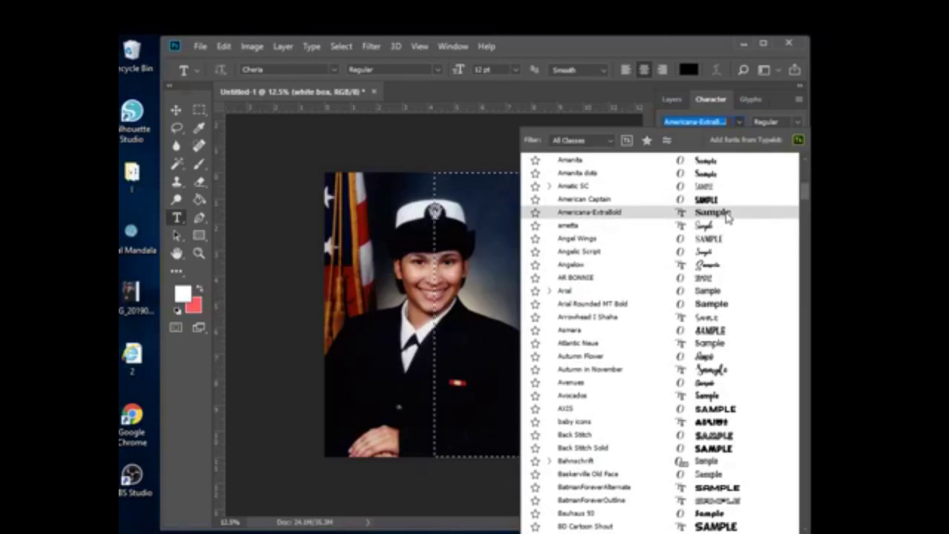
click(731, 410)
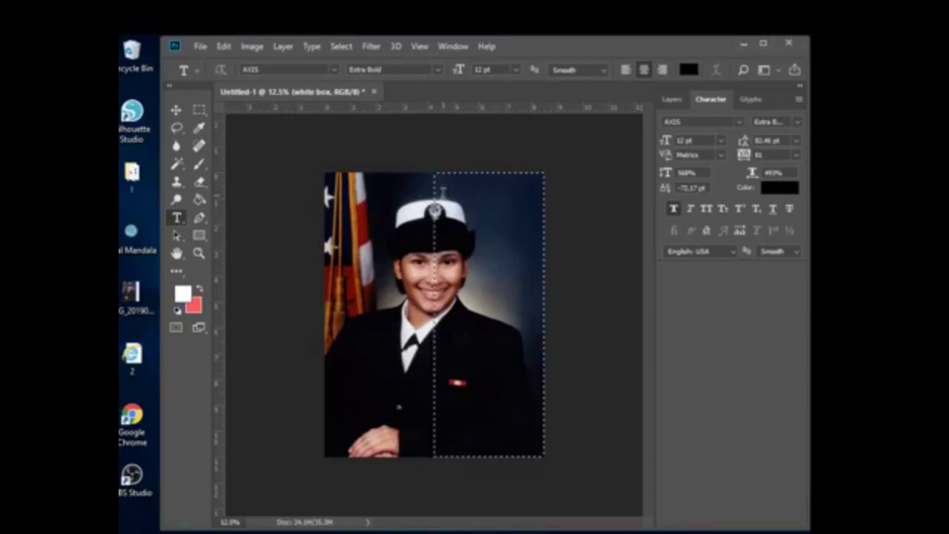
Start a text object over the sailor's cap and set its text colour to white (ffffff)
click(442, 199)
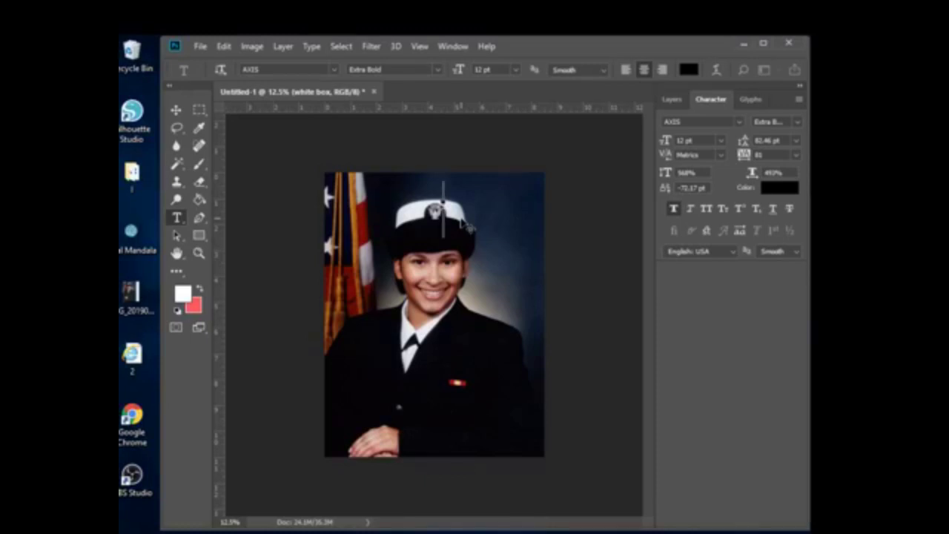
text(USN)
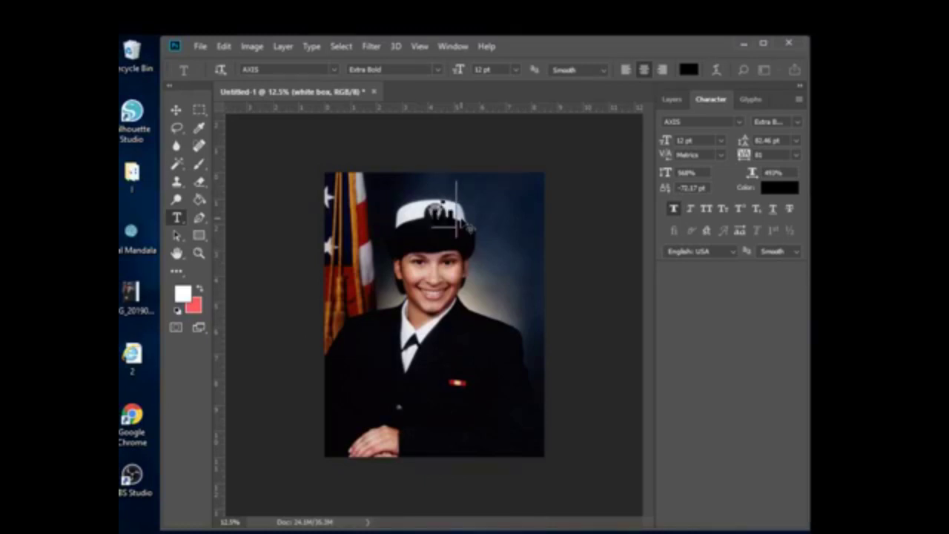
key(BackSpace)
key(BackSpace)
key(BackSpace)
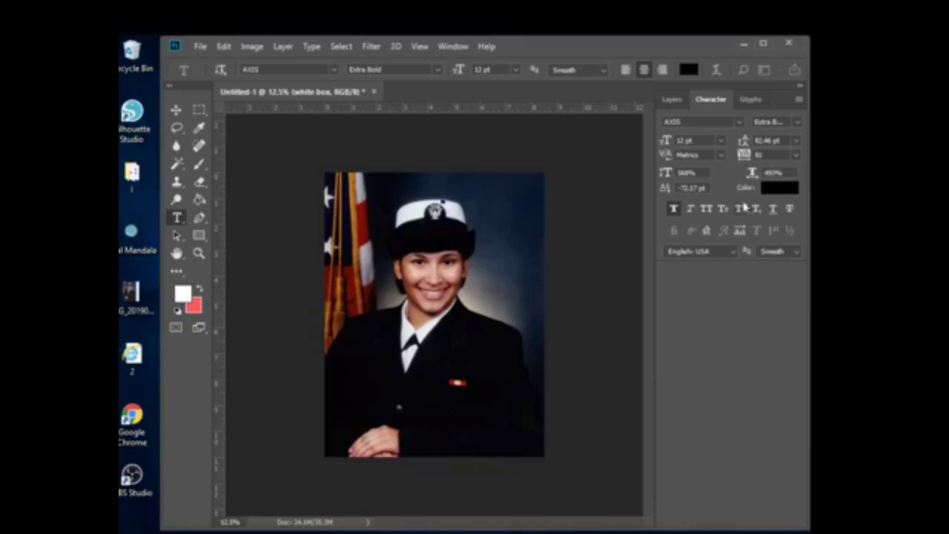
click(786, 194)
click(448, 233)
click(445, 174)
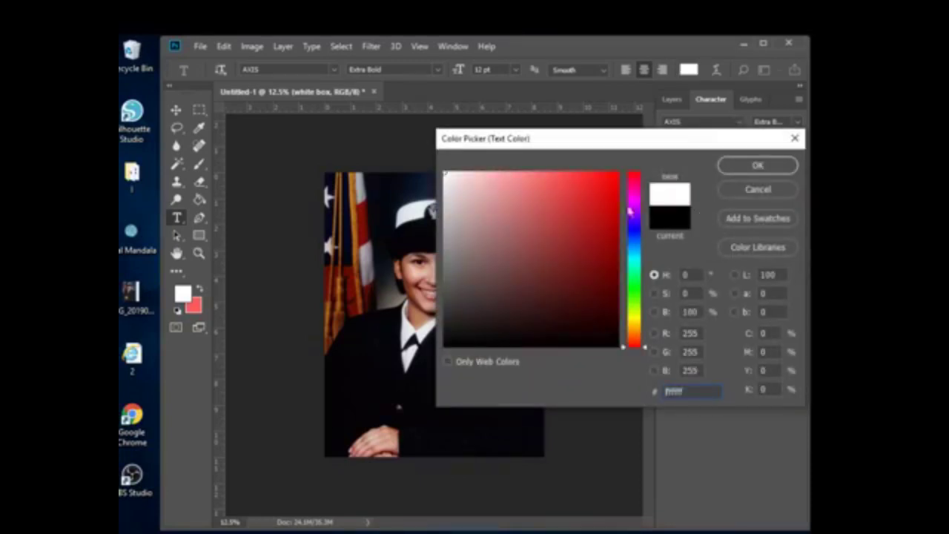
click(753, 166)
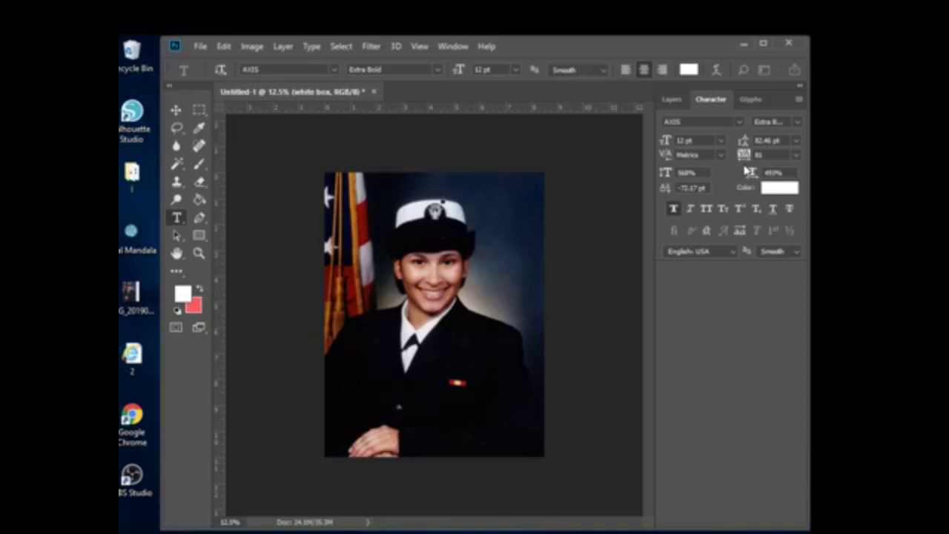
Enter the first part of the quote on three lines: "LIFE'S", "ROUGHEST", "STORMS PROVE"
text(LIFE'S)
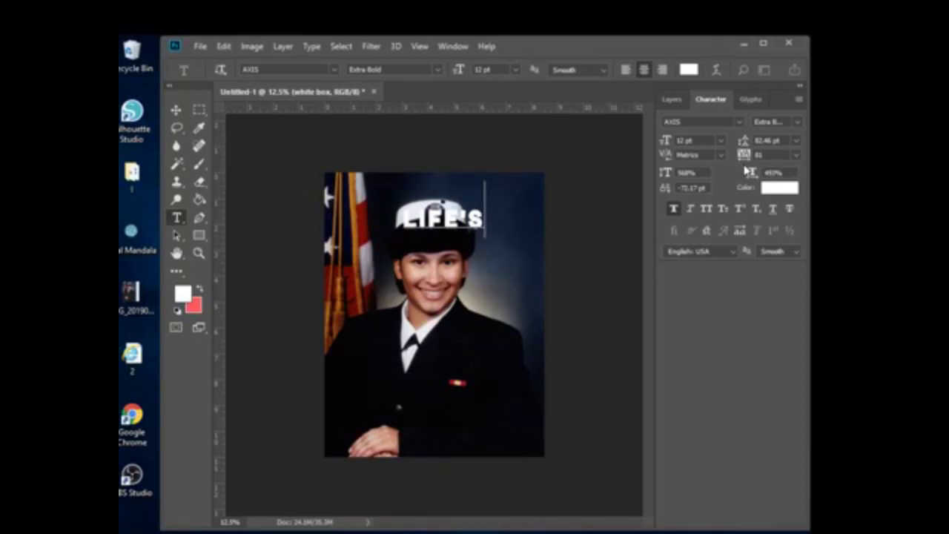
text(BROUGHT)
text(ROU)
text(GHEST)
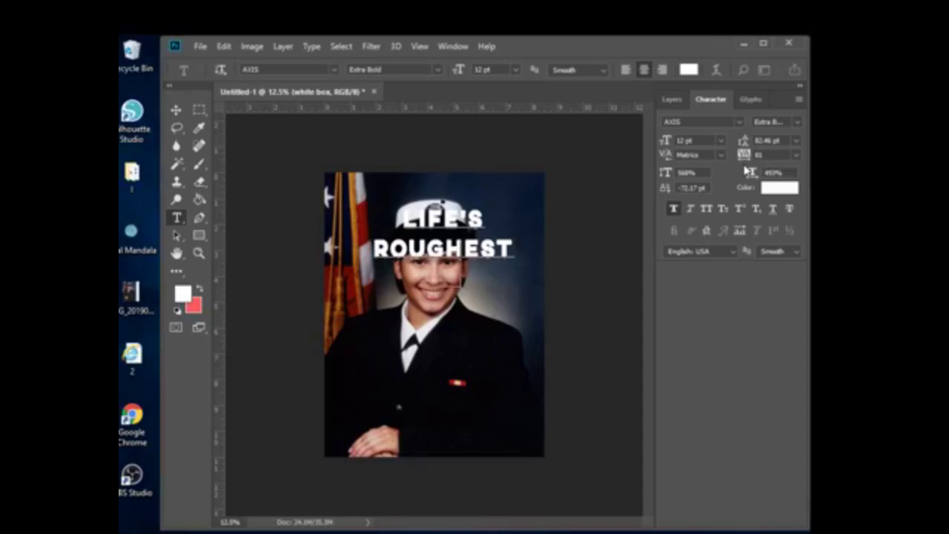
text( STORMS PRO)
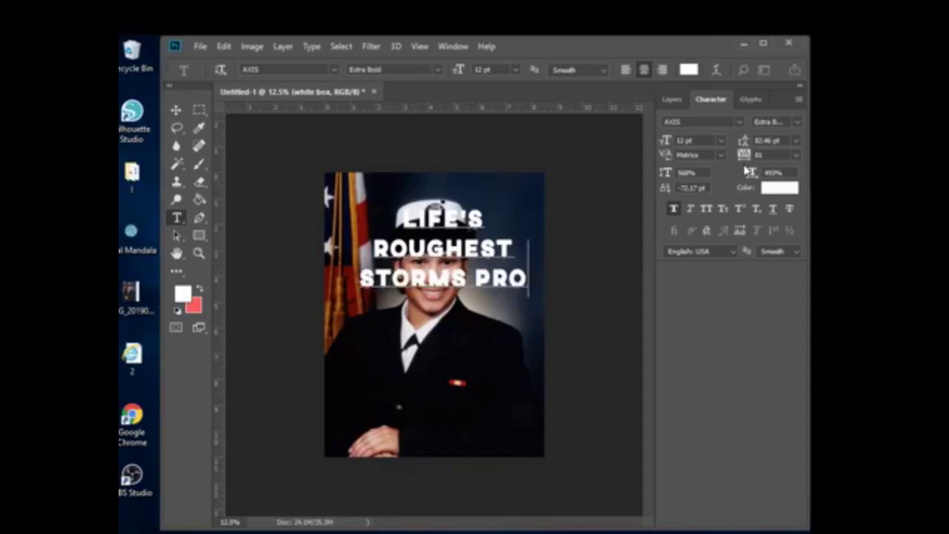
key(BackSpace)
key(BackSpace)
key(BackSpace)
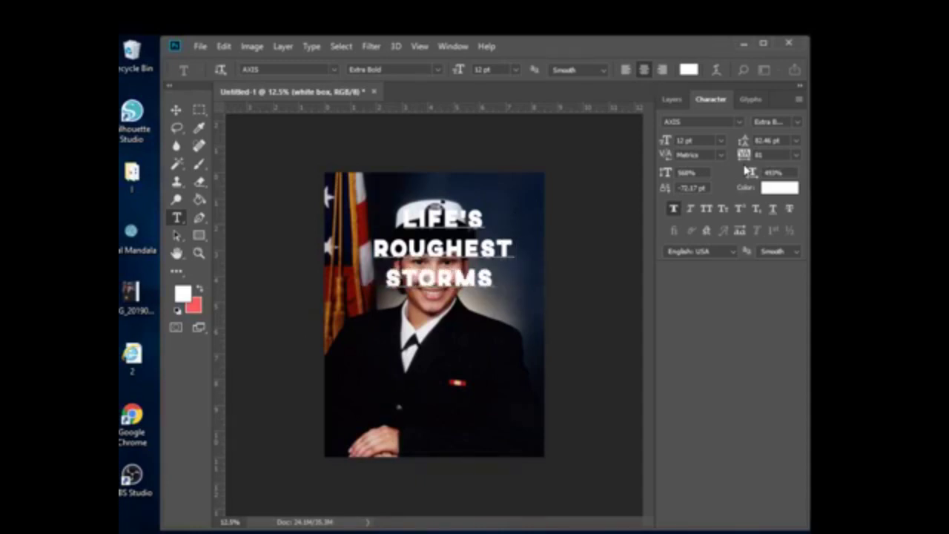
text(PROVE)
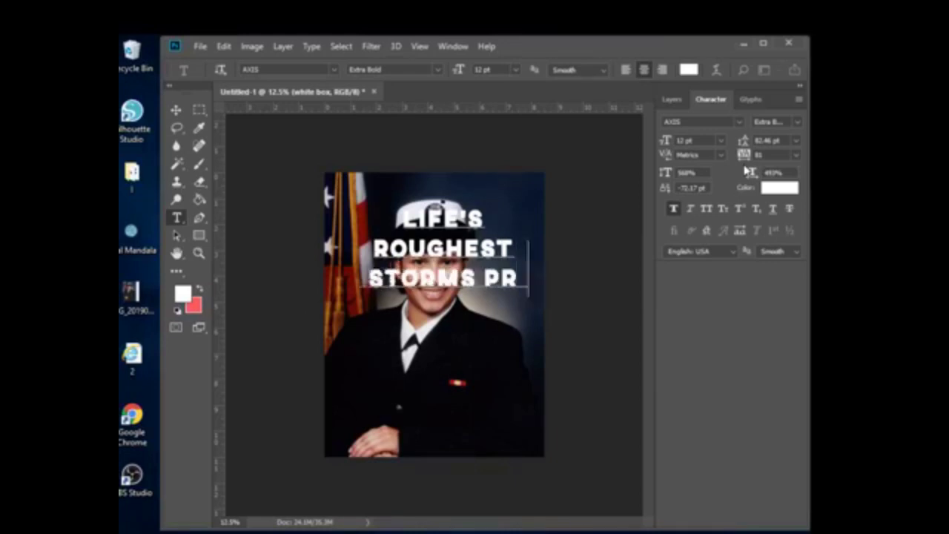
Continue the quote on four more lines: "THE", "STRENTGH", "OF OUR", "ANCHORS"
key(Return)
text(THE)
key(Return)
text(STR)
key(BackSpace)
key(BackSpace)
key(BackSpace)
text(STRENTGH)
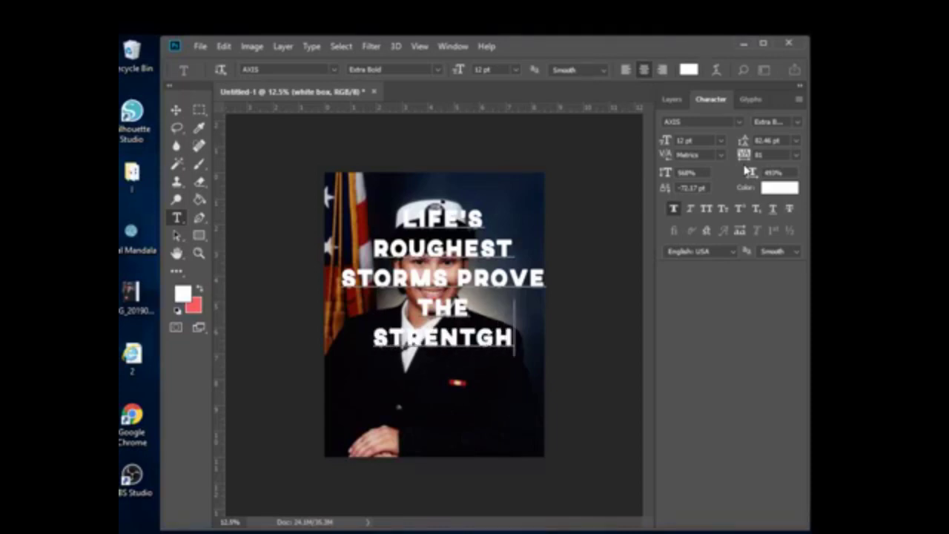
key(Return)
text(OF)
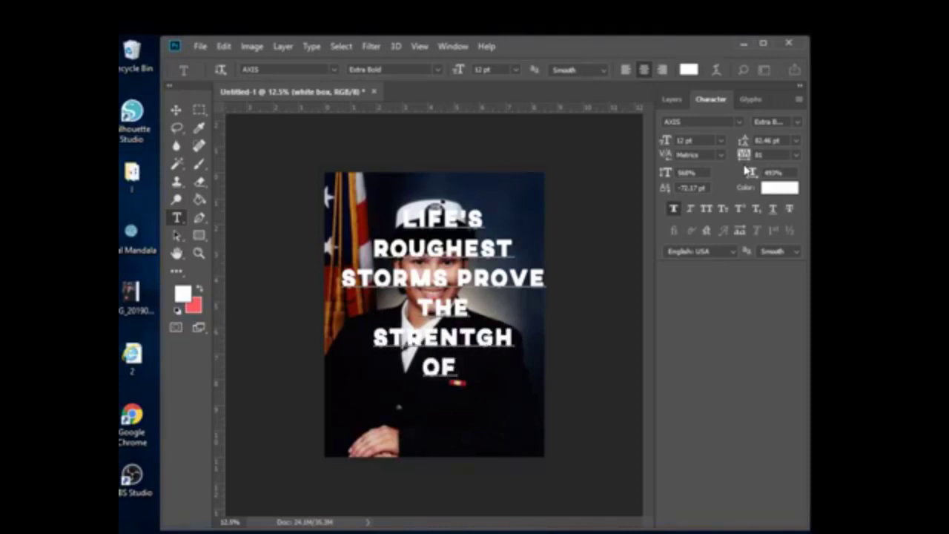
text( OUR ANCHORS)
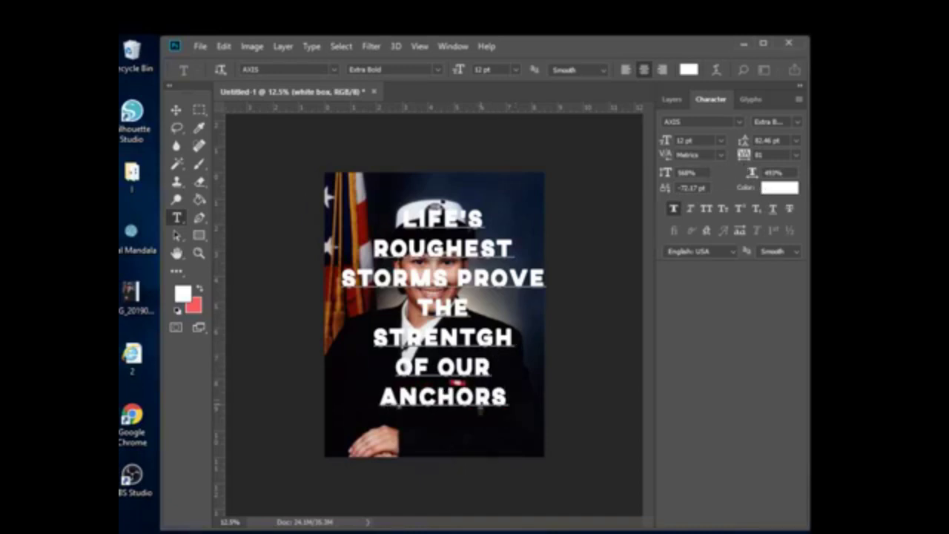
Left-align all lines of the quote text
drag(509, 400, 313, 189)
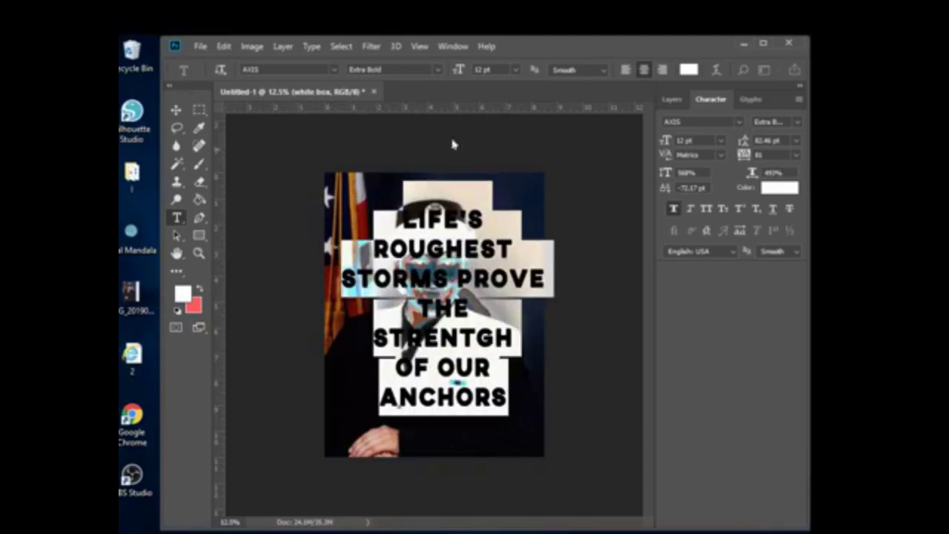
click(625, 70)
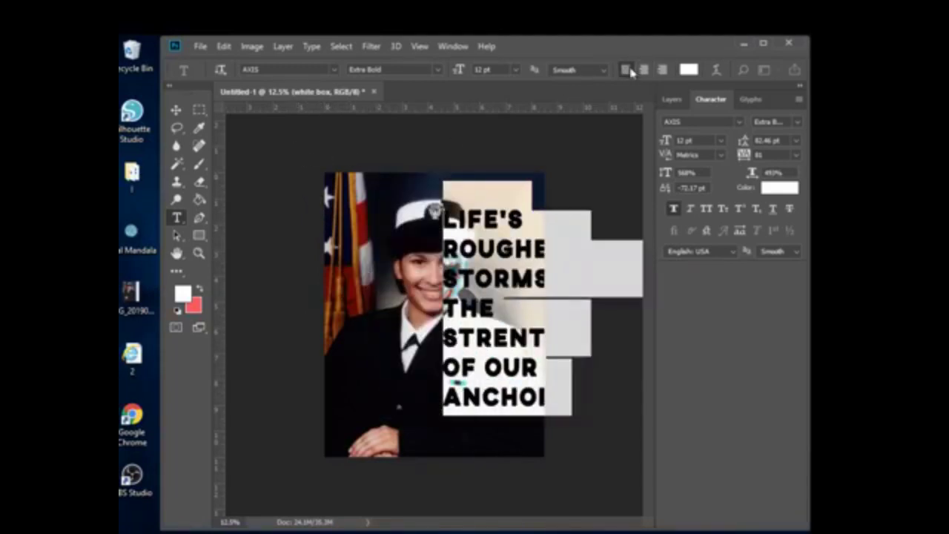
click(605, 474)
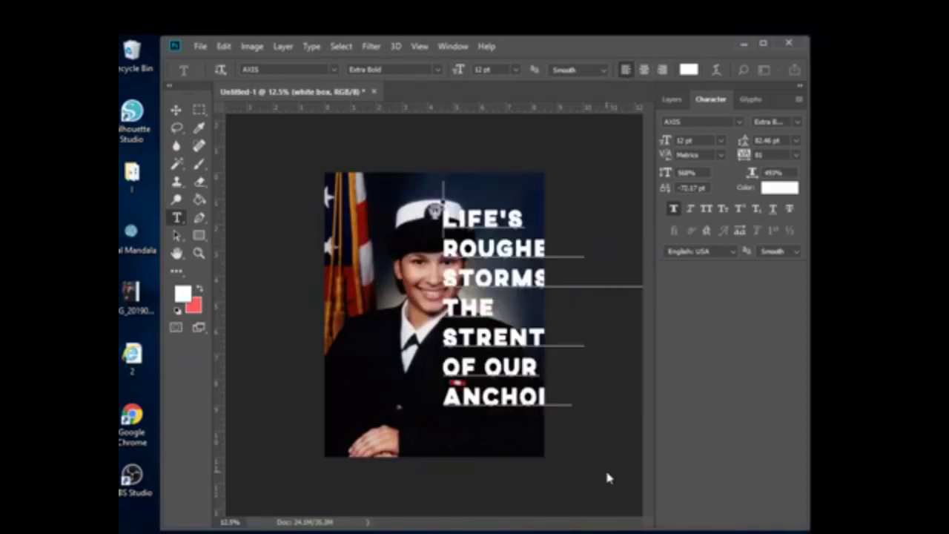
click(442, 211)
drag(442, 212, 580, 410)
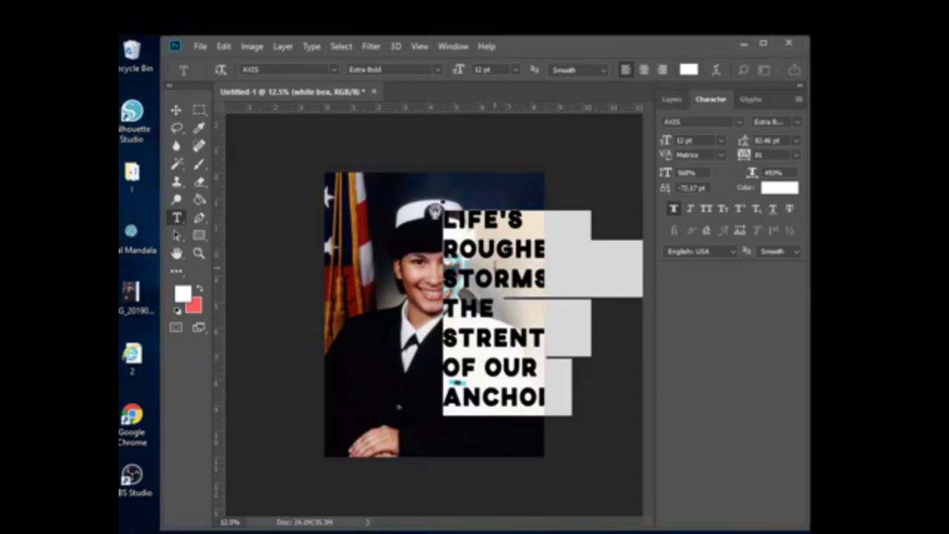
Nudge the quote text left, then move it further up and left to bring more of it onto the poster
click(176, 110)
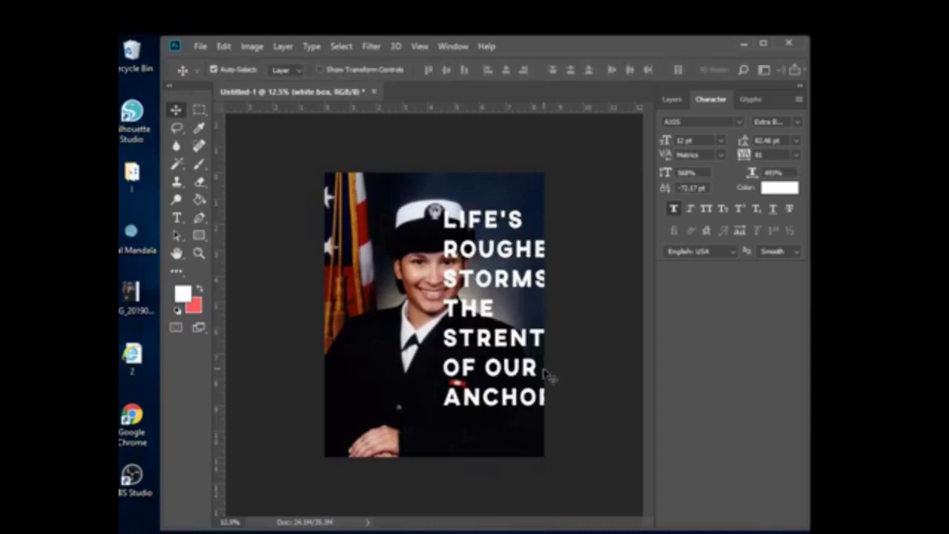
key(shift+Left)
key(shift+Left)
key(shift+Left)
key(shift+Left)
key(shift+Left)
key(shift+Left)
key(shift+Left)
key(shift+Left)
key(shift+Left)
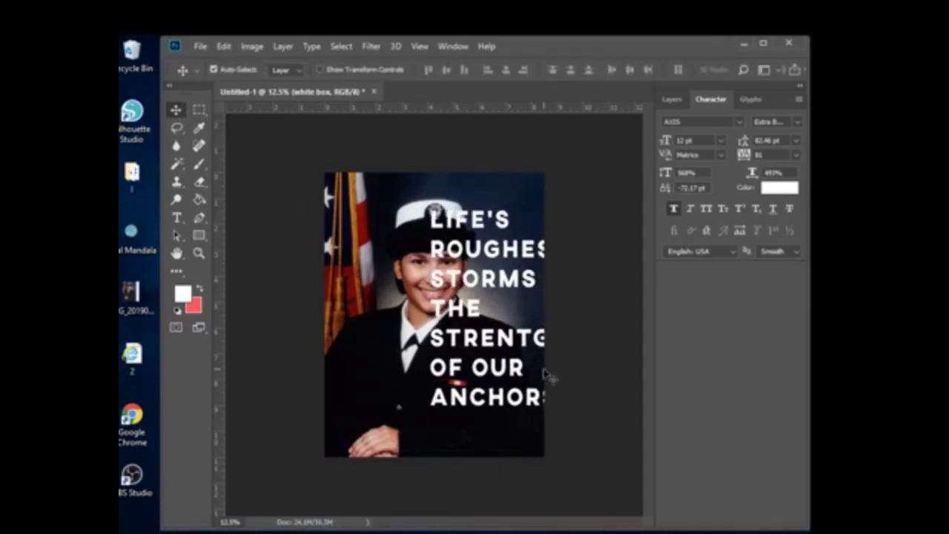
click(673, 101)
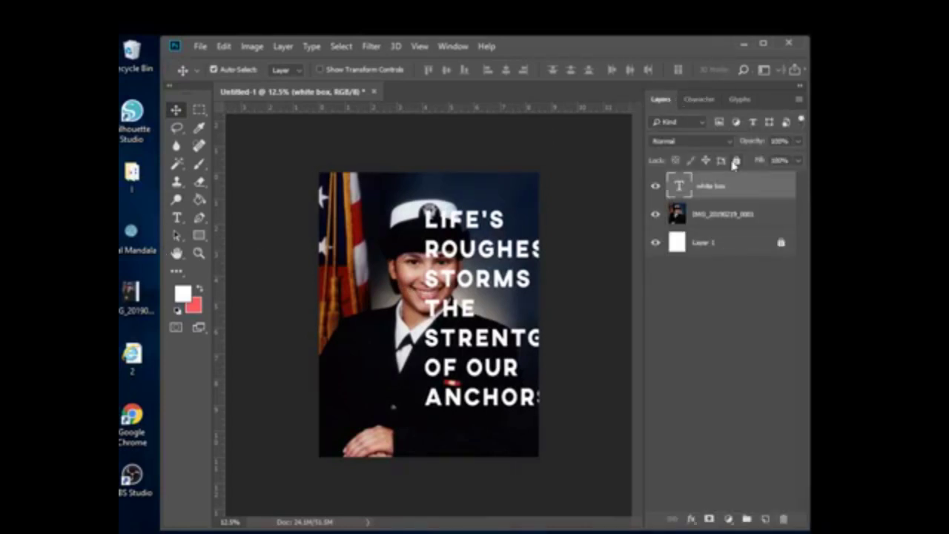
mouse_move(464, 341)
mouse_down()
mouse_move(464, 397)
mouse_move(444, 325)
mouse_move(458, 327)
mouse_up()
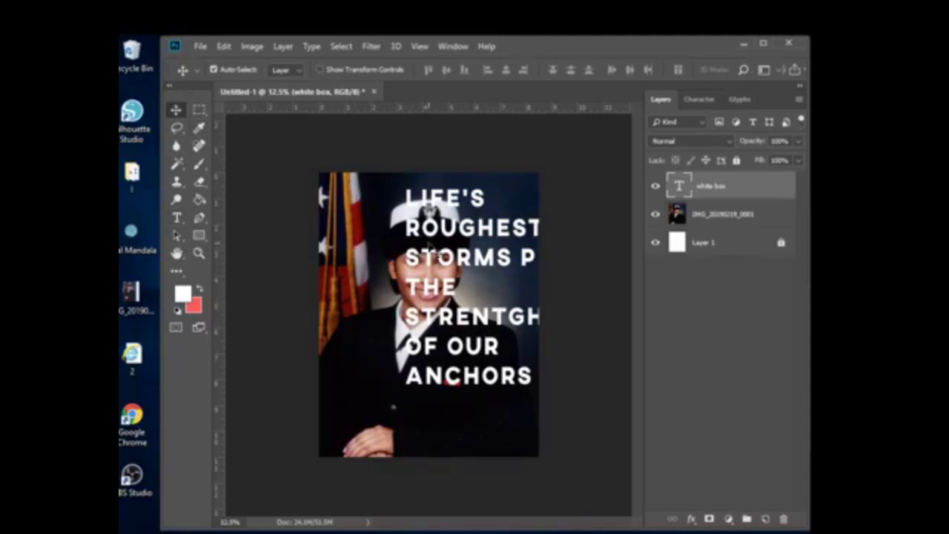
Delete the whole quote from the white box text layer, leaving the layer empty
click(177, 218)
click(405, 193)
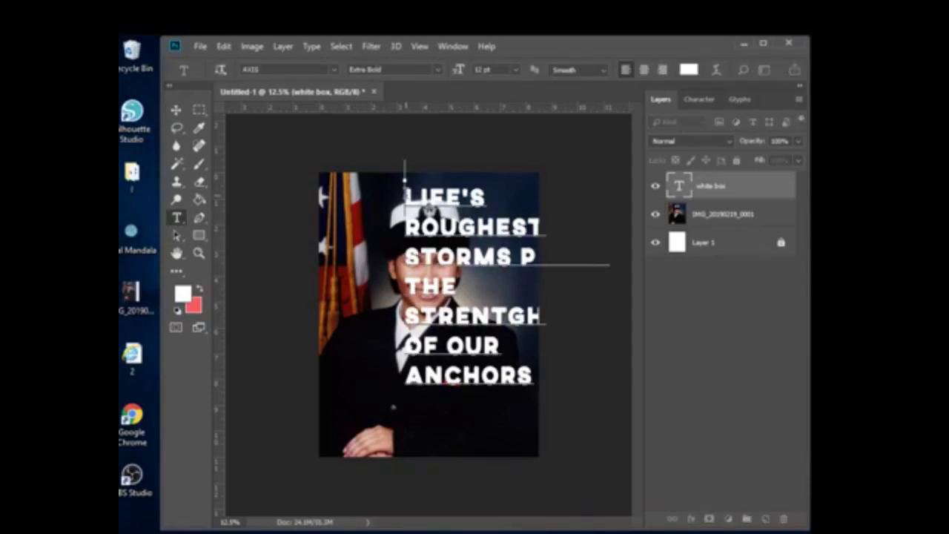
key(ctrl+a)
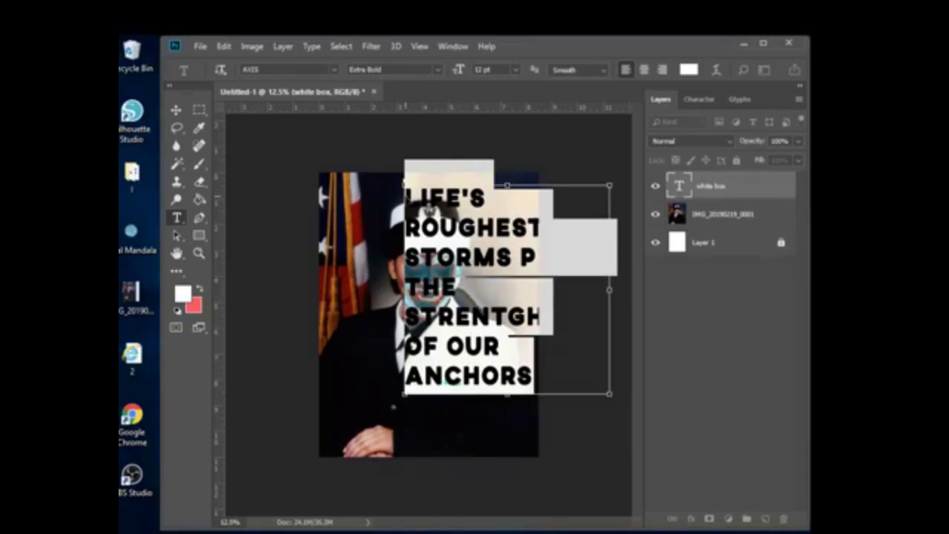
key(BackSpace)
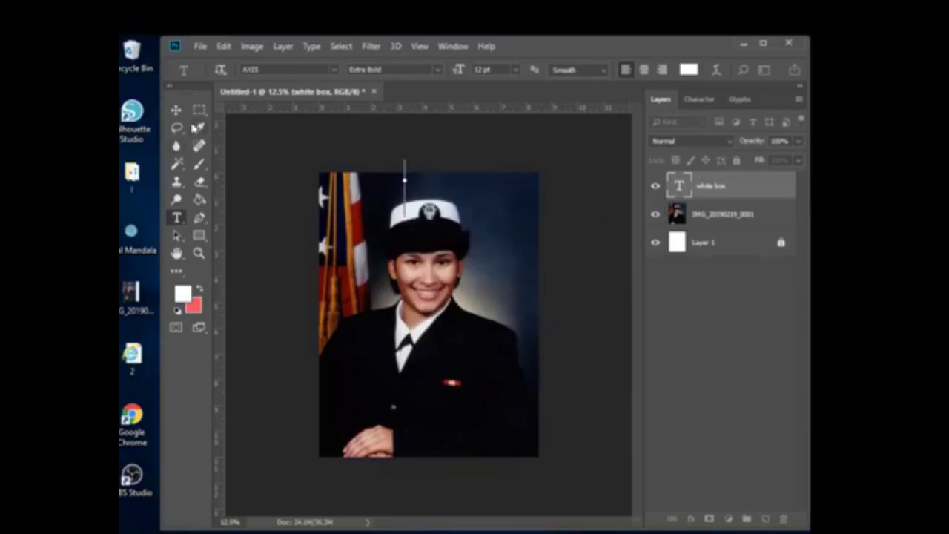
click(174, 108)
double_click(752, 185)
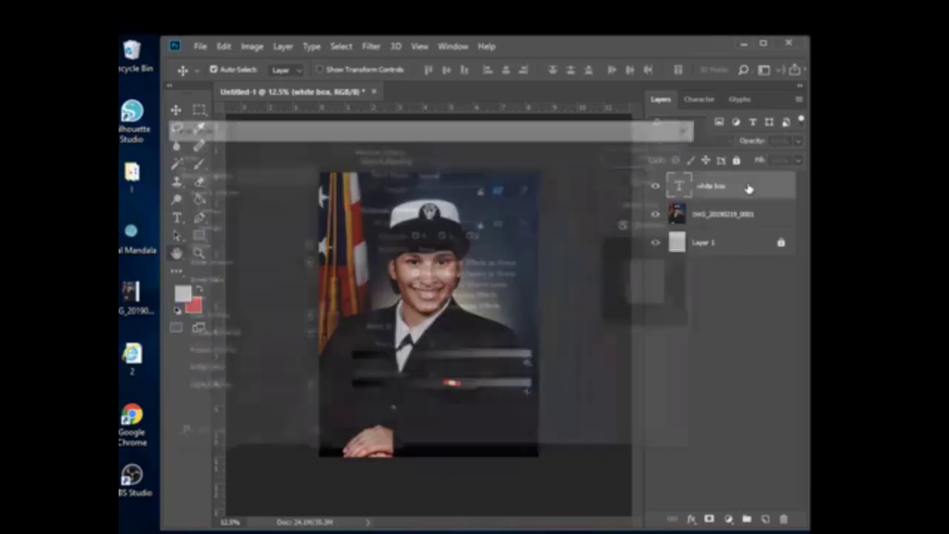
click(636, 184)
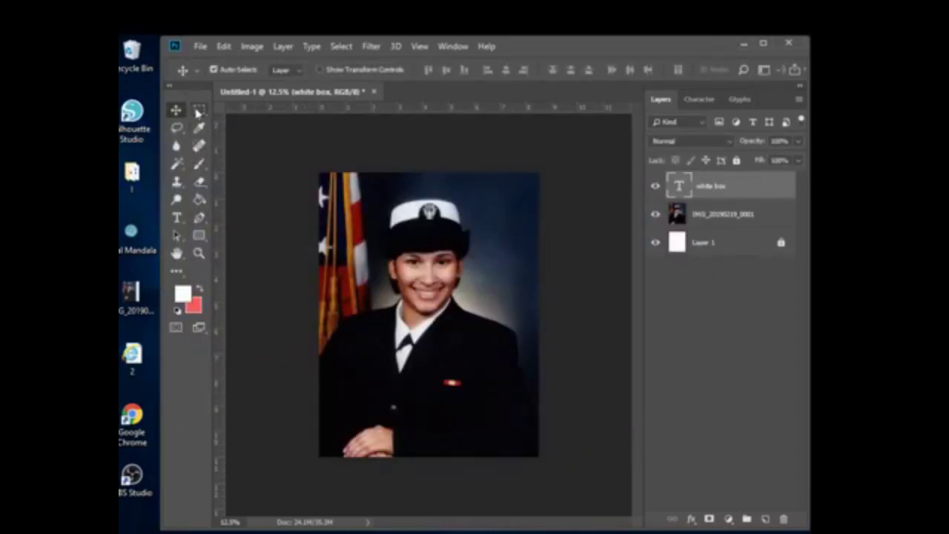
Marquee-select the right half of the poster from top to bottom and try a white Paint Bucket fill on it
click(199, 110)
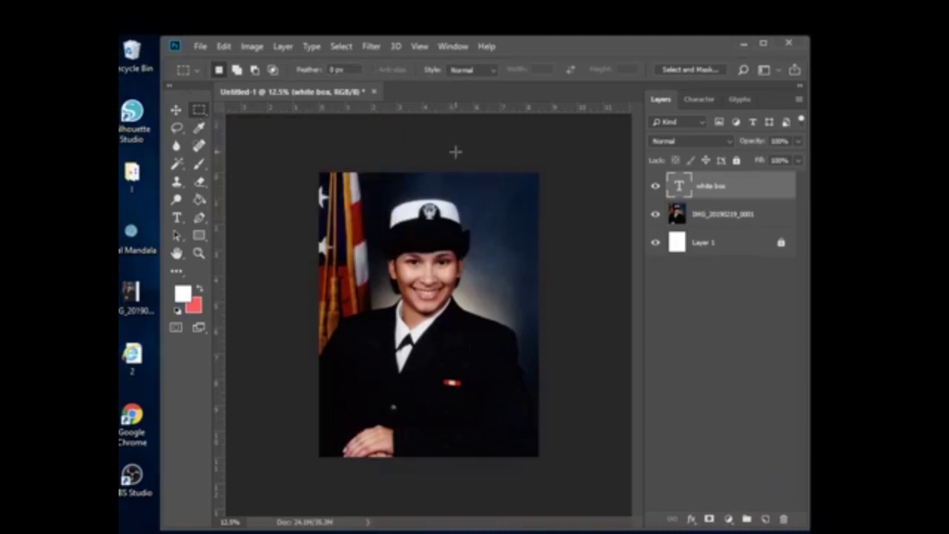
drag(430, 172, 546, 497)
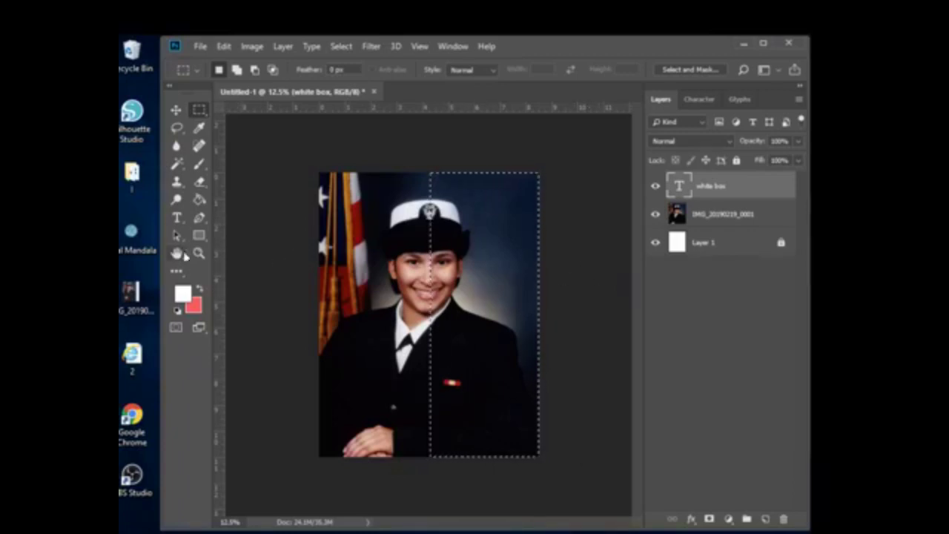
click(199, 199)
click(355, 70)
click(362, 91)
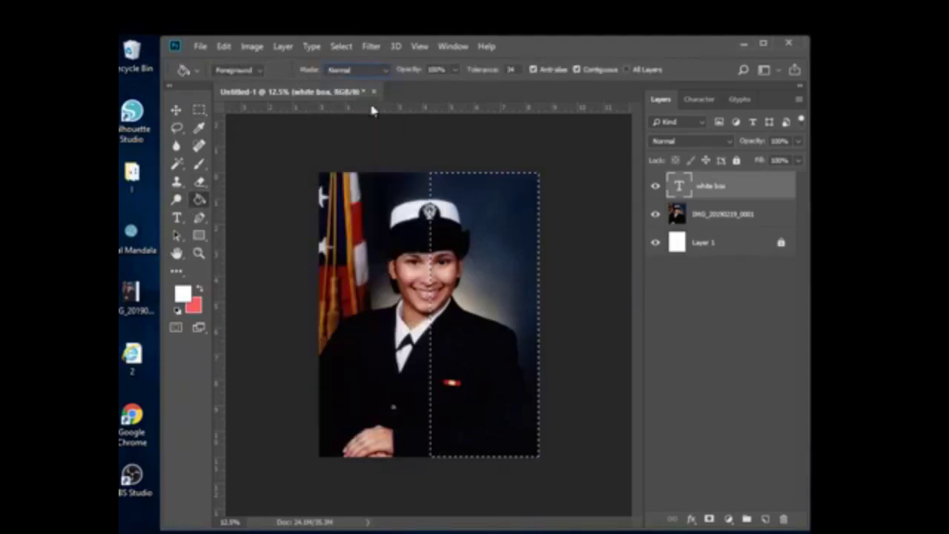
click(504, 377)
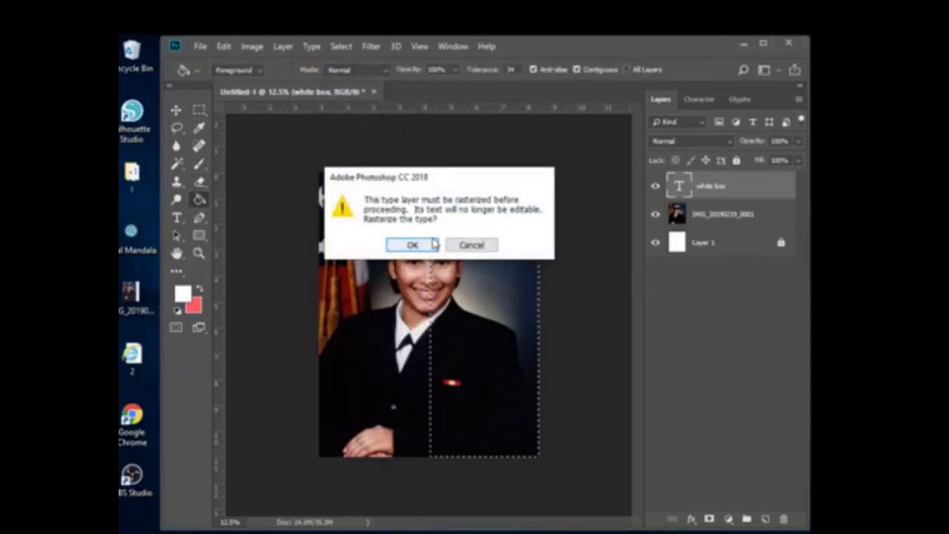
click(471, 245)
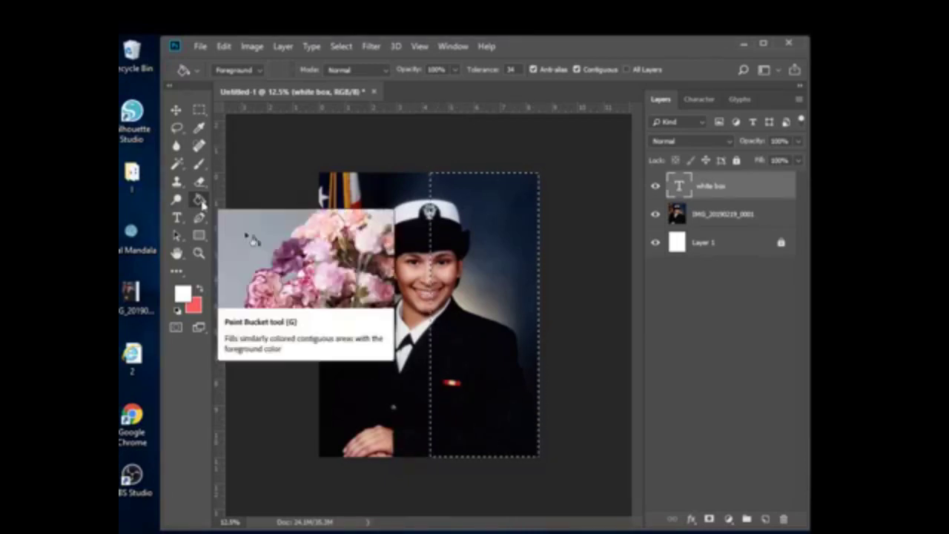
Rasterize the white box layer and fill the selected right half with white, using the Paint Bucket in Normal mode
click(340, 70)
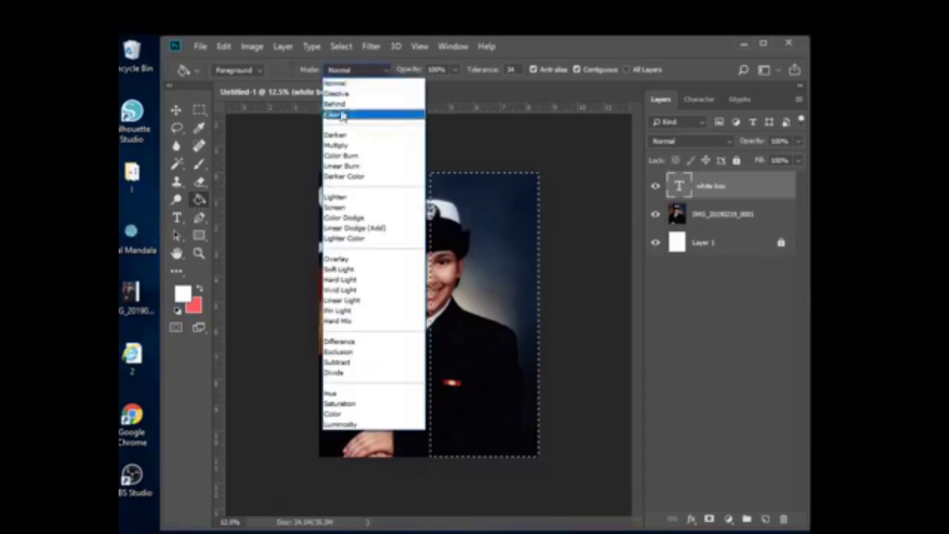
click(338, 83)
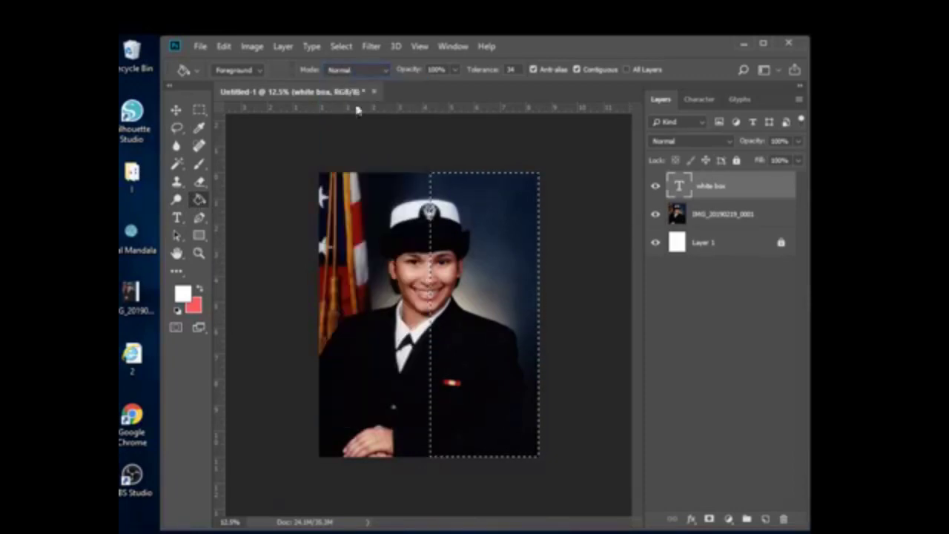
click(478, 301)
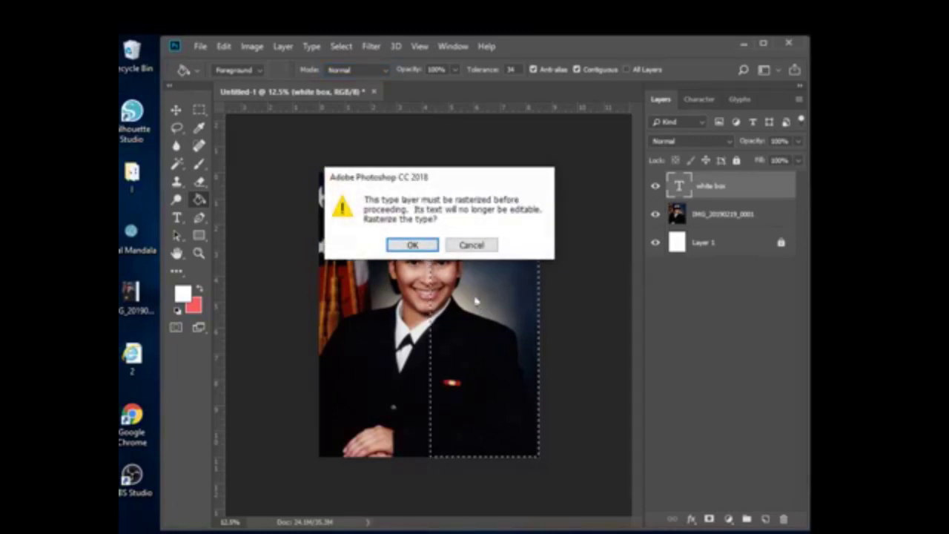
click(420, 249)
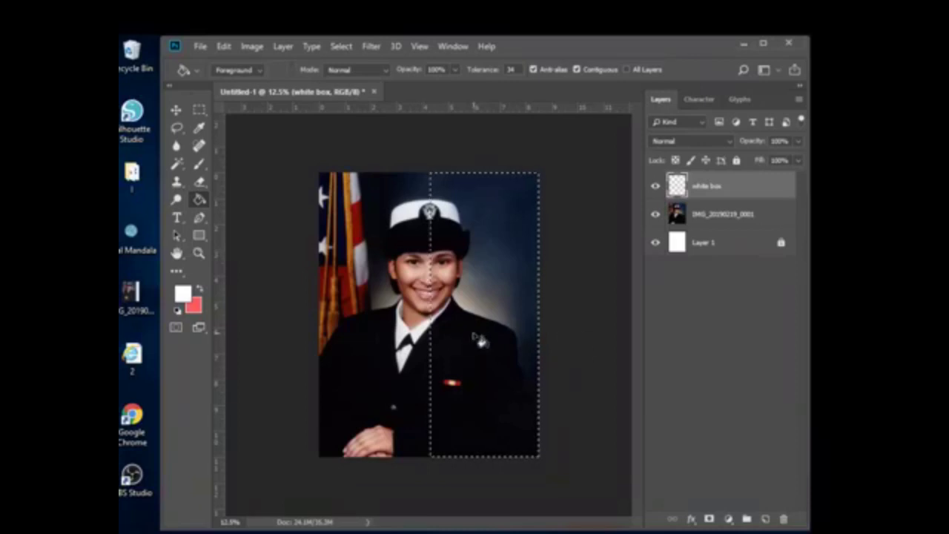
click(480, 337)
click(175, 110)
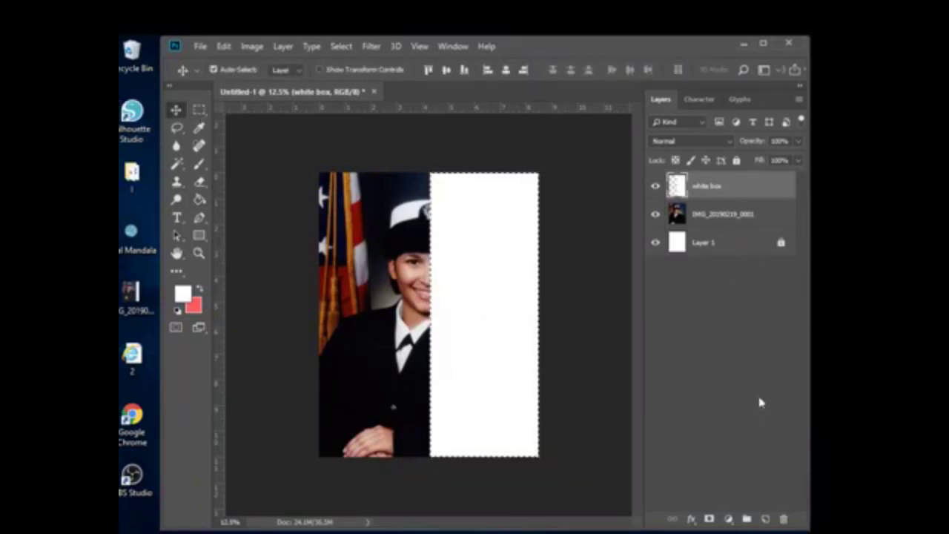
Add one new layer above the white box layer, removing any surplus layers, and name it "text"
triple_click(764, 520)
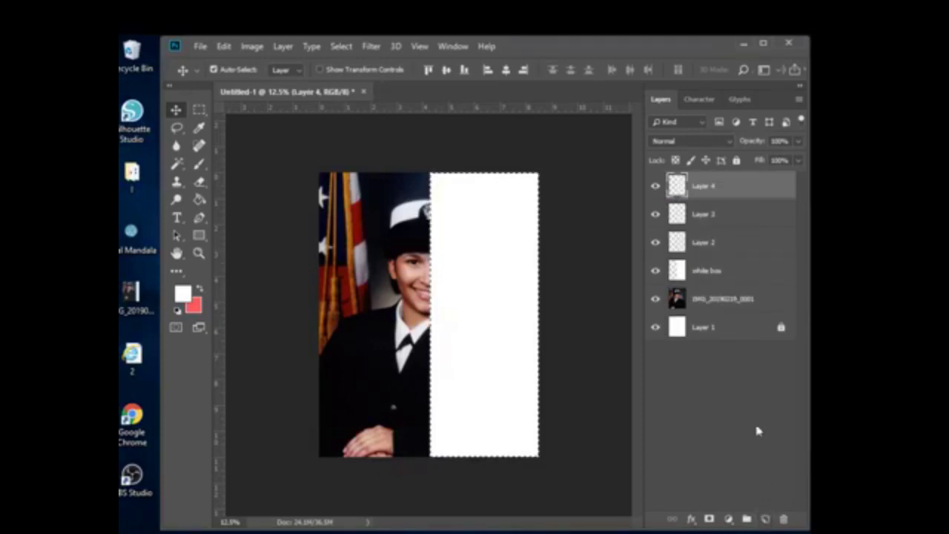
right_click(736, 189)
click(750, 186)
drag(730, 528, 786, 521)
drag(725, 190, 785, 520)
double_click(705, 186)
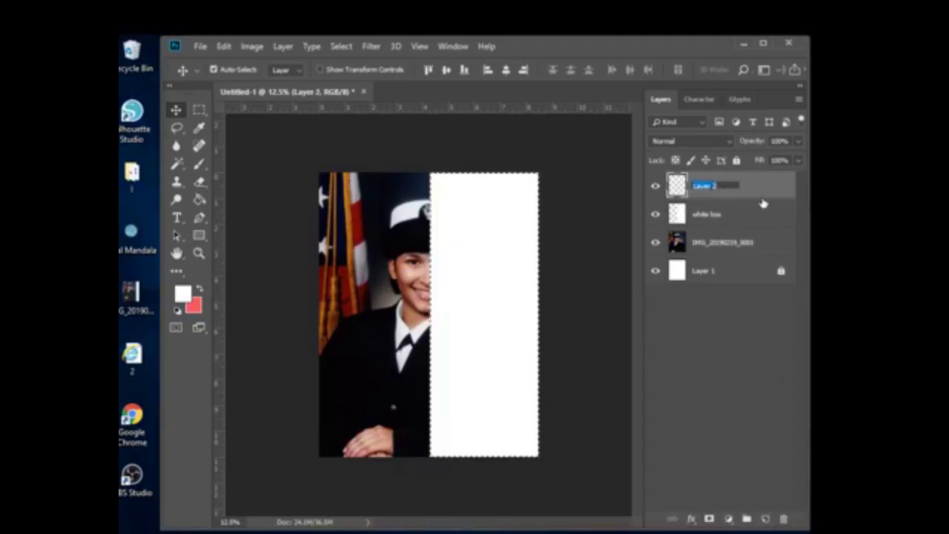
text(face)
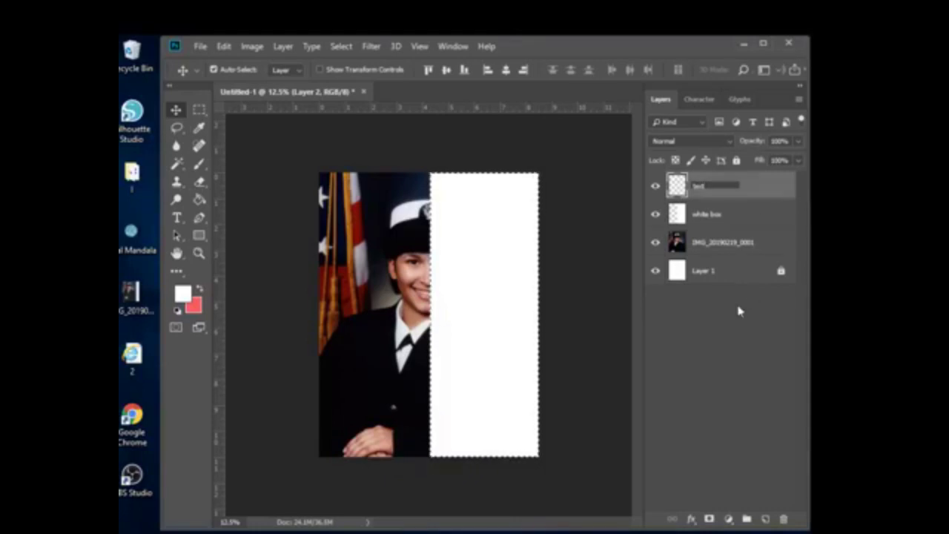
click(743, 311)
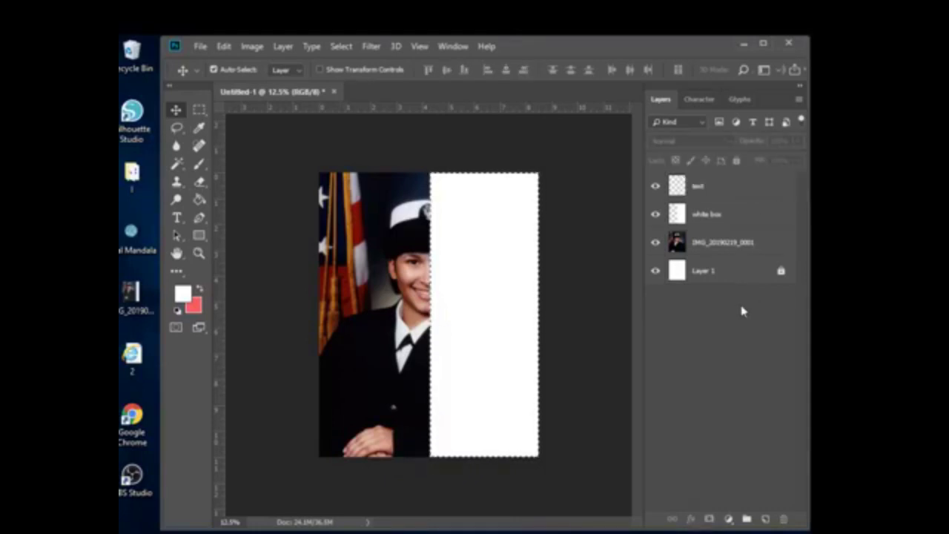
Start a text object on the text layer, near the upper left of the white half
click(729, 187)
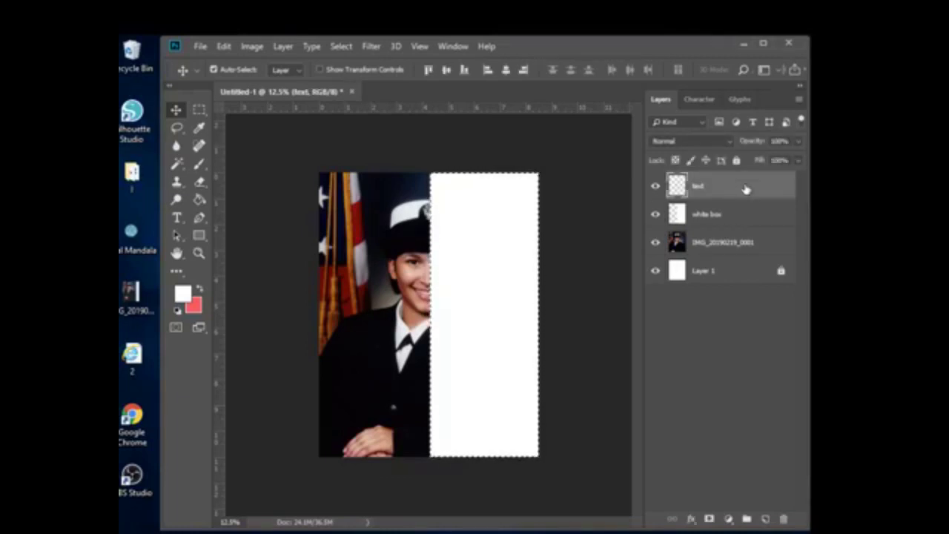
click(727, 215)
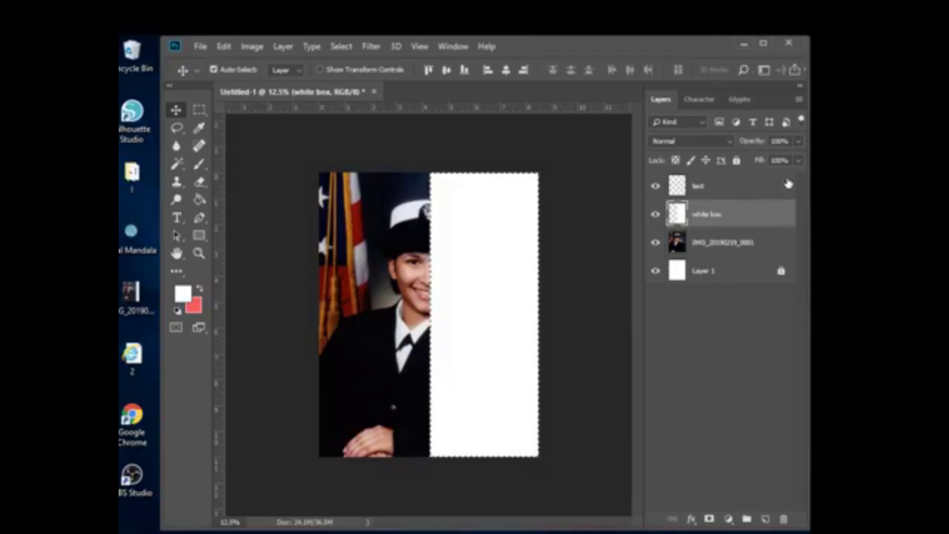
click(756, 187)
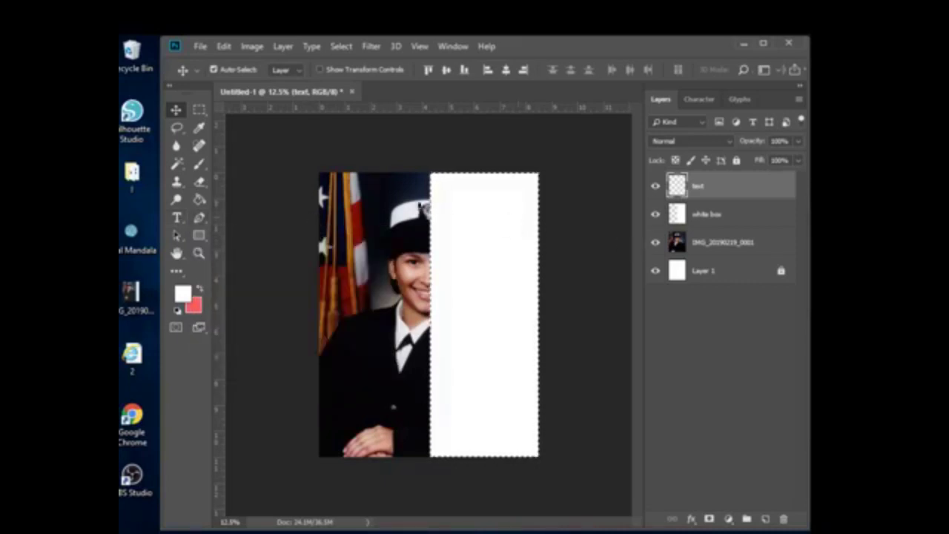
key(t)
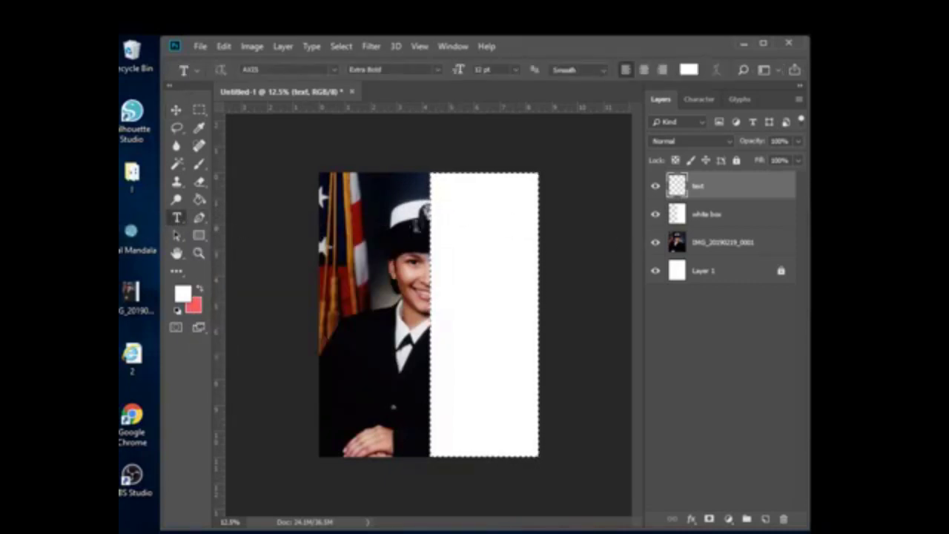
click(451, 220)
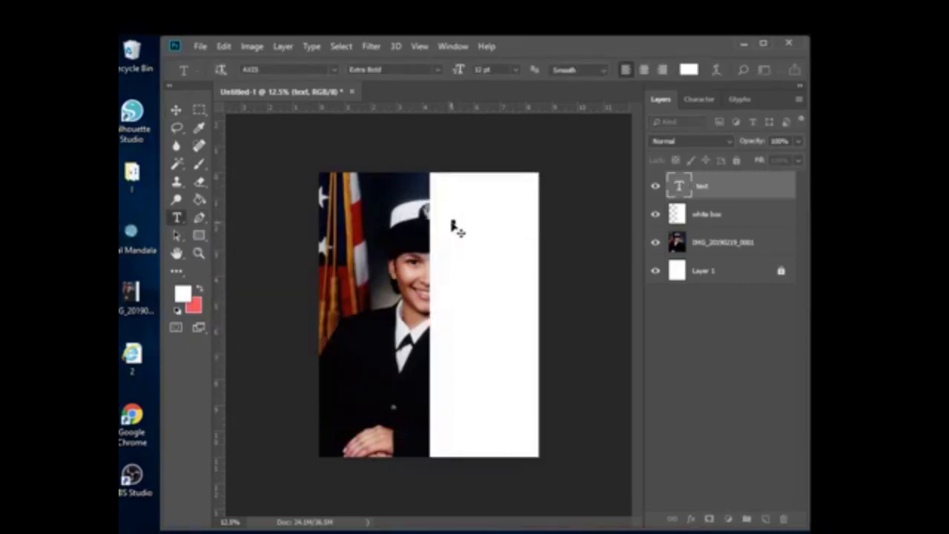
click(699, 100)
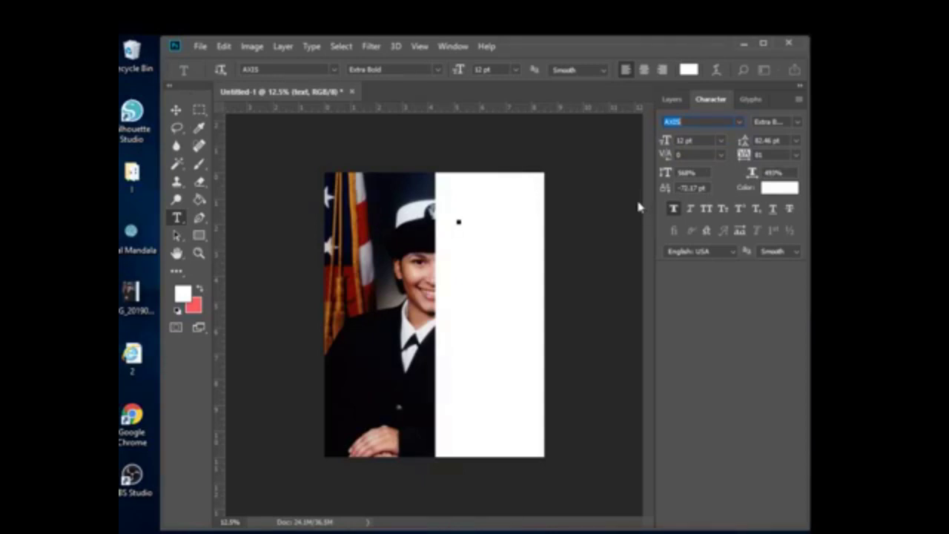
click(460, 221)
text(Life's)
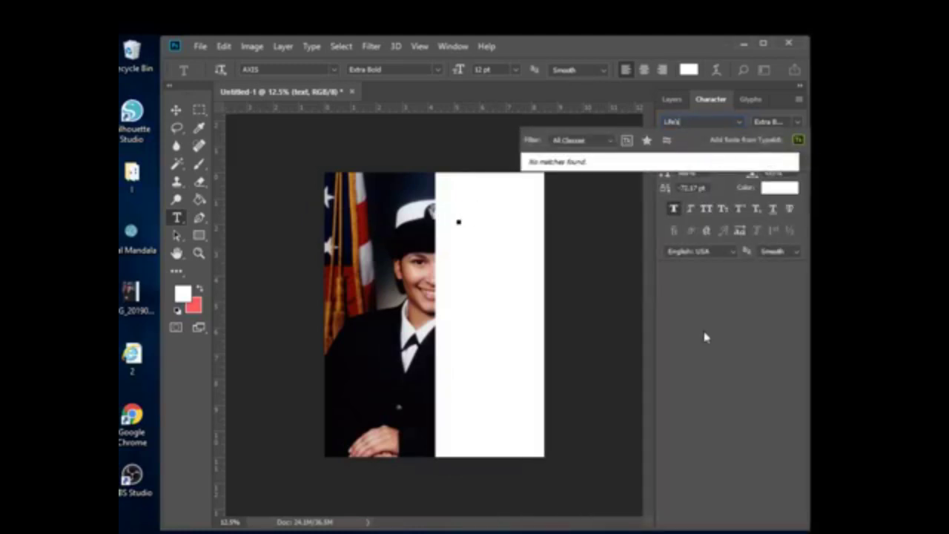
key(Escape)
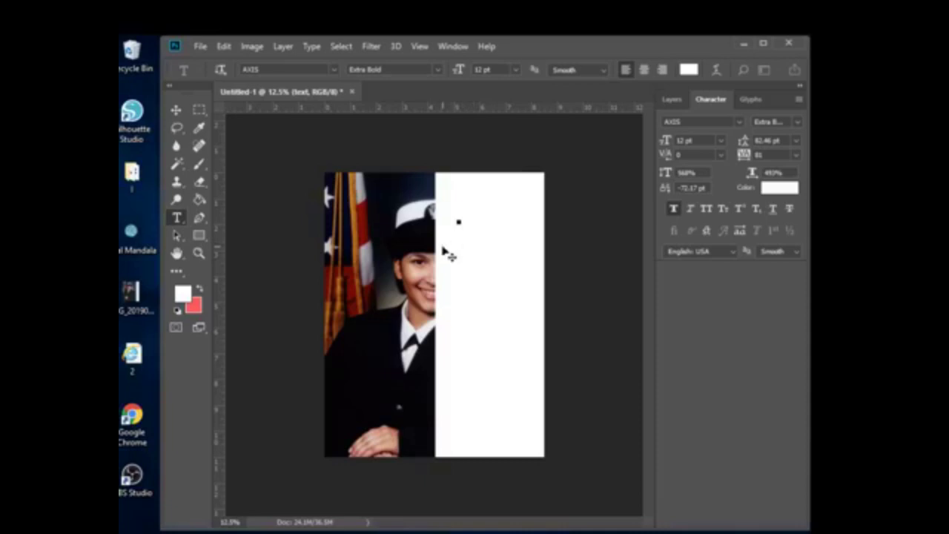
Paste the quote into the new text object and set all of its text to black (000000)
key(ctrl+v)
drag(586, 416, 411, 215)
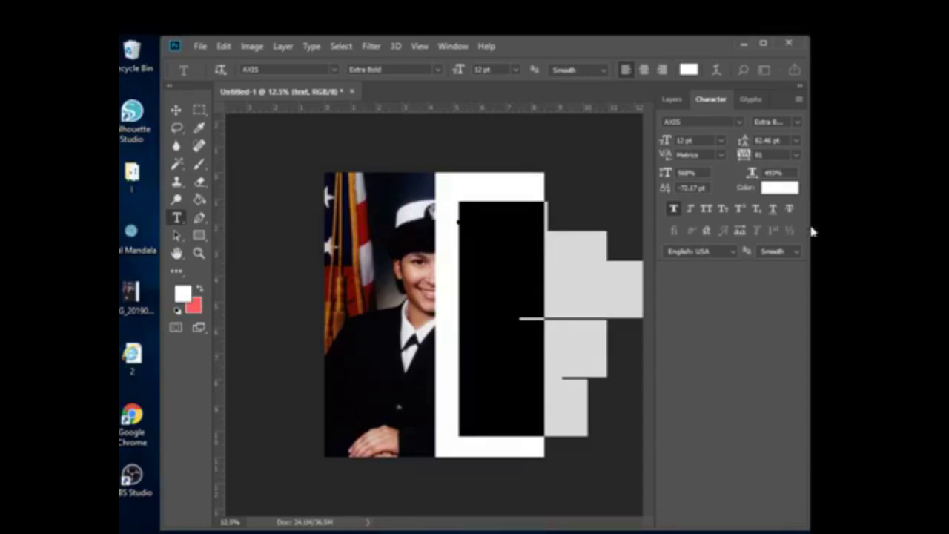
click(788, 187)
text(000000)
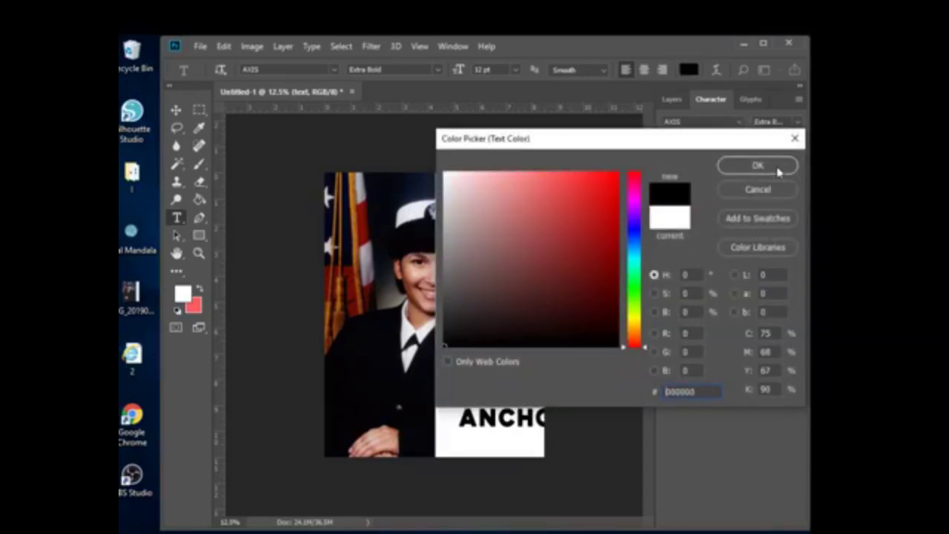
click(777, 171)
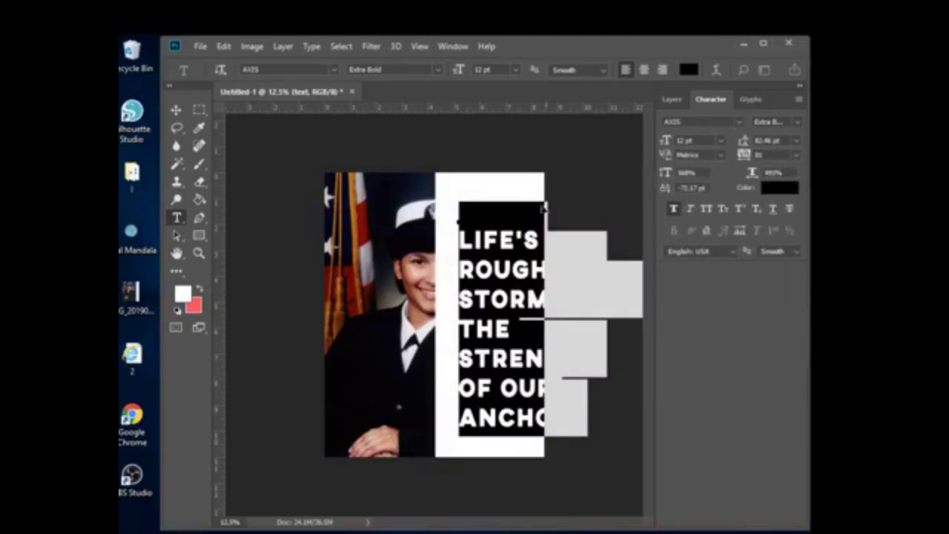
click(175, 109)
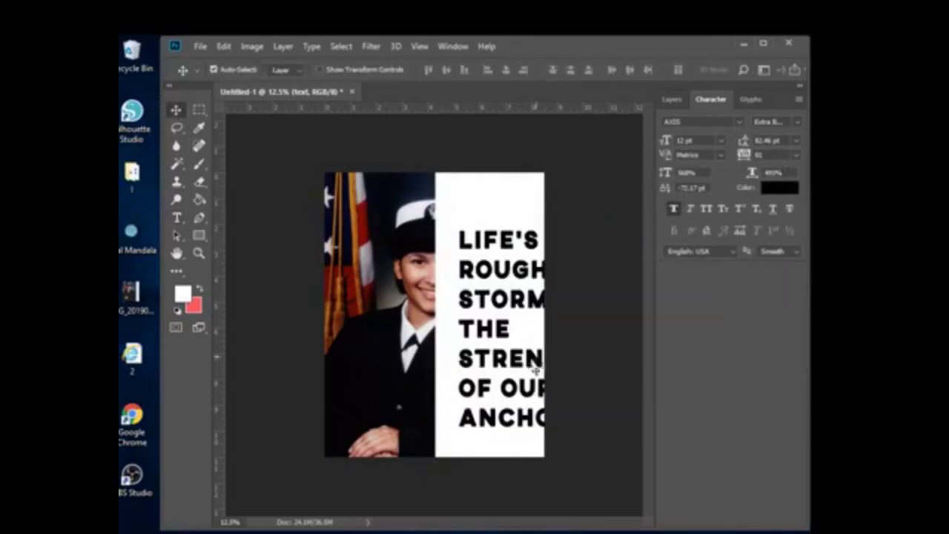
Move the quote against the left edge of the white half and select all of its text
drag(515, 364, 489, 333)
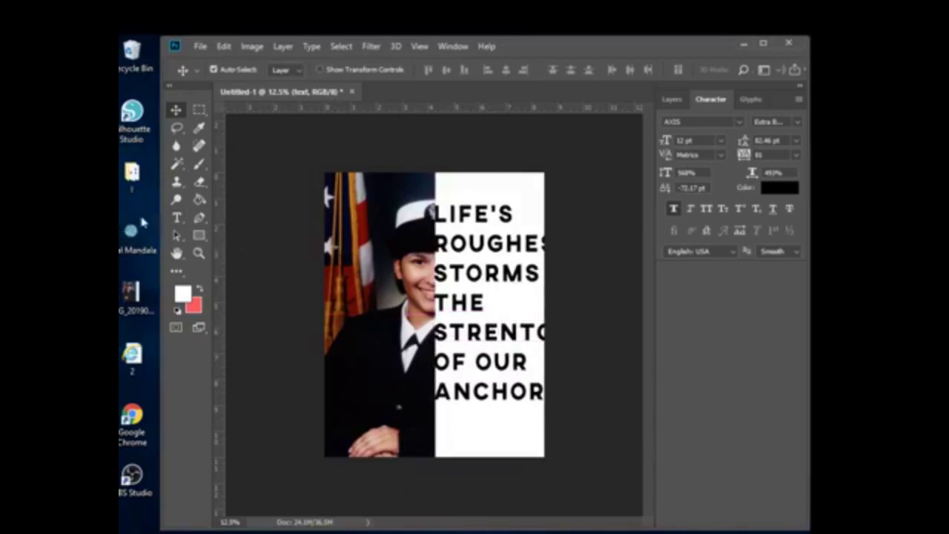
click(178, 219)
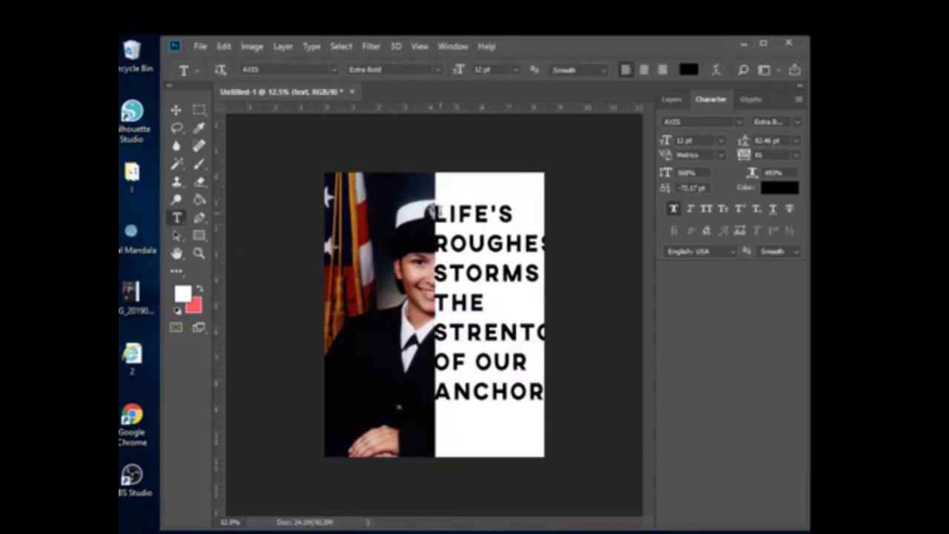
click(430, 212)
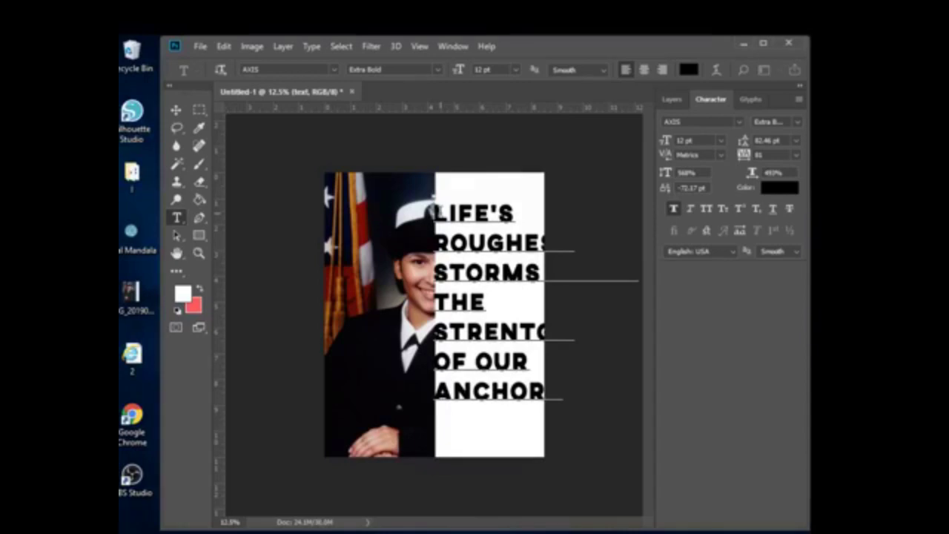
key(shift+Down)
key(shift+Down)
key(shift+Down)
key(shift+Down)
key(shift+Down)
key(shift+Down)
key(shift+End)
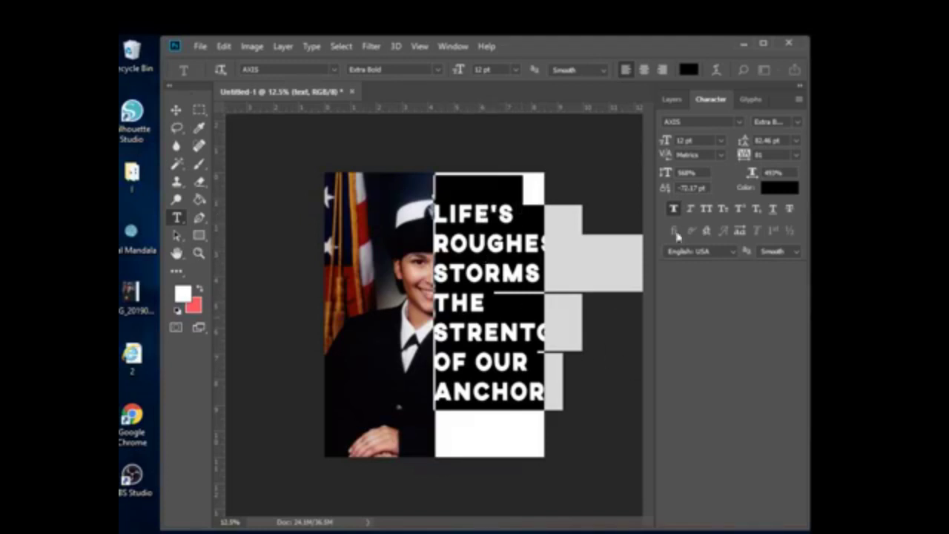
click(627, 74)
click(663, 70)
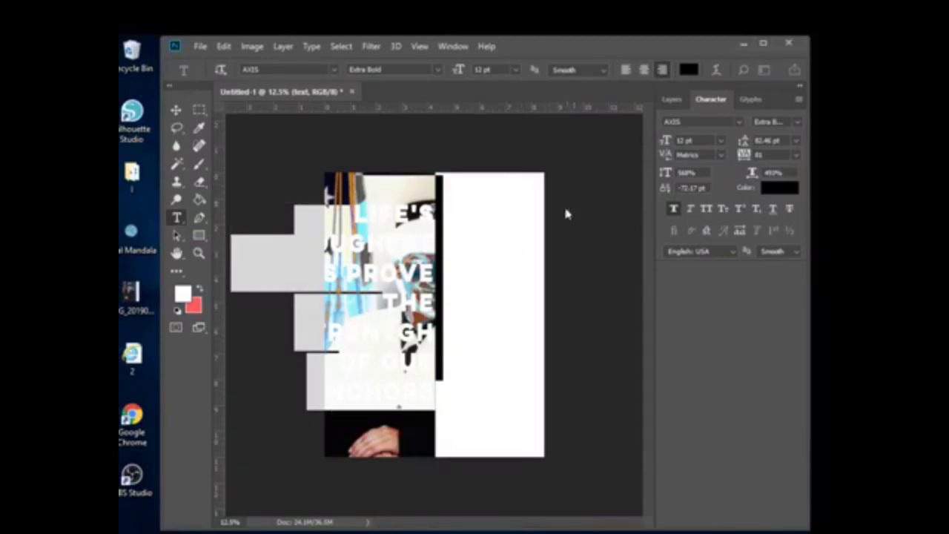
click(627, 71)
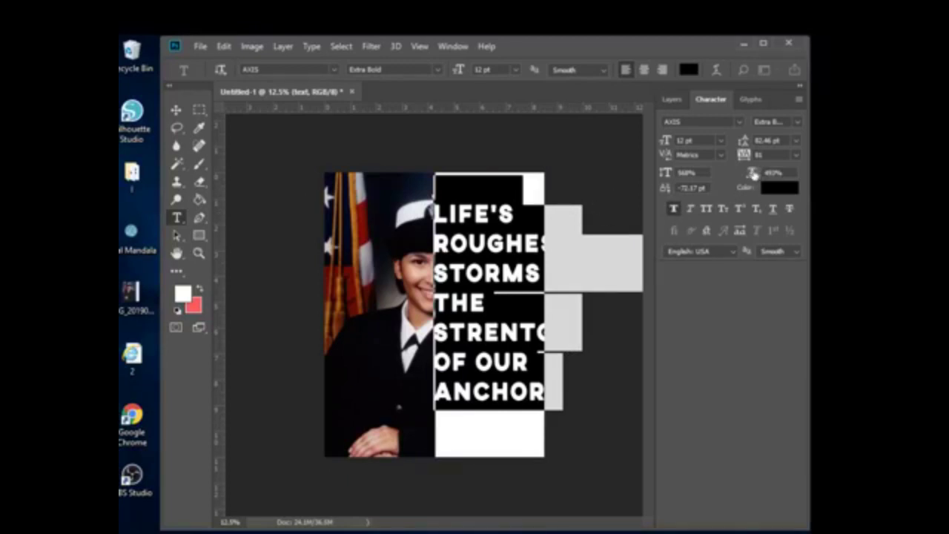
Scale the selected quote to 416% horizontally and 730% vertically, with 63.46 pt leading
drag(753, 176, 716, 181)
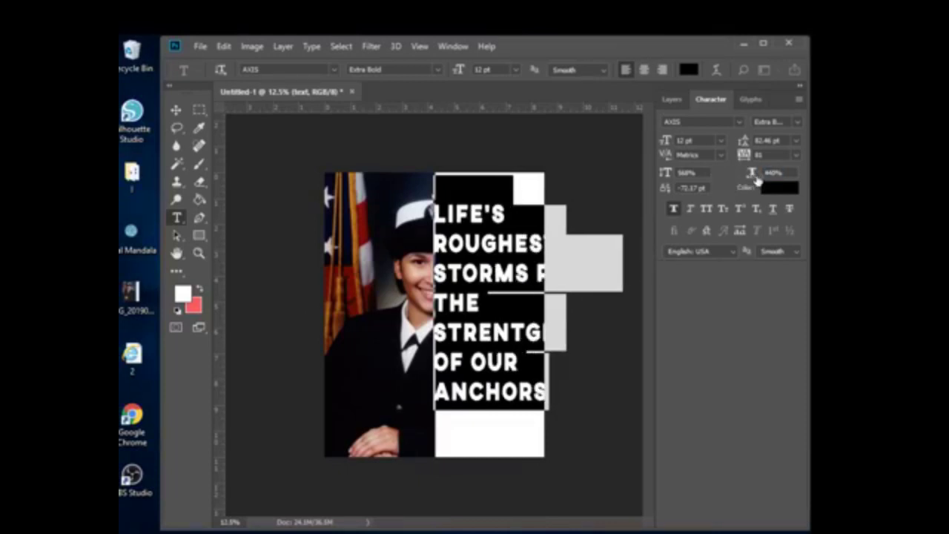
drag(753, 176, 737, 180)
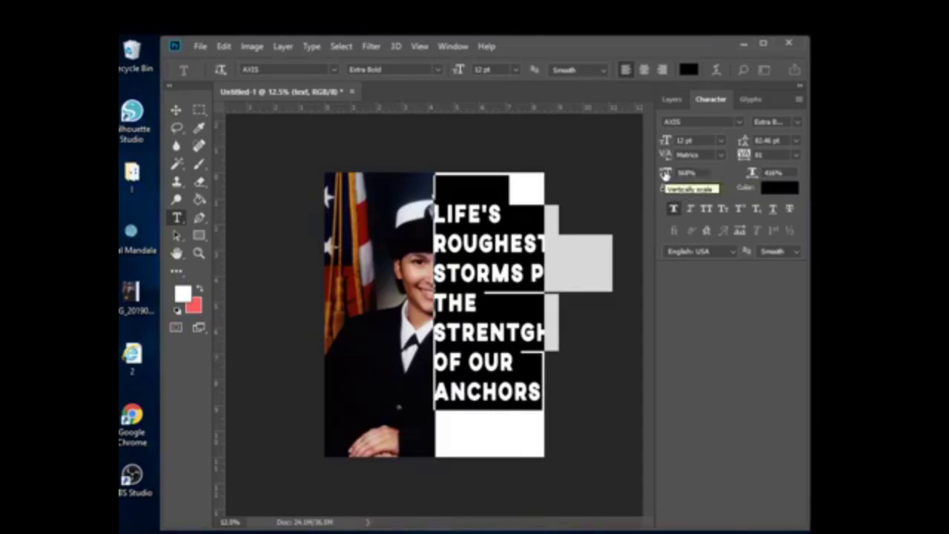
drag(679, 173, 718, 175)
text(107)
key(Return)
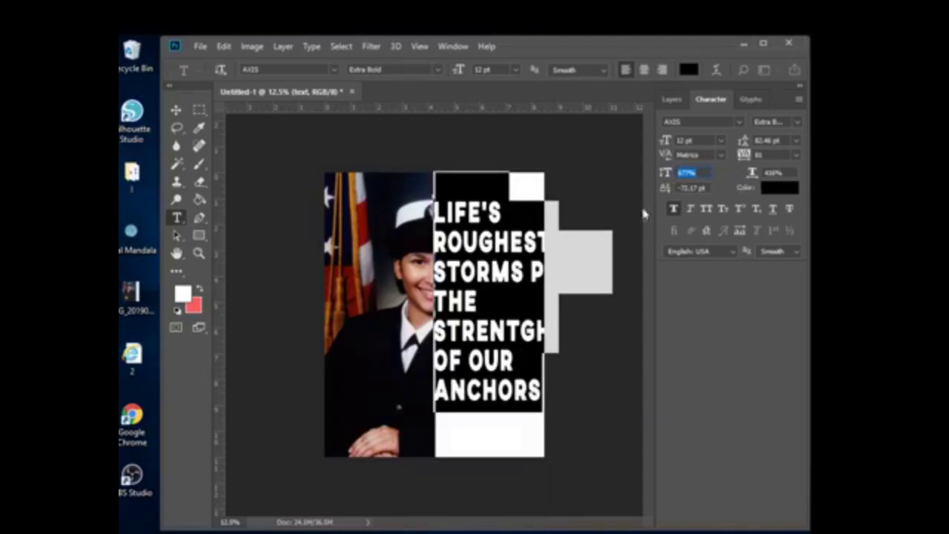
drag(664, 173, 701, 169)
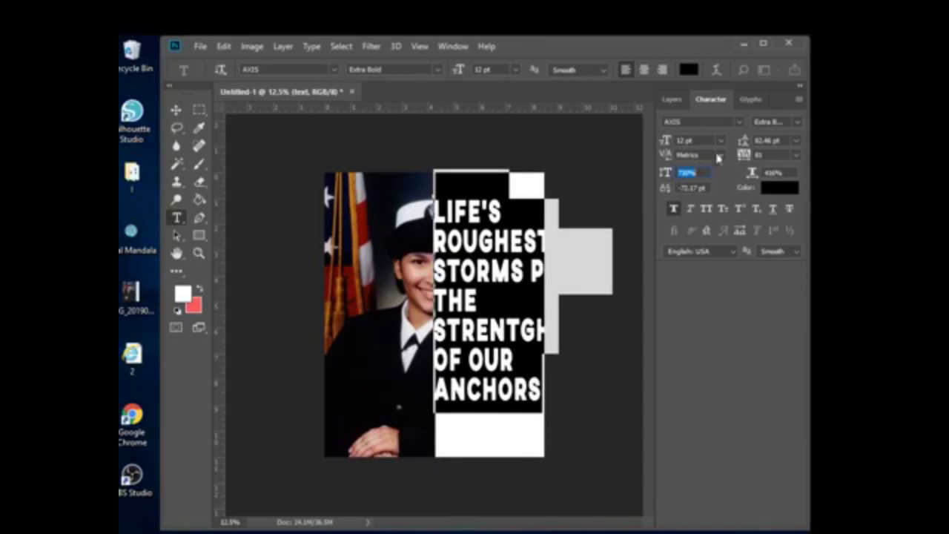
key(Return)
drag(744, 145, 740, 145)
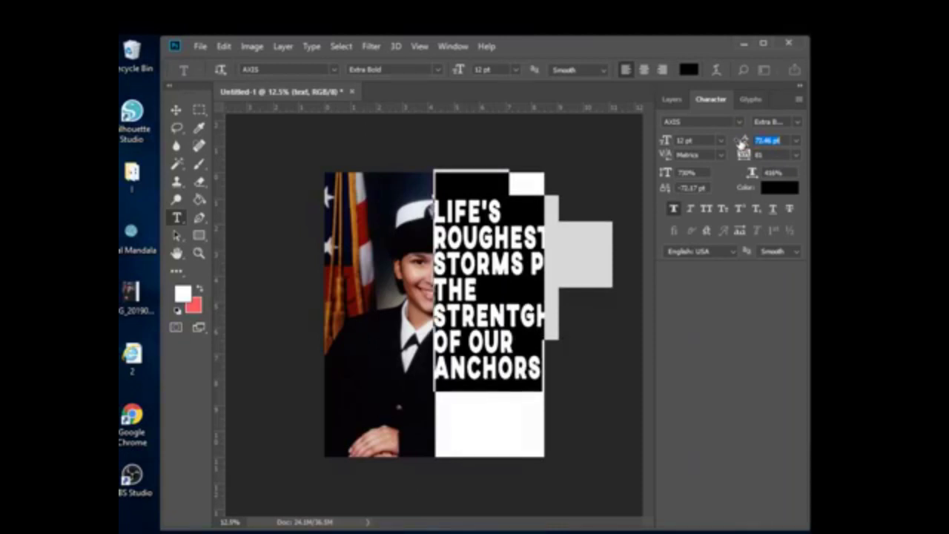
drag(740, 145, 738, 144)
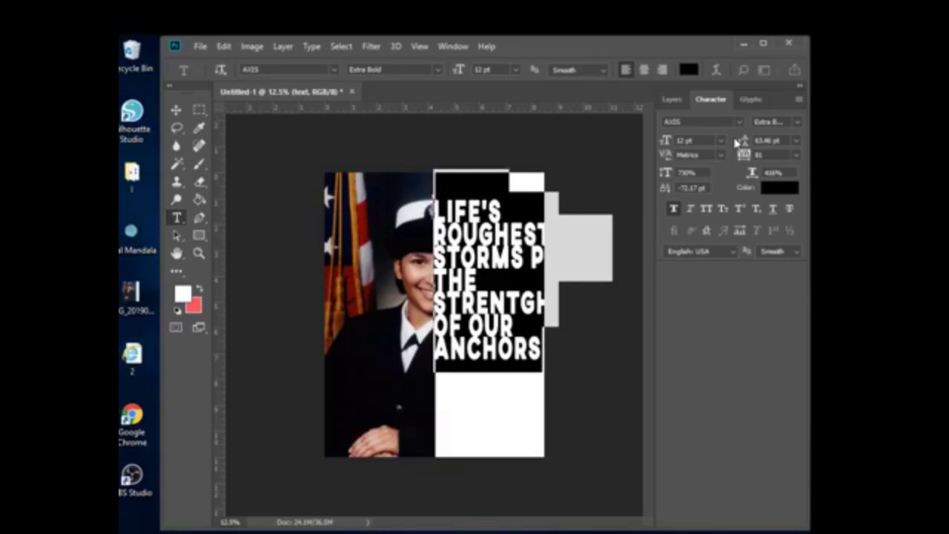
Stretch the selected quote to a vertical scale of 1000% and set its leading to 84.46 pt
click(688, 173)
text(82)
key(Return)
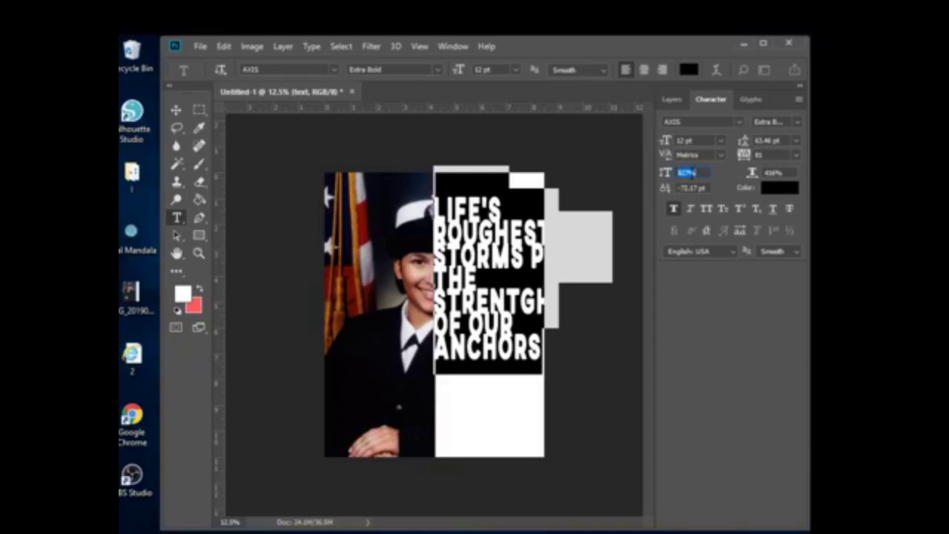
text(1000)
key(Return)
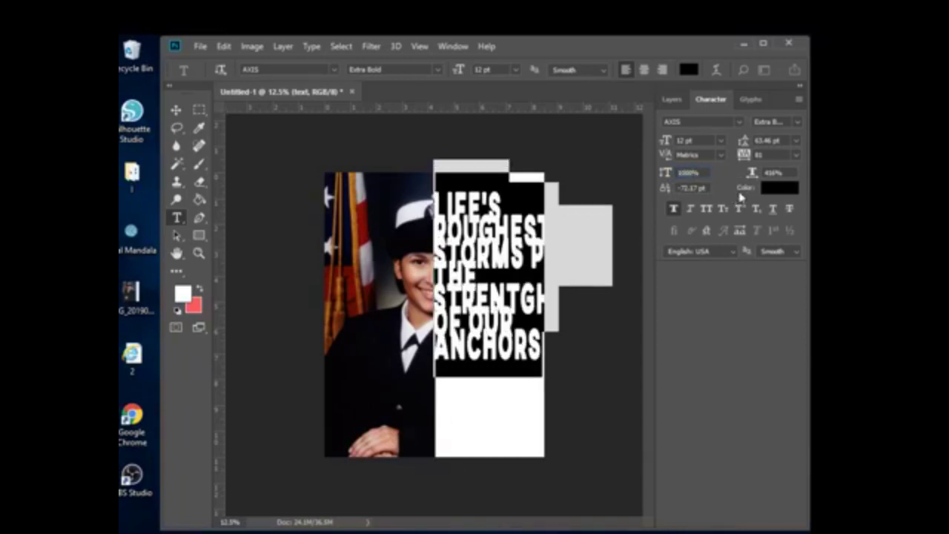
click(746, 145)
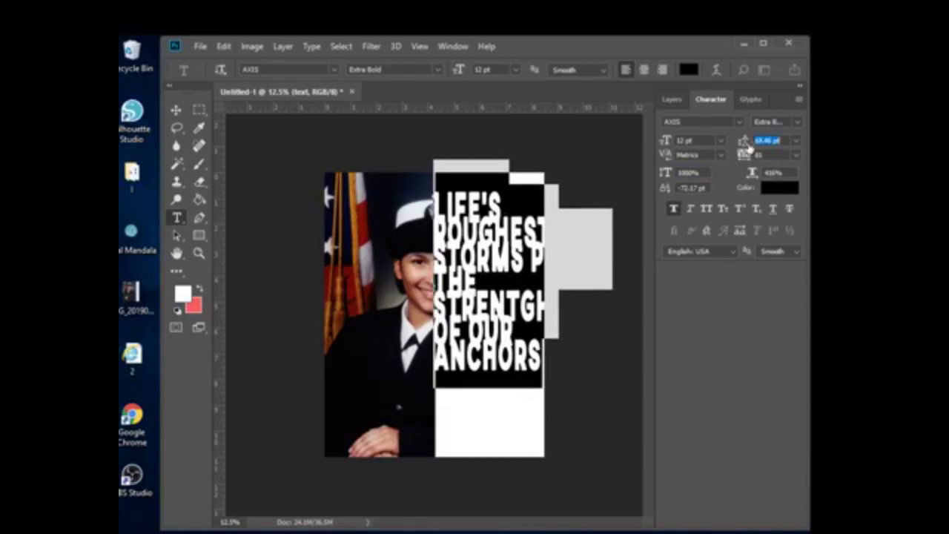
drag(749, 148, 759, 152)
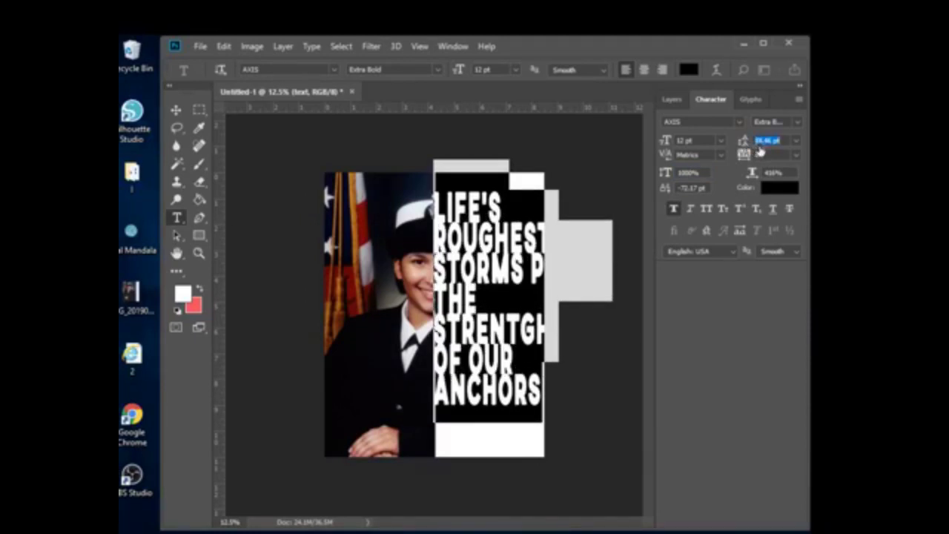
Set the quote's horizontal scale to 355% and shift the text down toward the vertical middle of the white half
drag(750, 173, 723, 180)
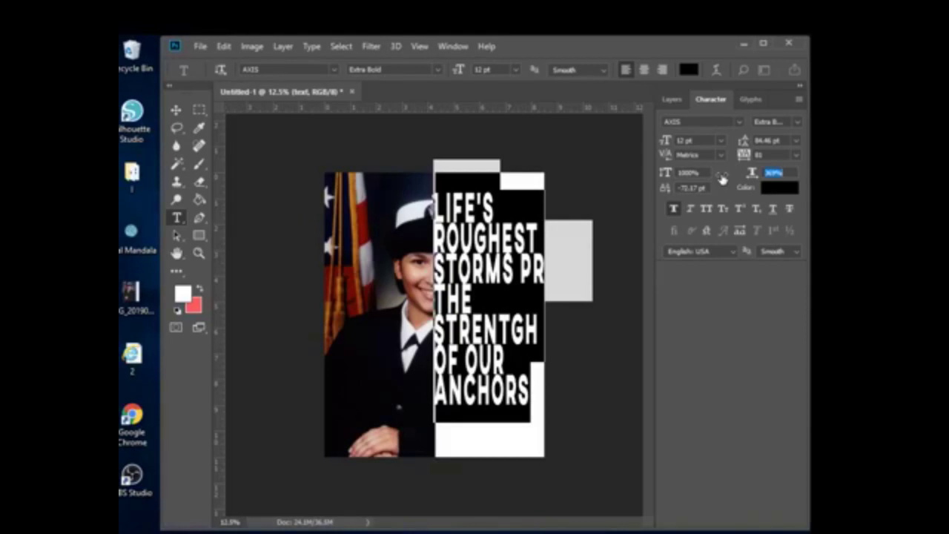
mouse_move(723, 179)
mouse_down()
mouse_move(702, 189)
mouse_move(714, 192)
mouse_up()
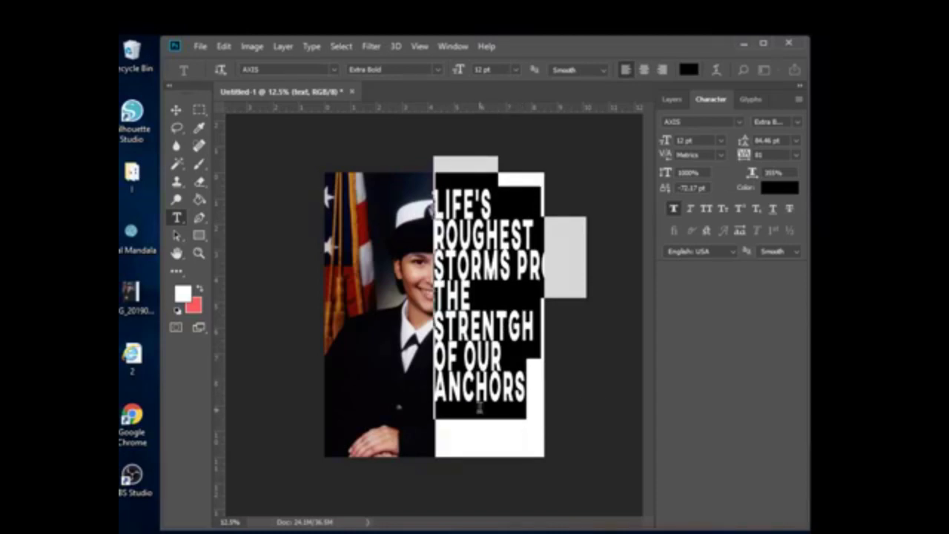
drag(483, 449, 487, 475)
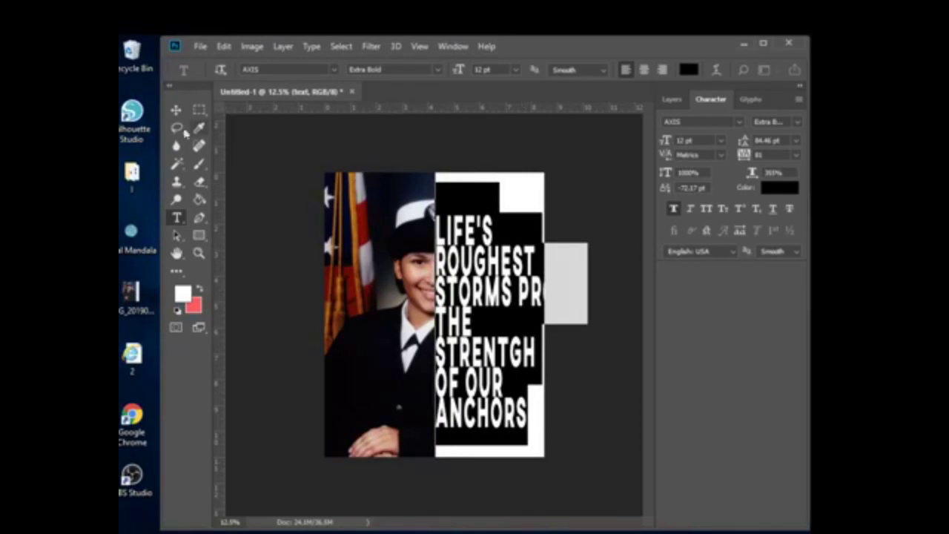
click(175, 110)
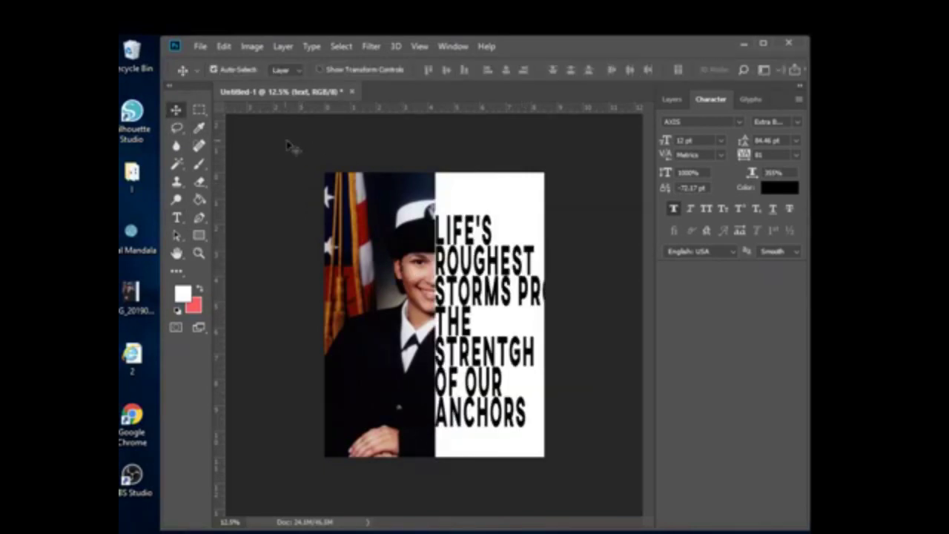
Set the canvas width to 11 inches, keeping the anchor at the centre
click(676, 102)
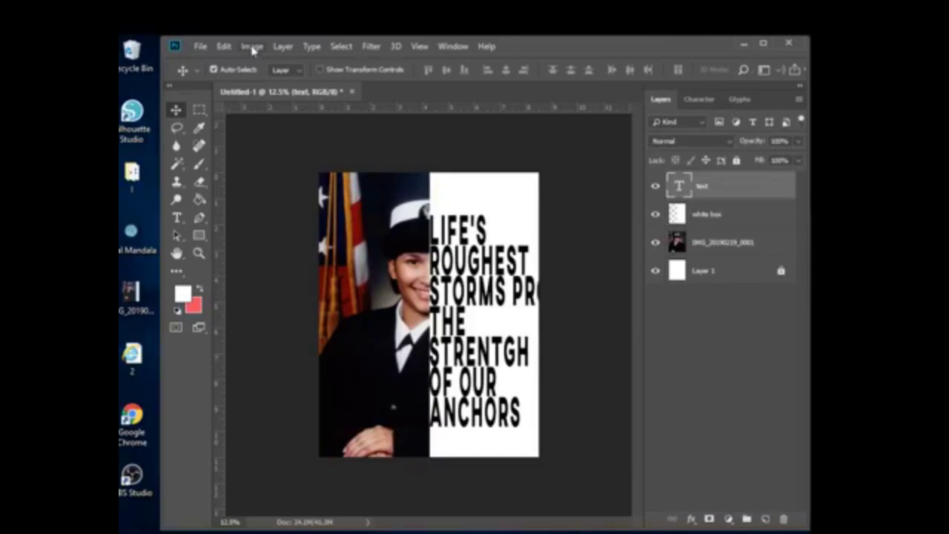
click(252, 47)
click(302, 162)
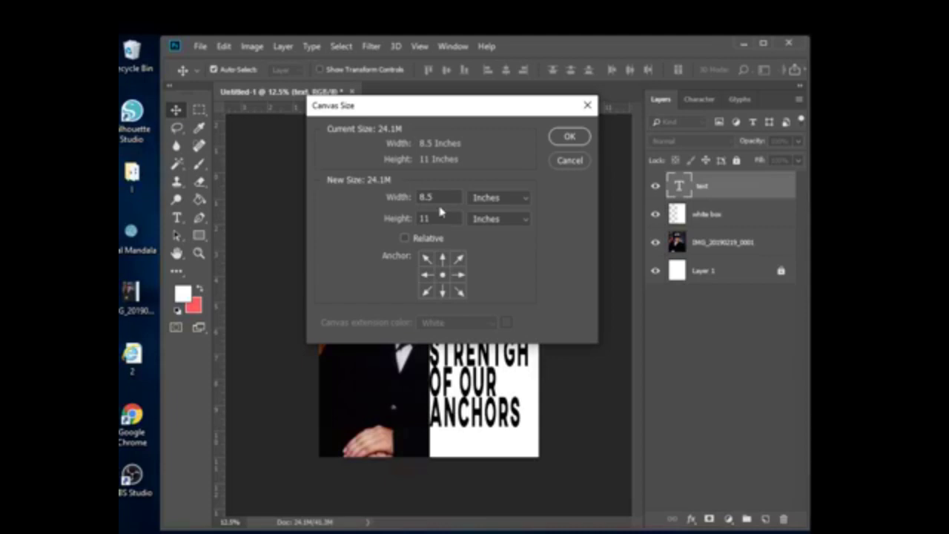
drag(440, 197, 384, 196)
text(11)
click(571, 136)
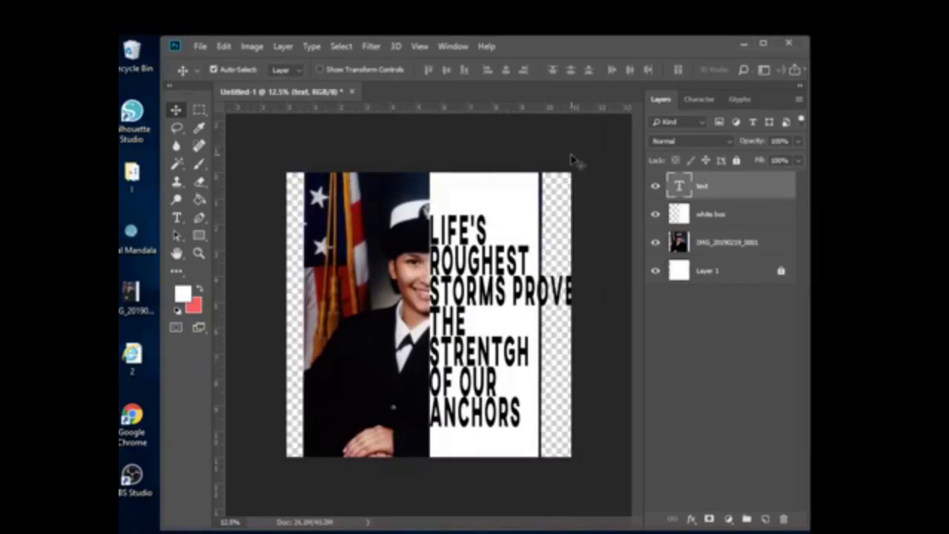
Unlock the bottom layer, Layer 1, and fill the transparent strips on both sides of the canvas with white
double_click(708, 271)
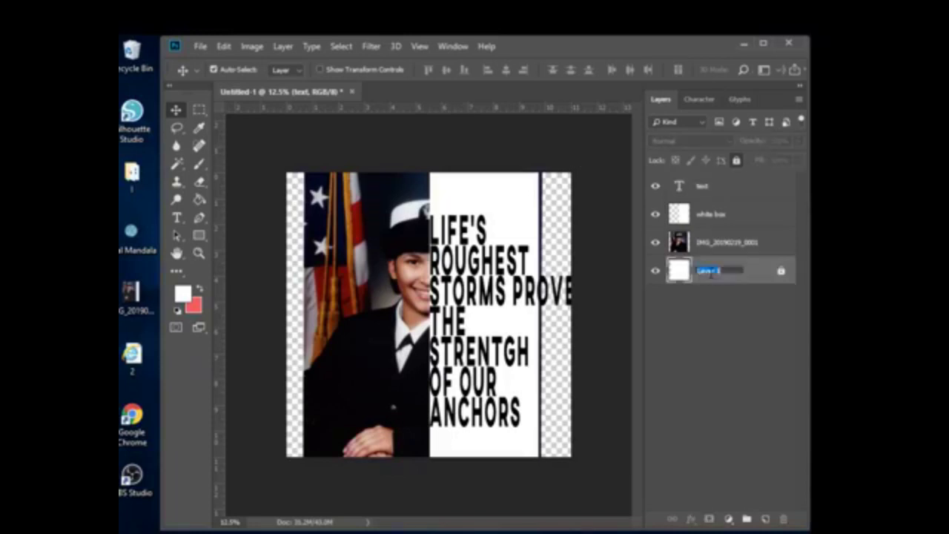
click(781, 274)
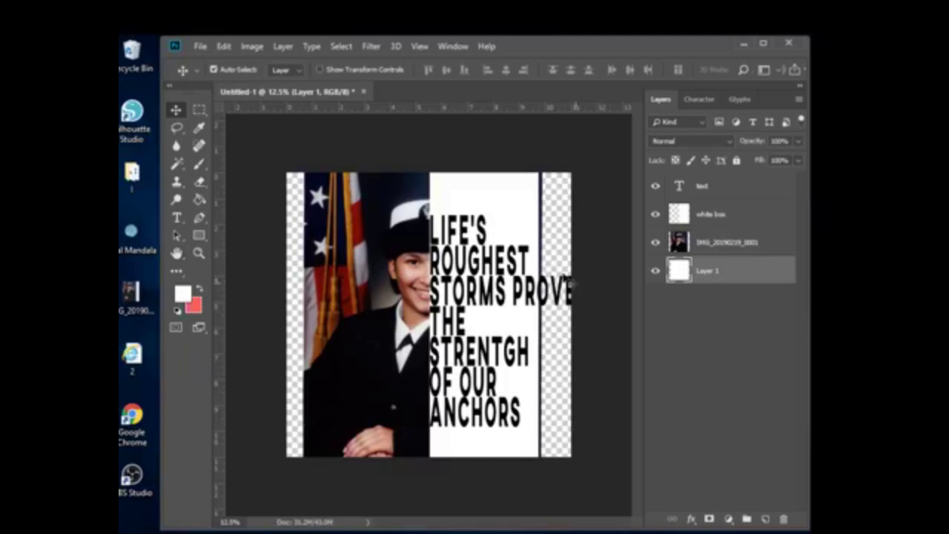
click(199, 199)
click(297, 270)
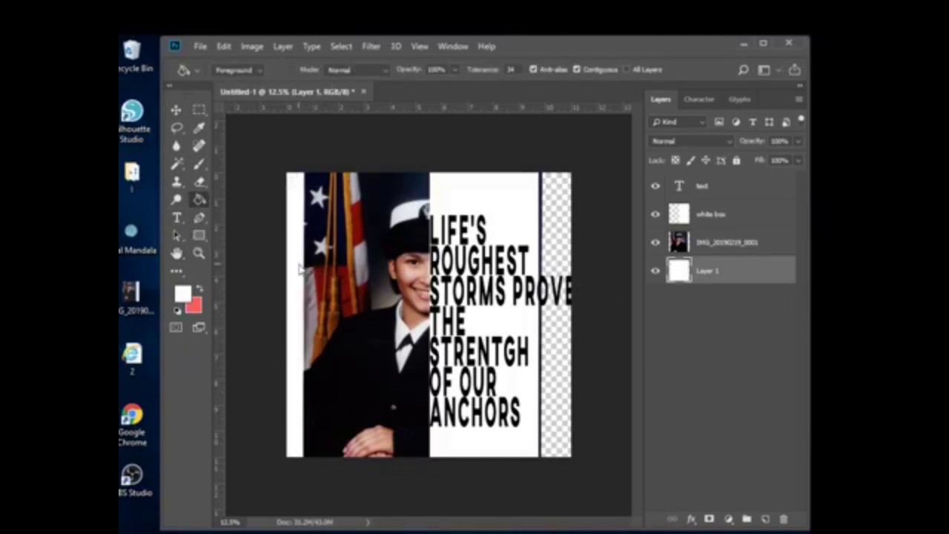
click(556, 247)
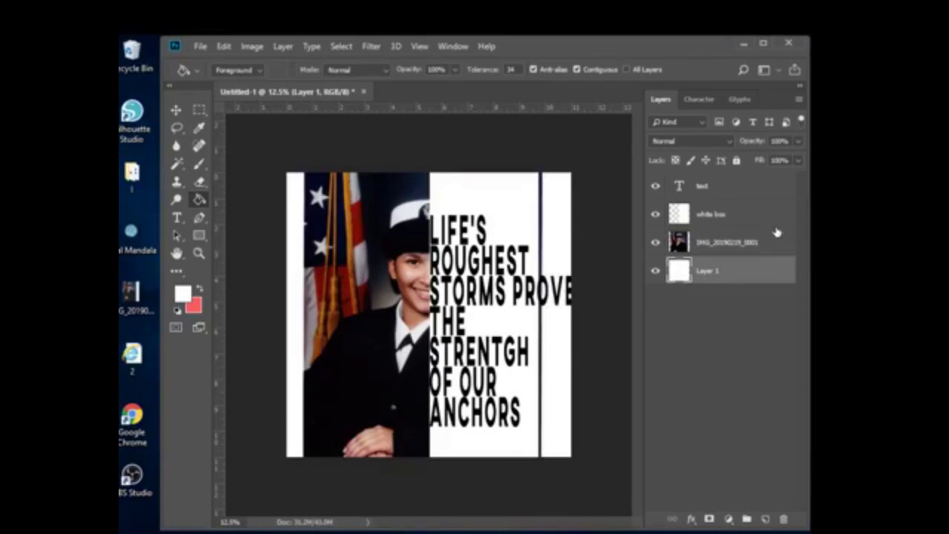
Stretch the white box layer's right edge outward to near the canvas edge, covering the dark strip of photo beside it
double_click(731, 215)
key(Return)
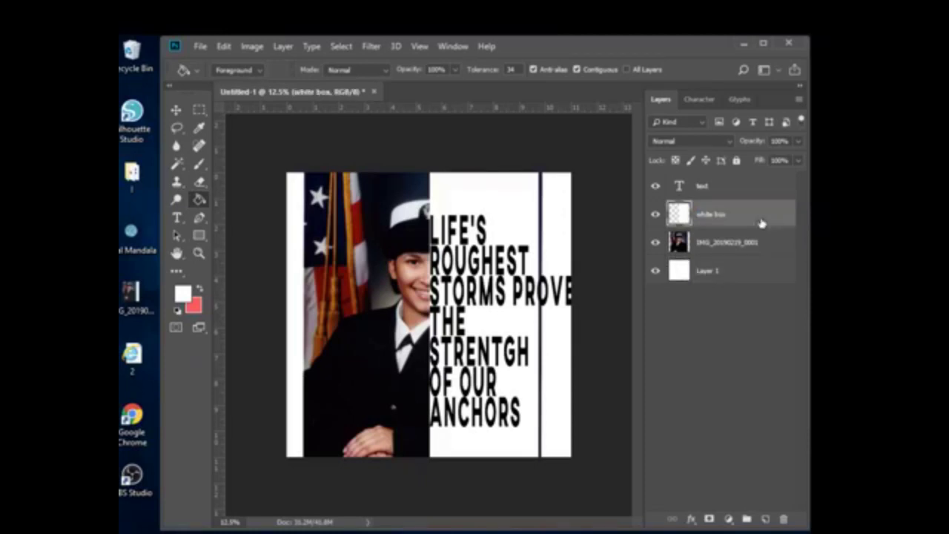
click(176, 113)
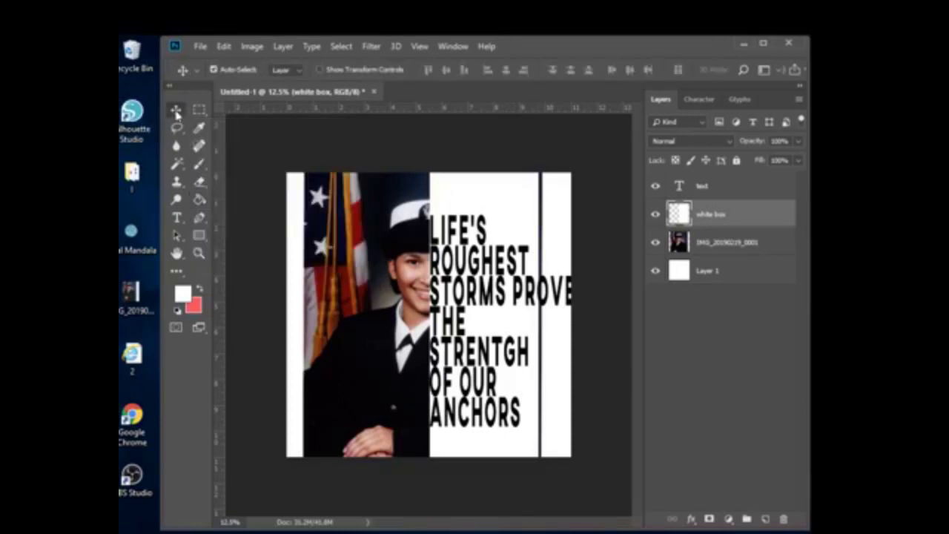
double_click(755, 218)
click(657, 176)
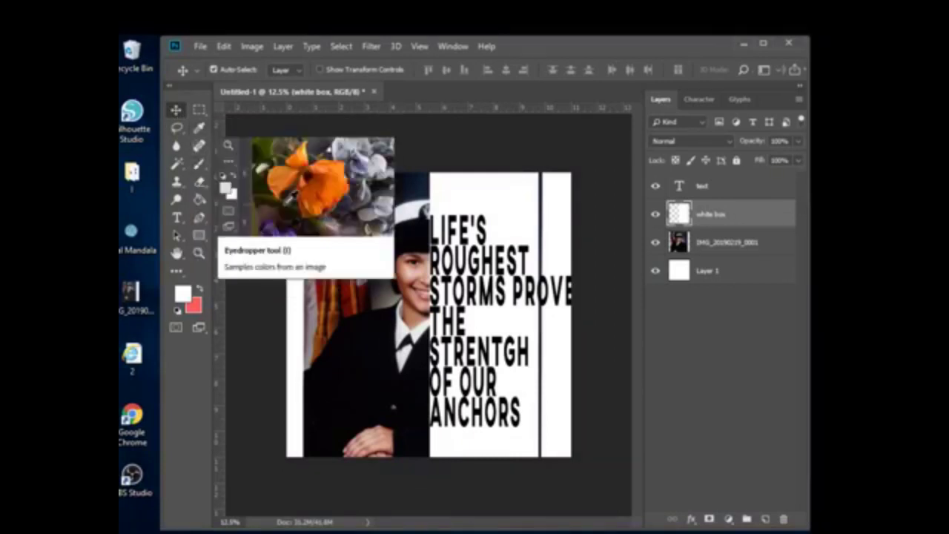
key(ctrl+t)
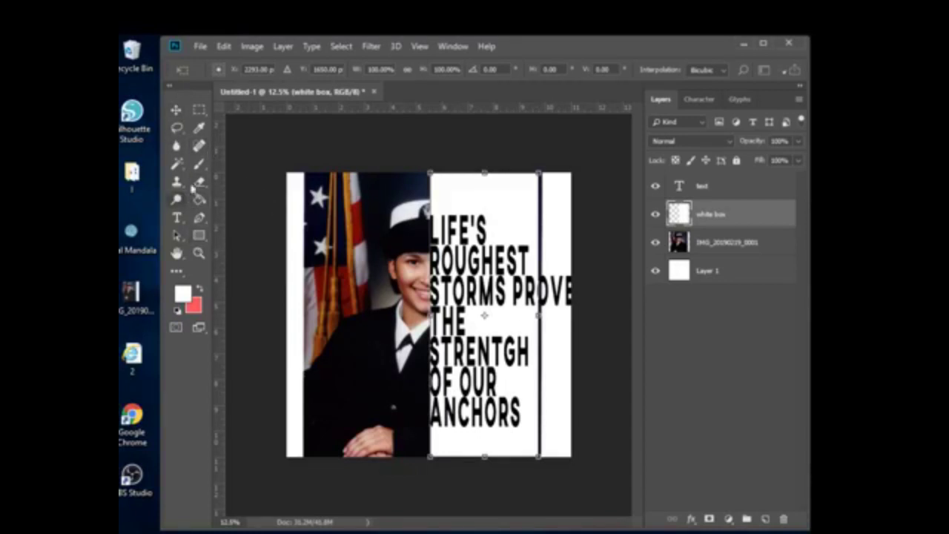
drag(537, 316, 568, 327)
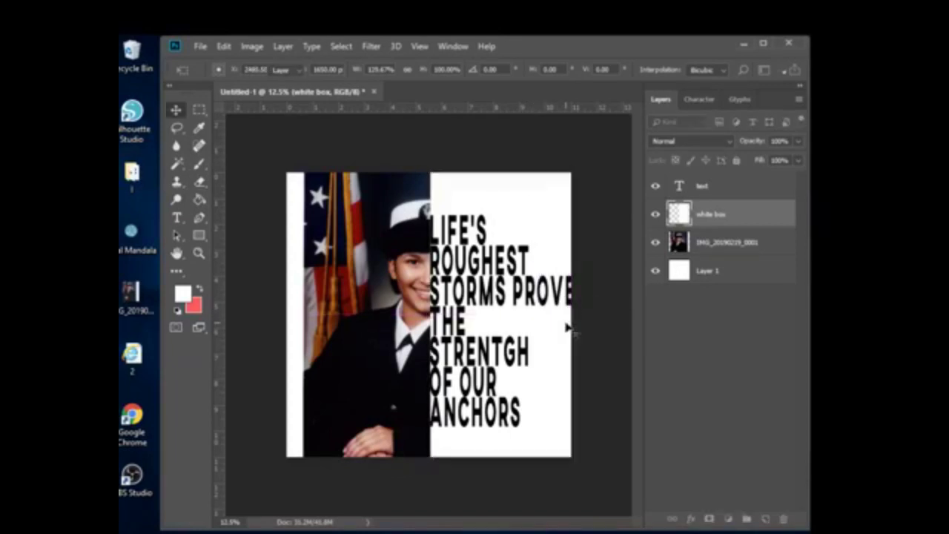
key(Return)
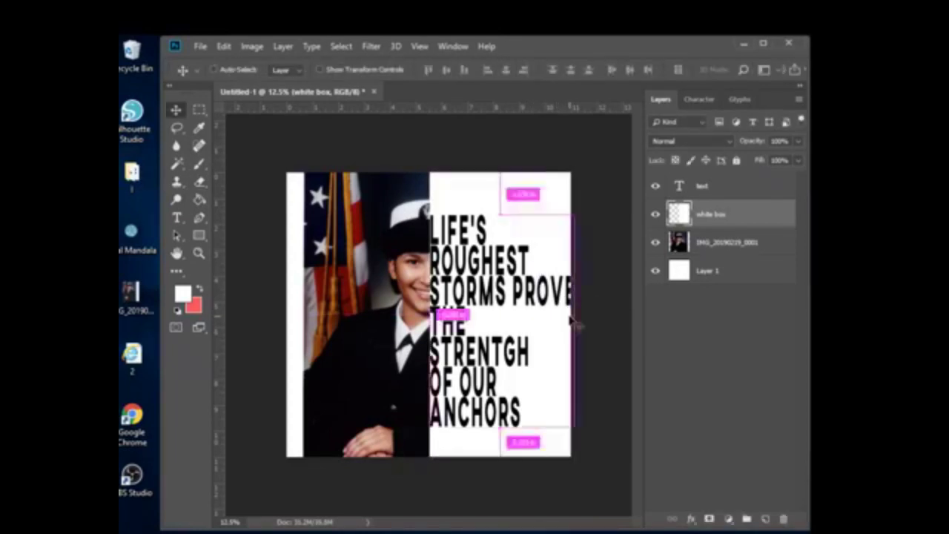
key(ctrl+t)
drag(567, 316, 564, 316)
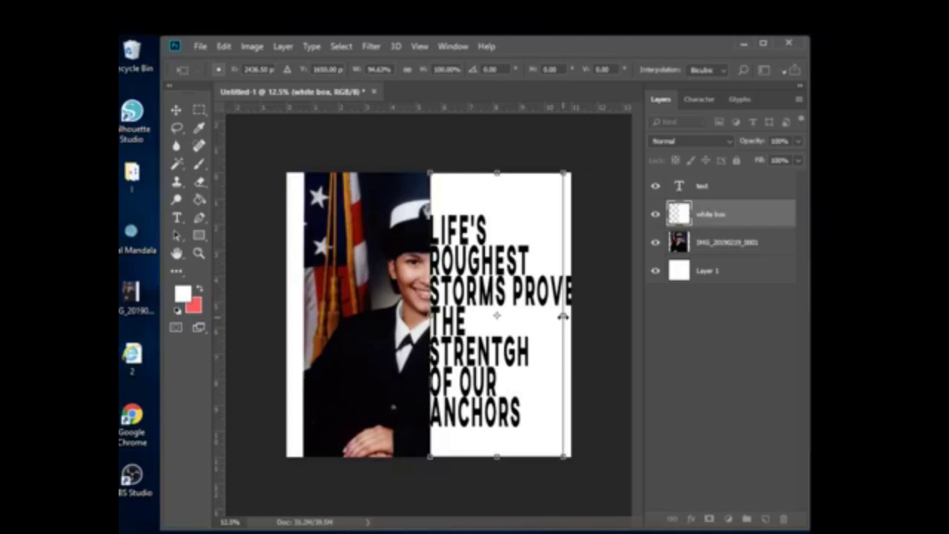
key(Return)
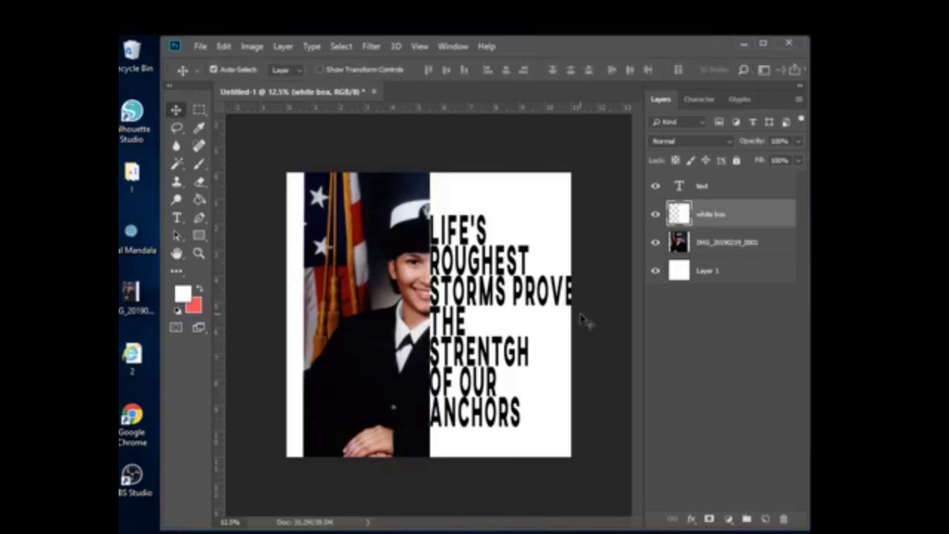
Select the whole quote in the text layer and set its font size to 16 pt, tracking to 1 and horizontal scale to 342%
click(738, 194)
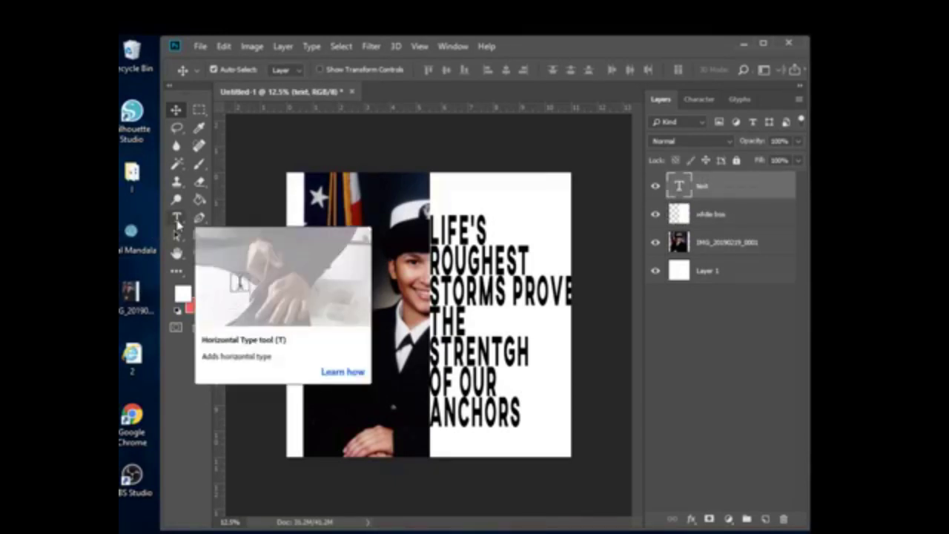
click(178, 224)
drag(443, 245, 512, 319)
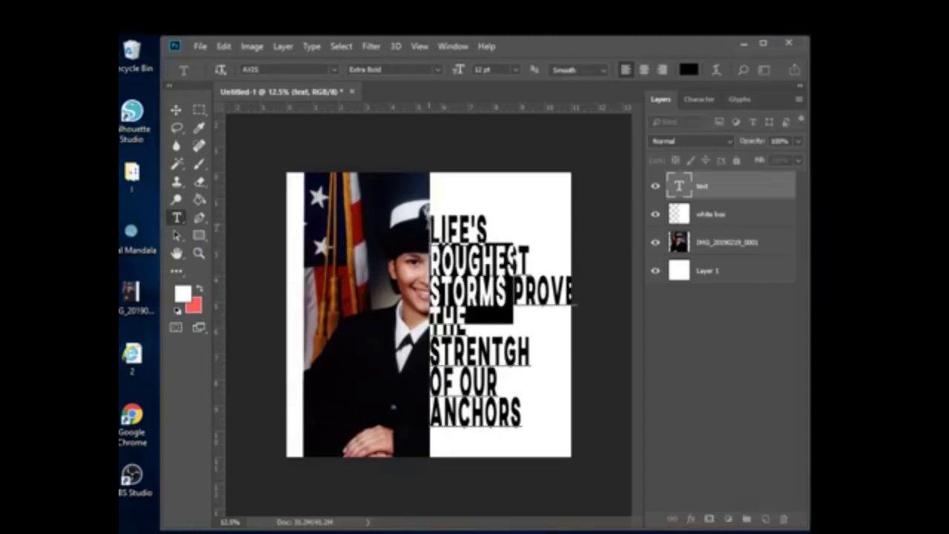
key(ctrl+h)
drag(430, 215, 511, 295)
key(ctrl+h)
drag(430, 185, 523, 445)
click(712, 99)
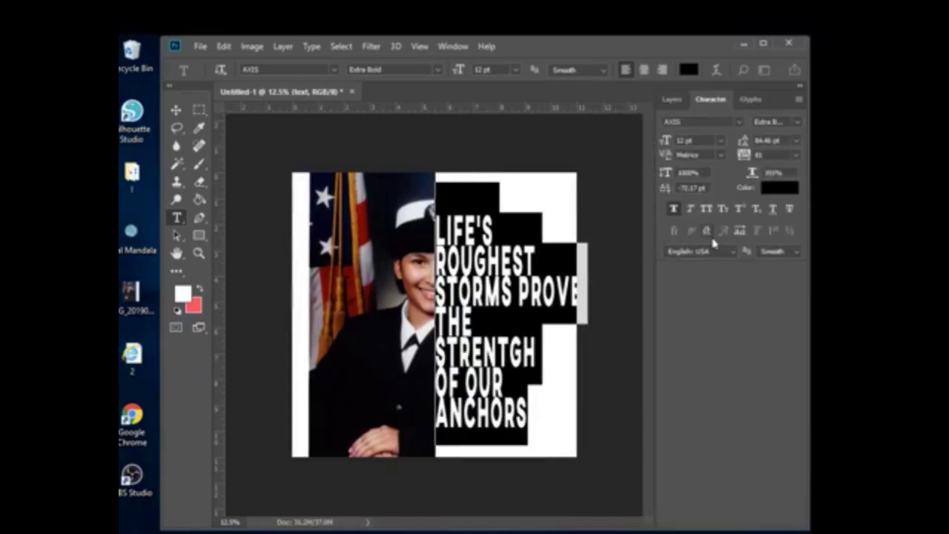
drag(664, 142, 666, 146)
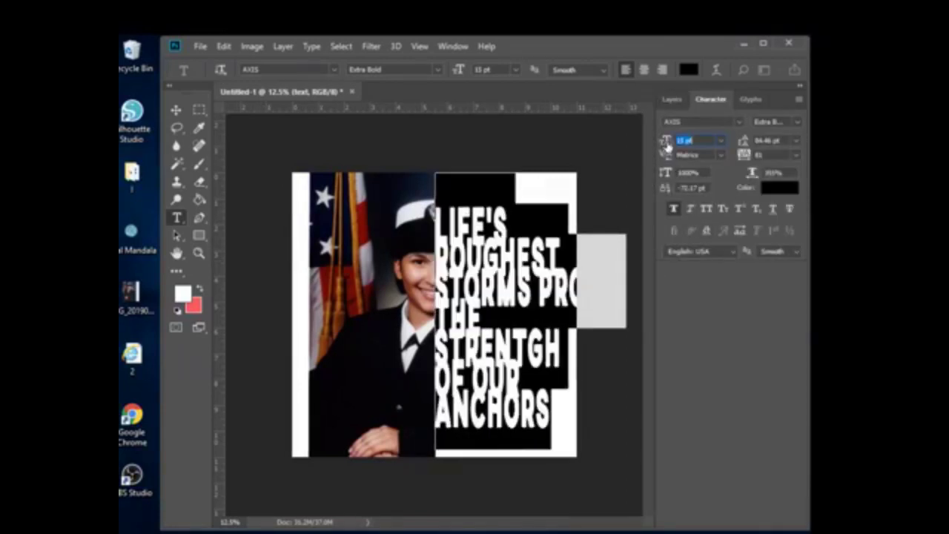
mouse_move(761, 181)
mouse_down()
mouse_move(721, 180)
mouse_move(744, 155)
mouse_move(756, 172)
mouse_up()
drag(758, 173, 748, 141)
drag(666, 141, 710, 139)
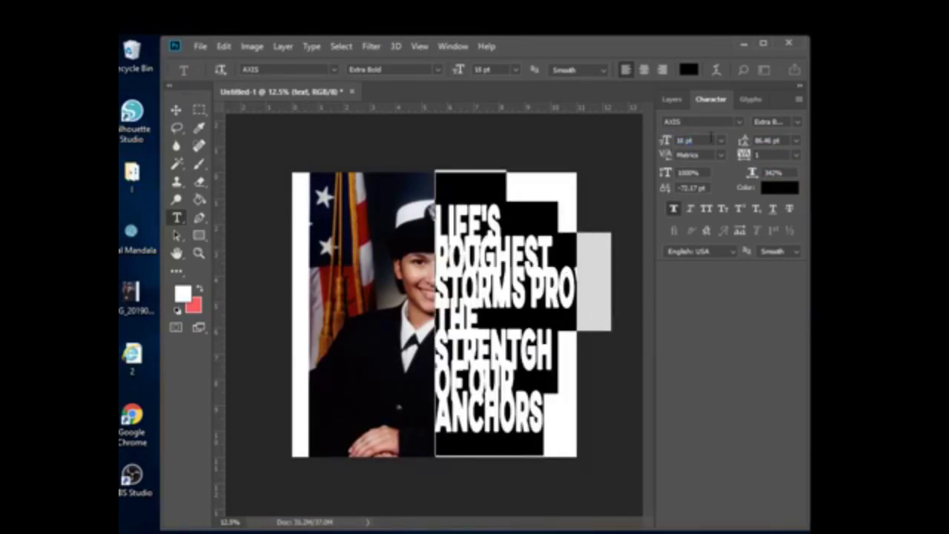
Set the quote's leading to 98.46 pt, vertical scale to 970% and font size to 15 pt
drag(743, 141, 751, 147)
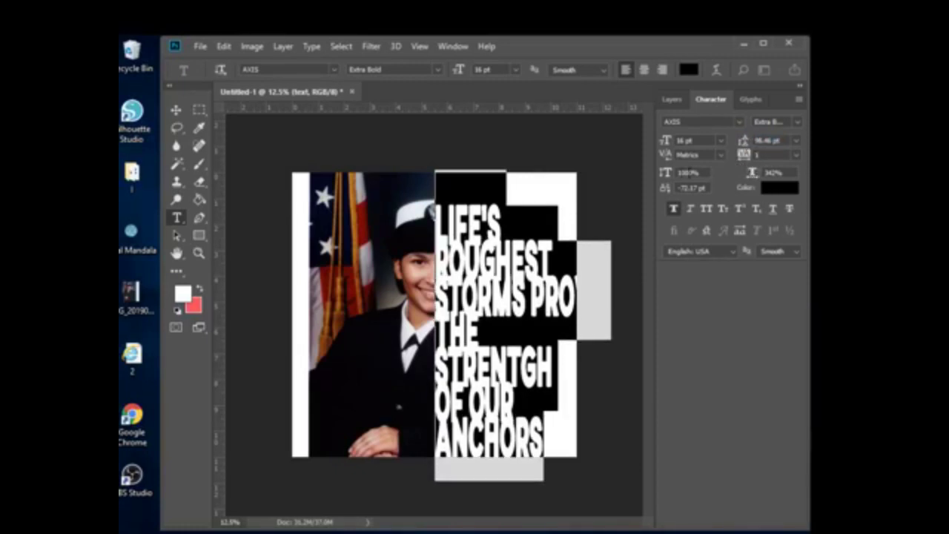
drag(666, 175, 667, 145)
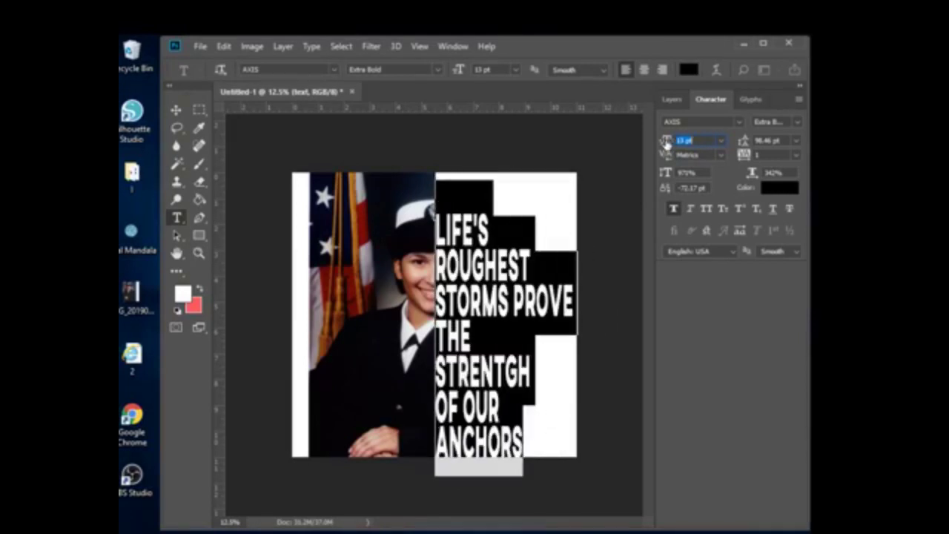
click(687, 140)
text(5)
key(Return)
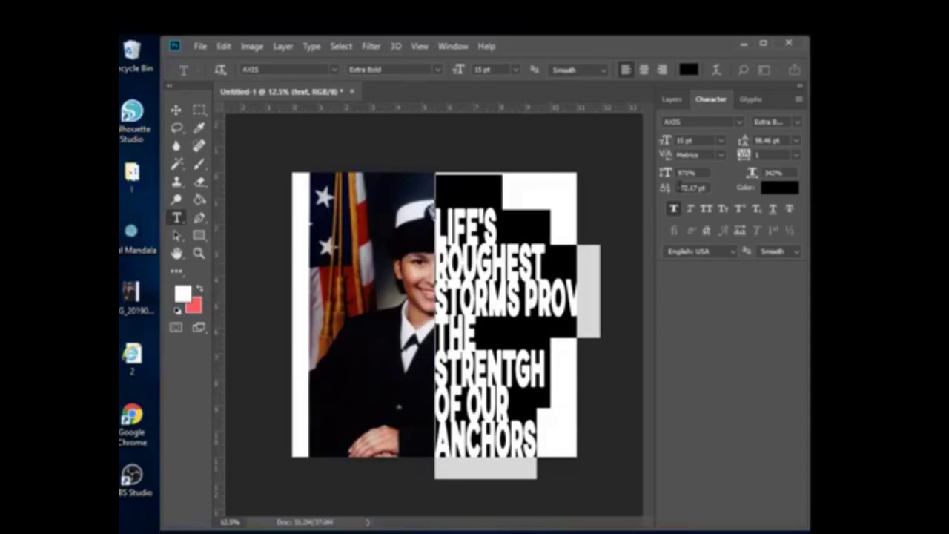
click(342, 330)
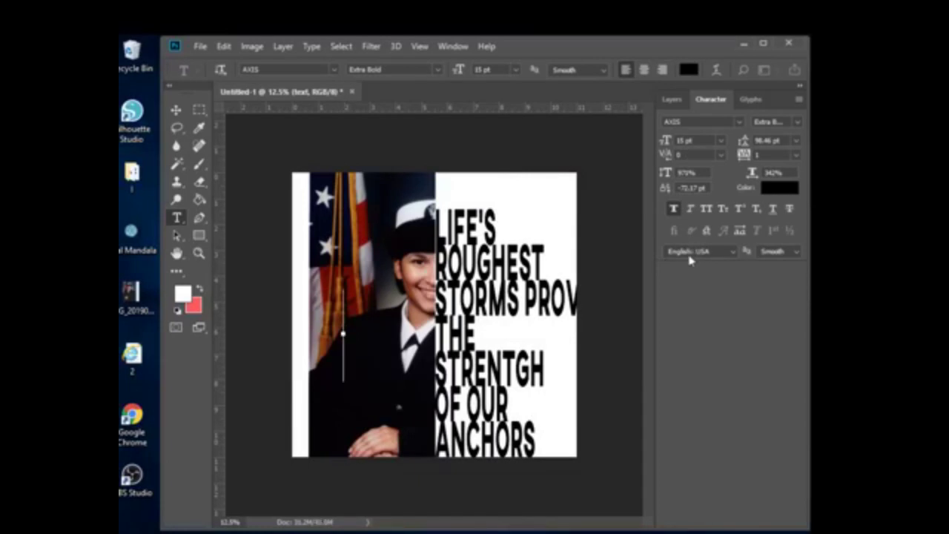
Select all layers and nudge them left together until the photo meets the canvas's left edge
drag(307, 149, 325, 217)
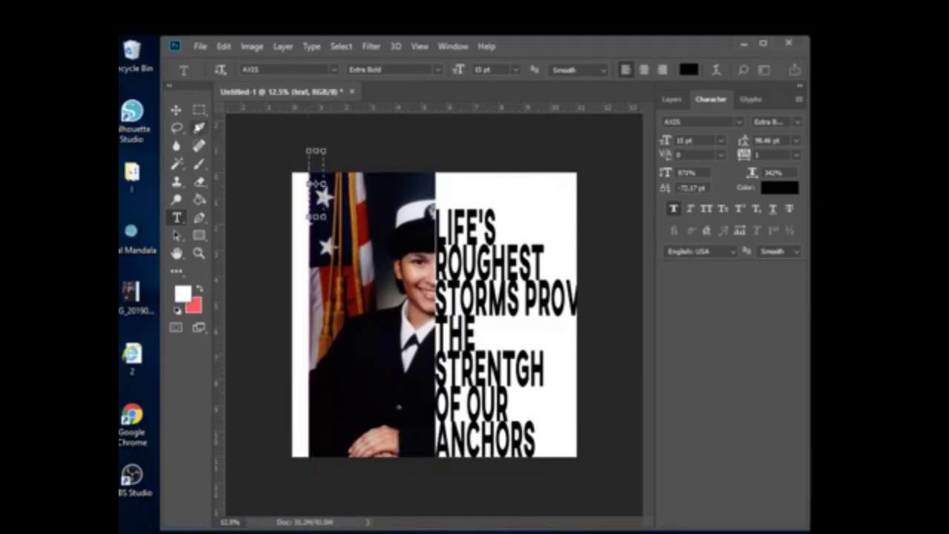
click(176, 110)
drag(307, 144, 615, 490)
key(shift+Left)
key(shift+Left)
key(shift+Left)
key(shift+Left)
key(shift+Left)
key(shift+Left)
key(shift+Left)
key(shift+Left)
key(shift+Left)
key(shift+Left)
key(shift+Left)
key(shift+Left)
key(shift+Left)
key(shift+Left)
key(shift+Left)
key(shift+Left)
key(shift+Left)
key(shift+Left)
key(shift+Left)
key(shift+Left)
key(shift+Left)
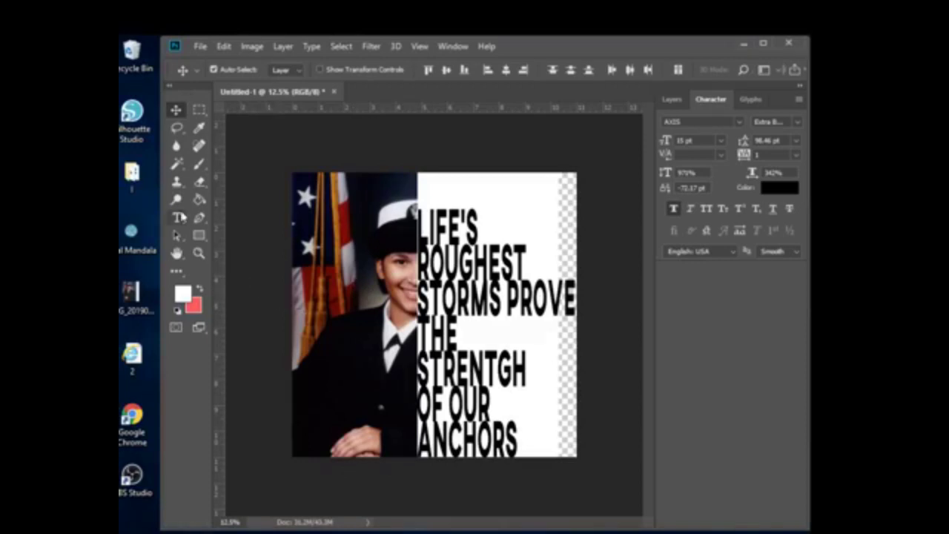
Select all of the quote's text and set its vertical scale to 1000%
click(176, 217)
click(439, 249)
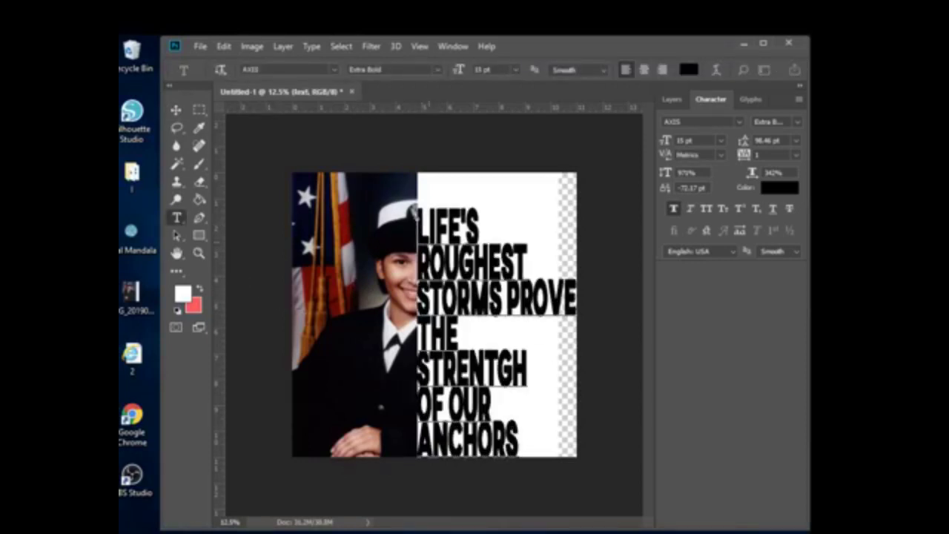
key(ctrl+a)
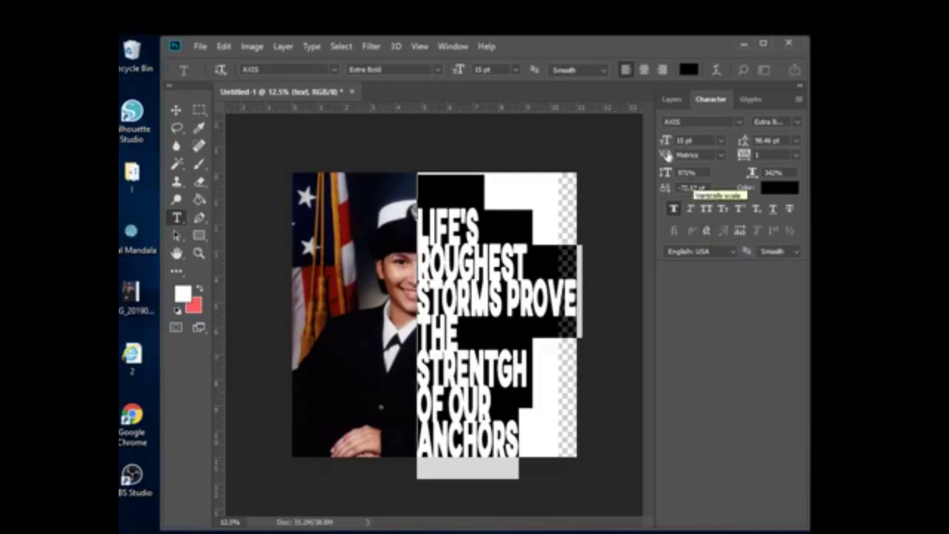
click(682, 173)
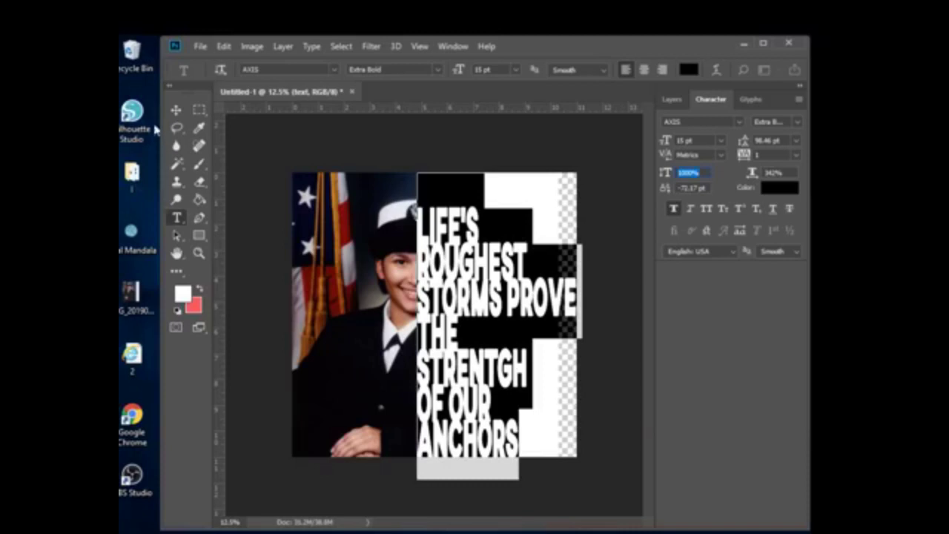
click(176, 112)
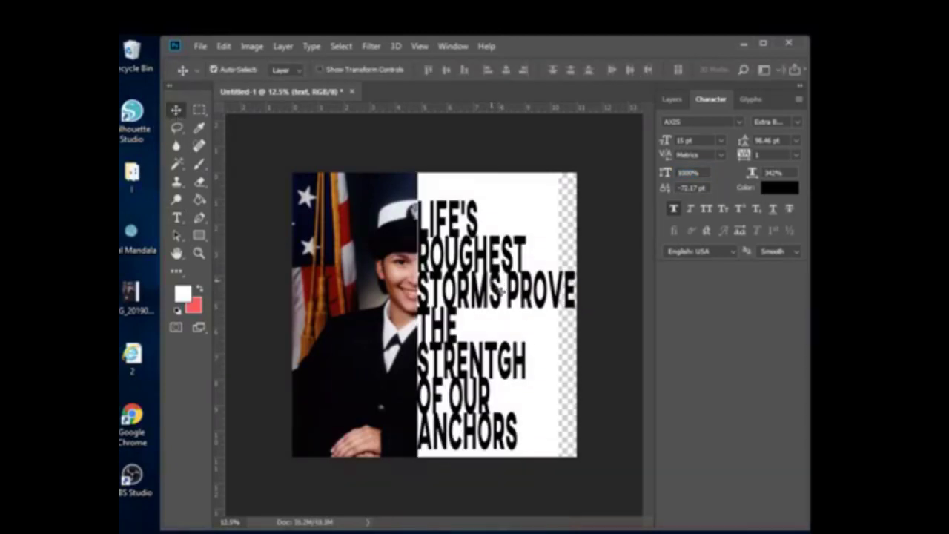
Stretch the quote upward to about 103% of its height and shift it down so its last line reaches the canvas's bottom edge
key(ctrl+t)
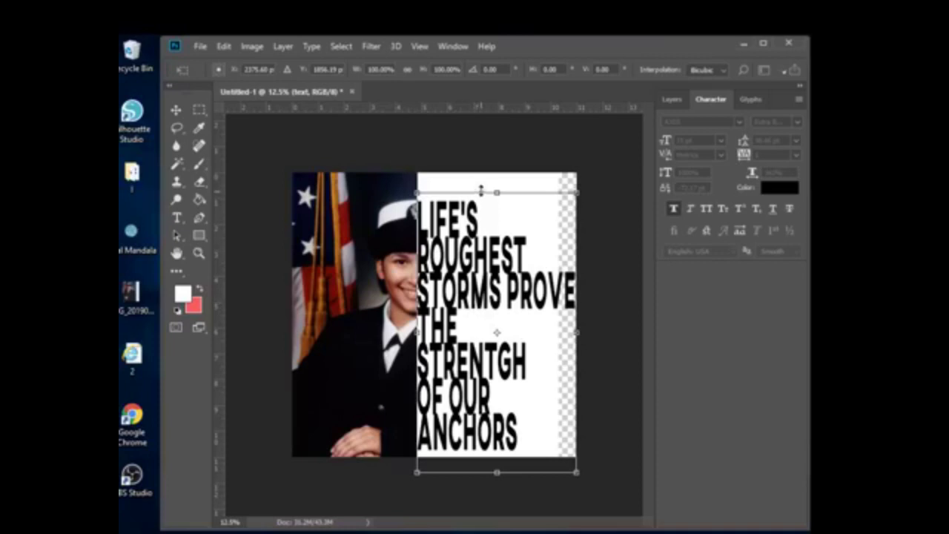
drag(495, 190, 495, 187)
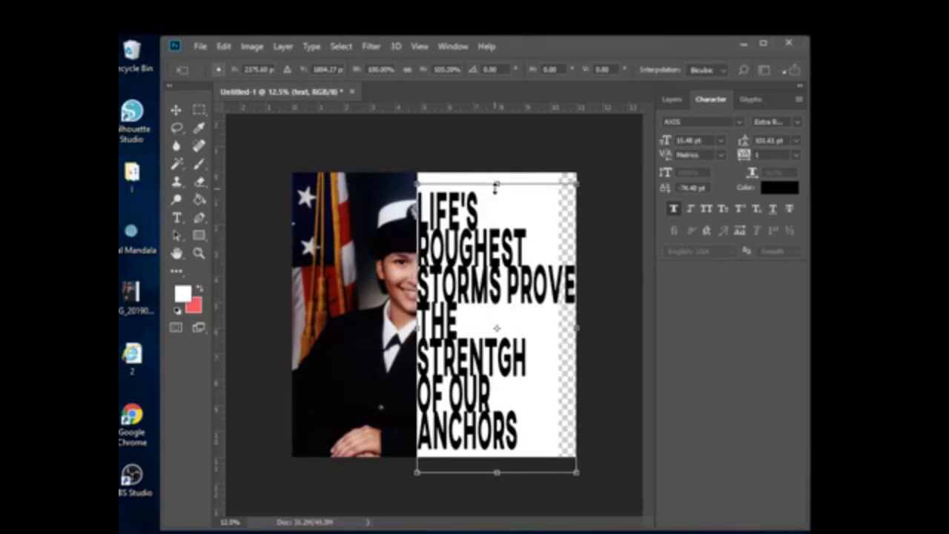
key(Return)
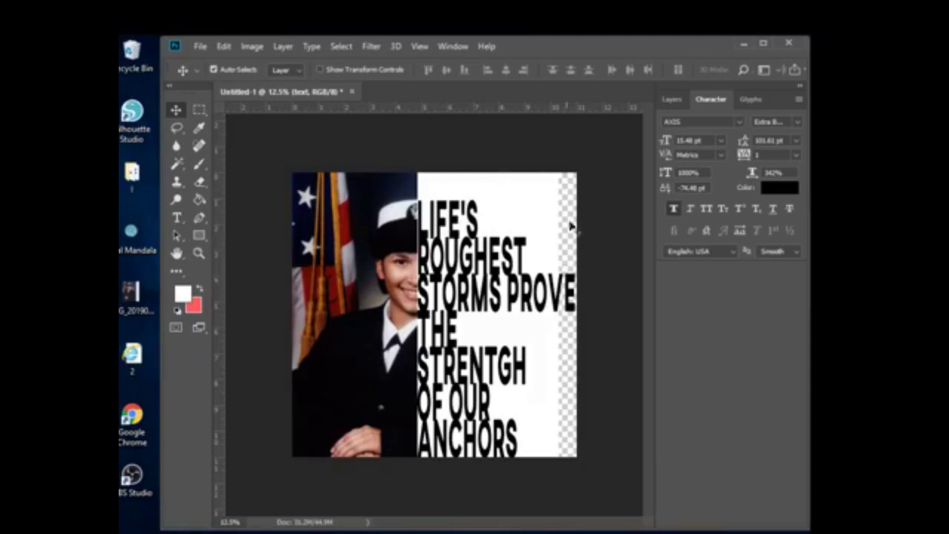
Widen the white box layer outward to the canvas's right edge, covering the transparent strip
click(672, 98)
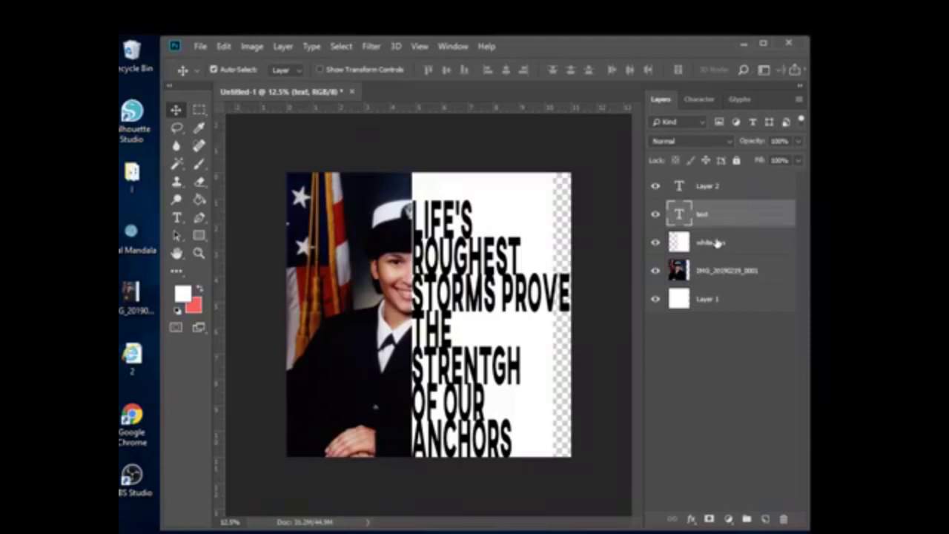
double_click(713, 242)
click(749, 250)
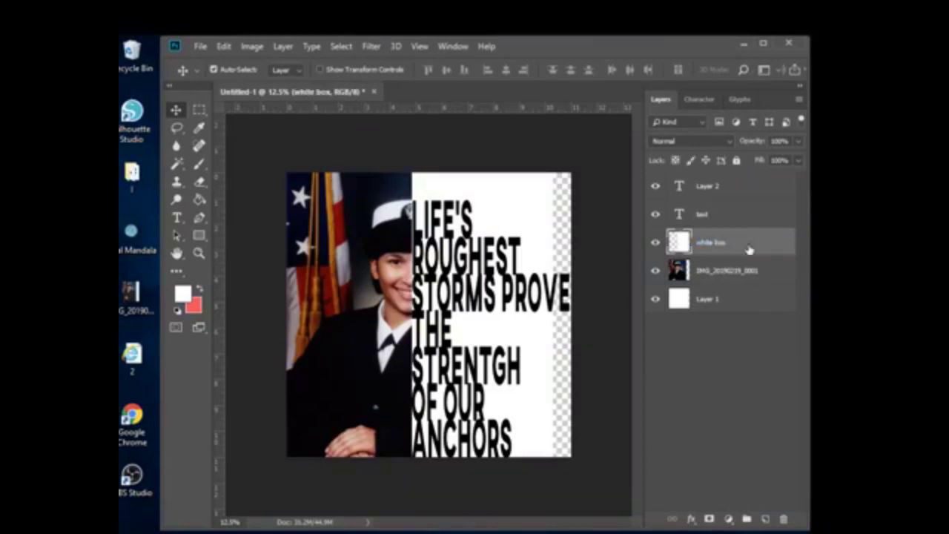
key(ctrl+t)
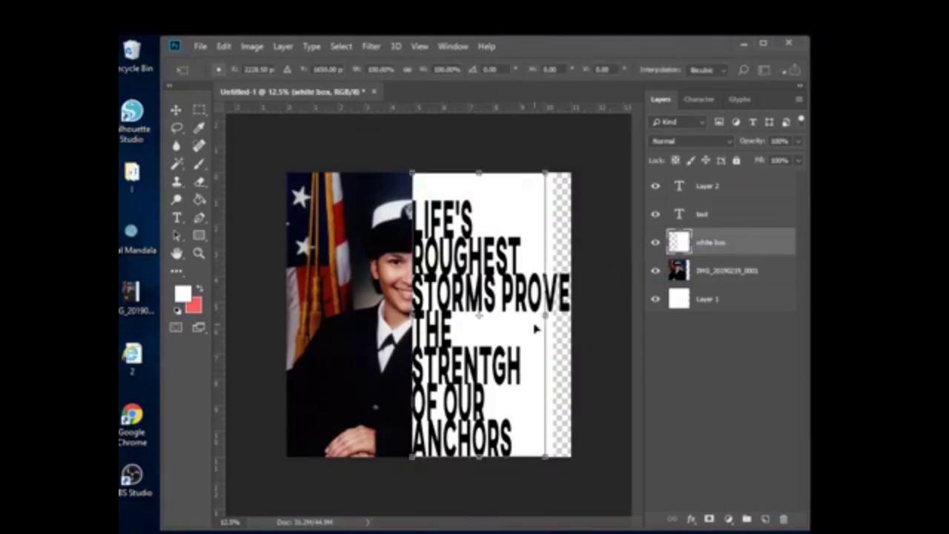
drag(547, 315, 576, 317)
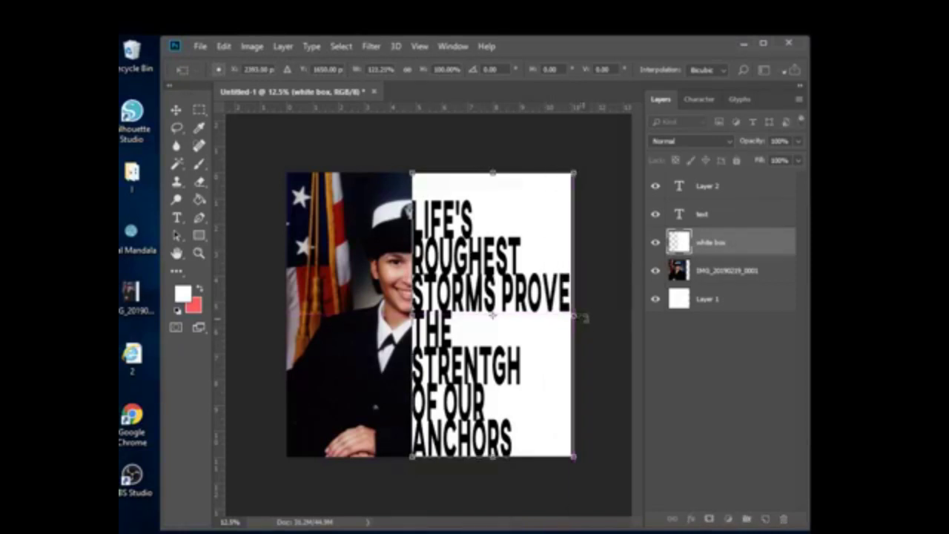
key(Return)
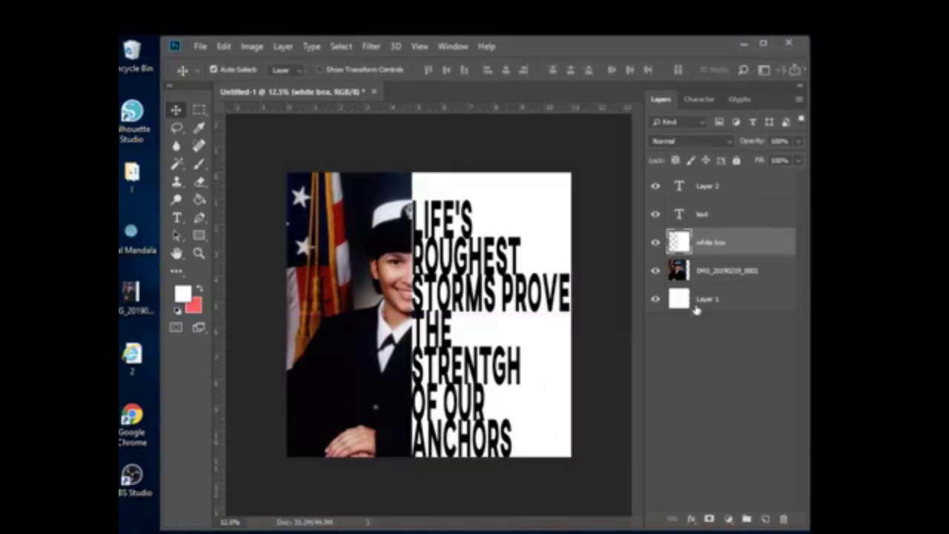
Nudge the text layer slightly left so the quote's first letters touch the edge of the photo
click(725, 212)
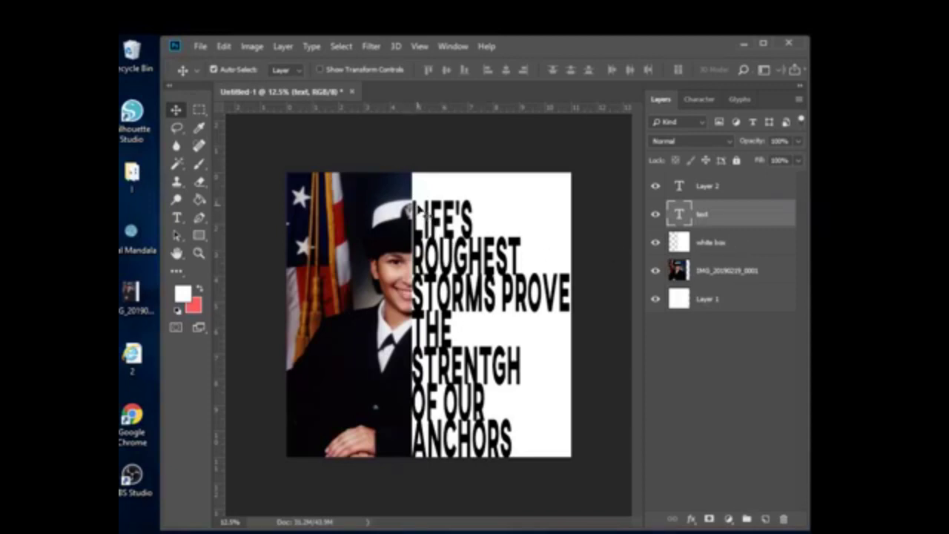
key(ctrl+plus)
key(ctrl+plus)
key(ctrl+plus)
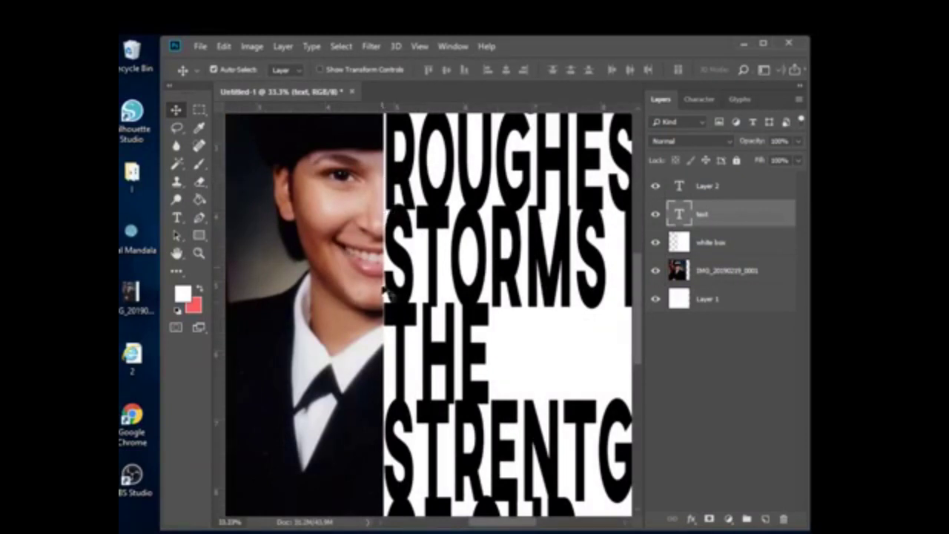
key(alt+Left)
key(alt+Left)
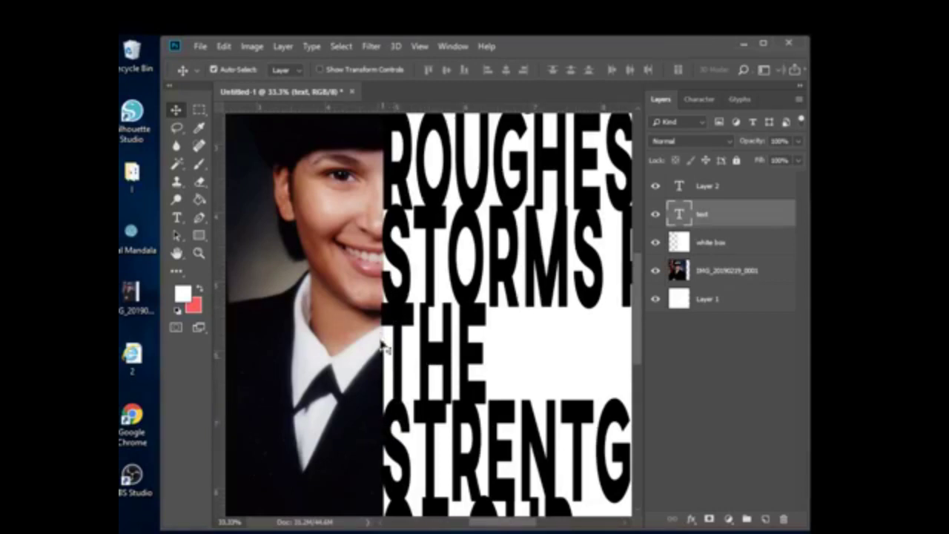
Examine the seam between the photo and the quote along all lines, both close up and at full view
scroll(433, 235, up, 2)
scroll(445, 237, up, 5)
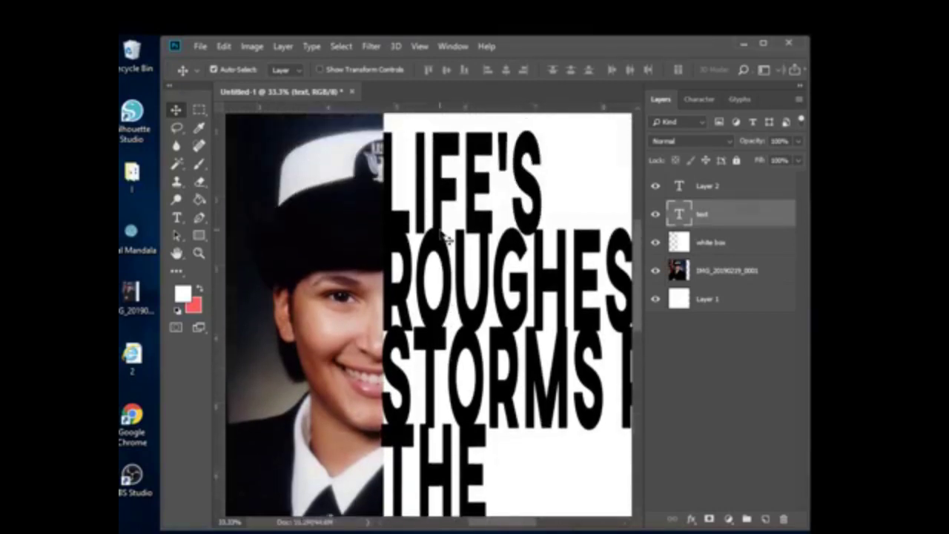
scroll(439, 235, down, 3)
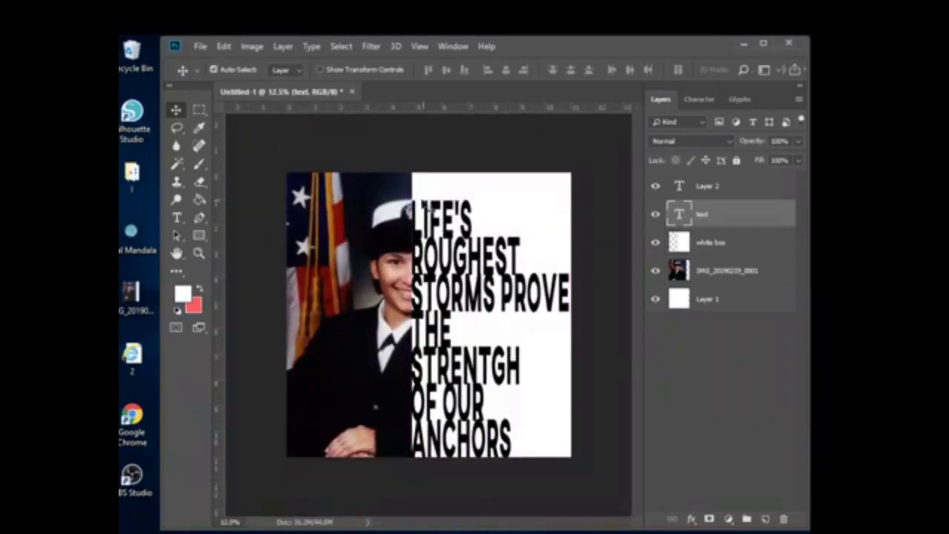
scroll(486, 371, up, 3)
scroll(486, 370, up, 1)
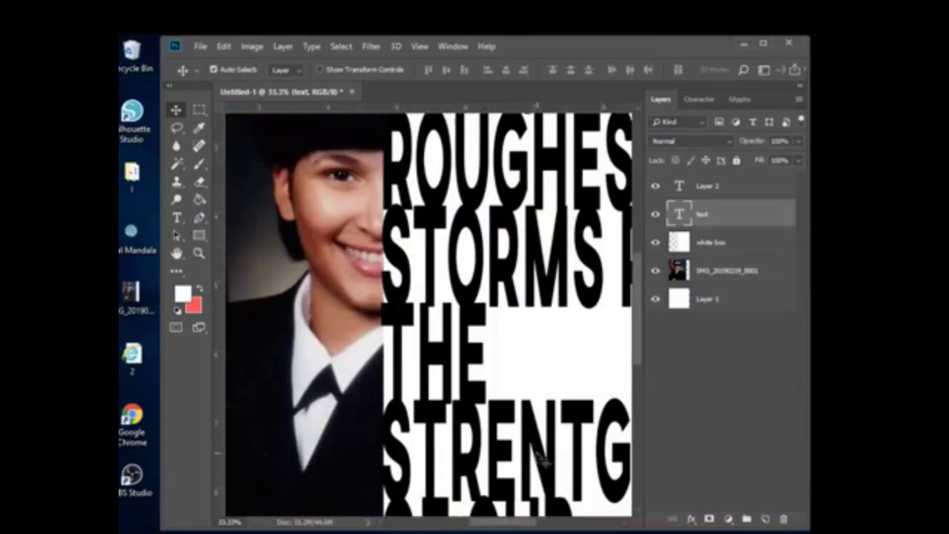
scroll(529, 452, down, 3)
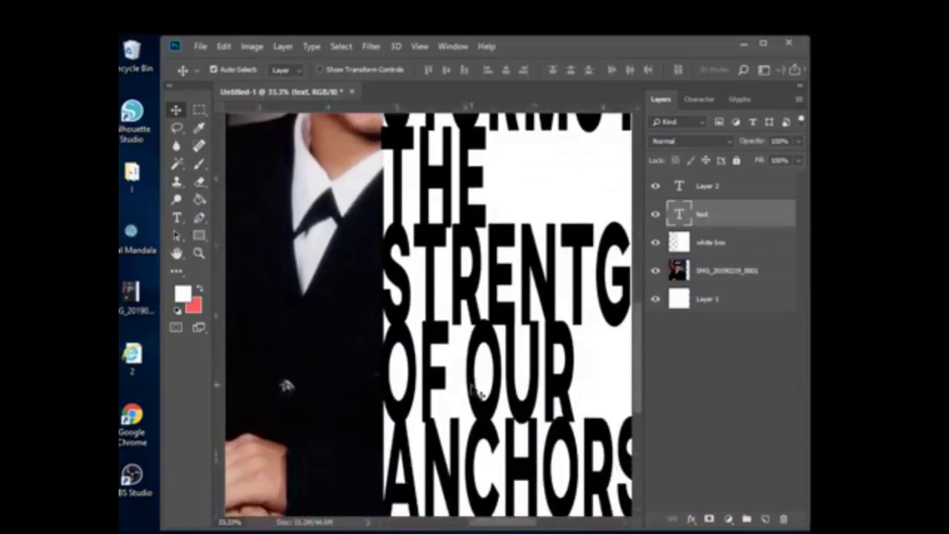
scroll(478, 390, down, 1)
scroll(486, 389, up, 5)
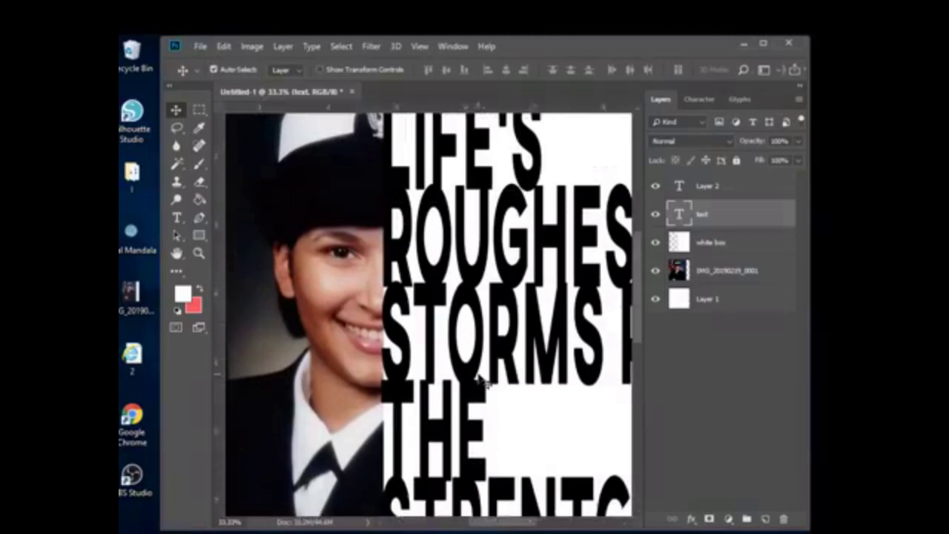
scroll(485, 380, up, 2)
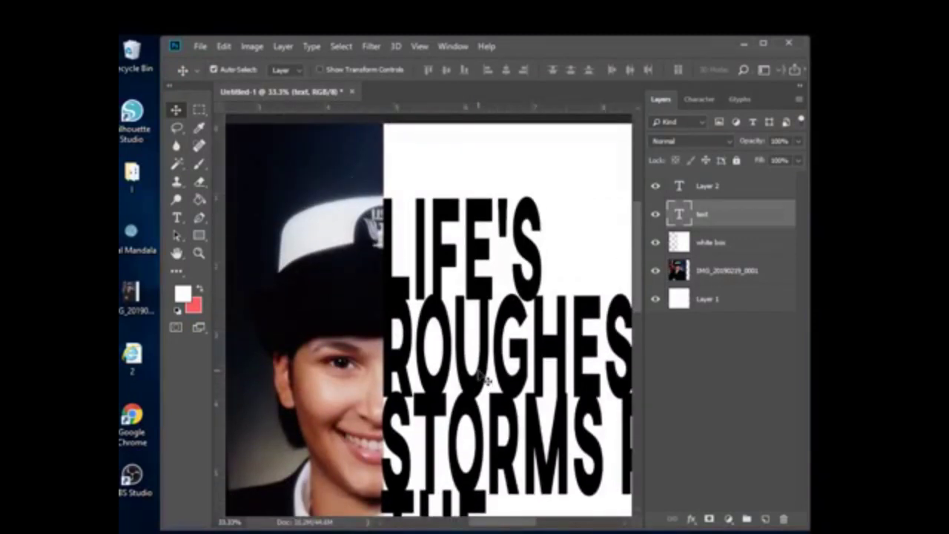
scroll(486, 380, down, 3)
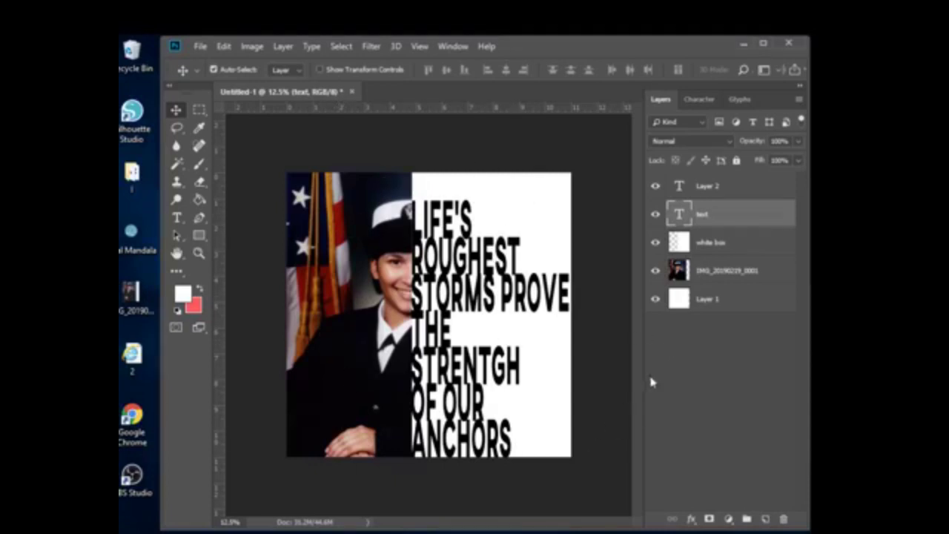
right_click(739, 213)
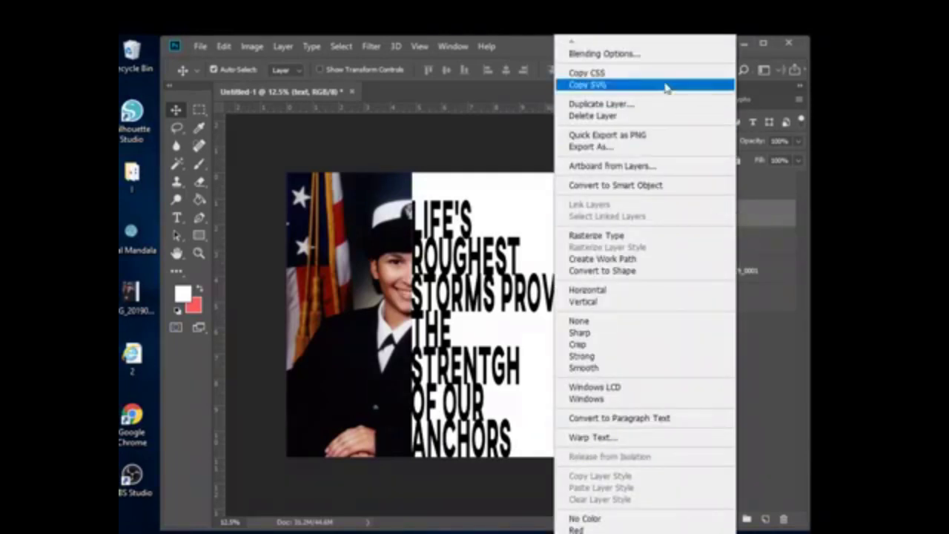
click(764, 445)
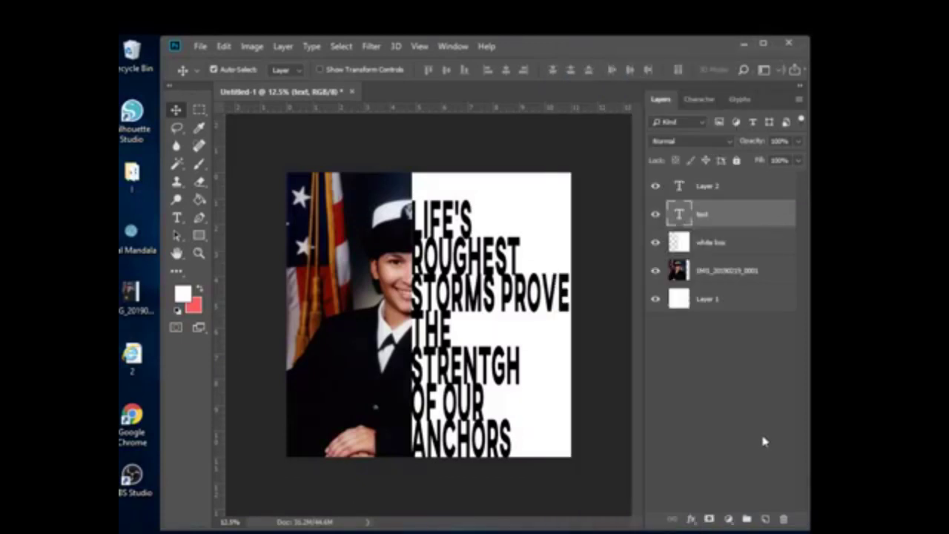
Cut the quote's letter shapes out of the white box layer, hide the text layer and clear the selection
right_click(677, 214)
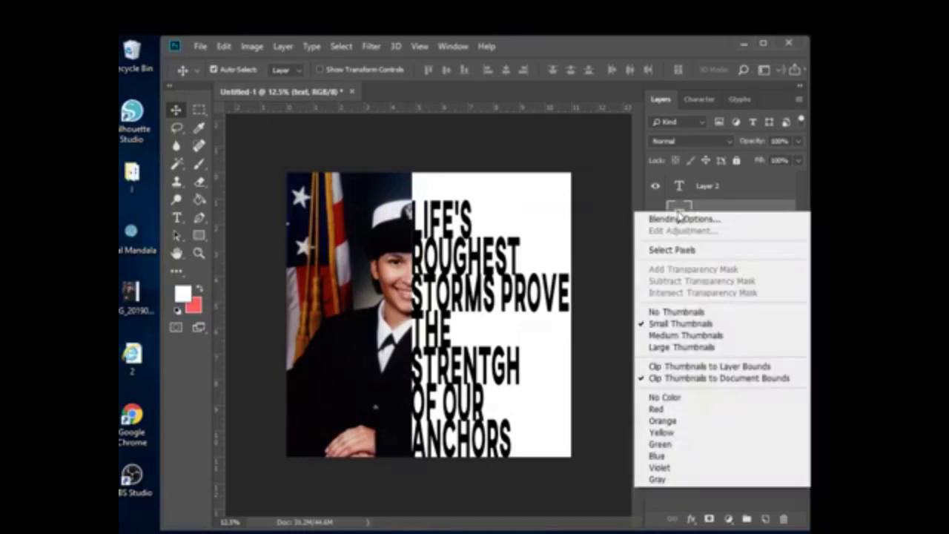
click(677, 252)
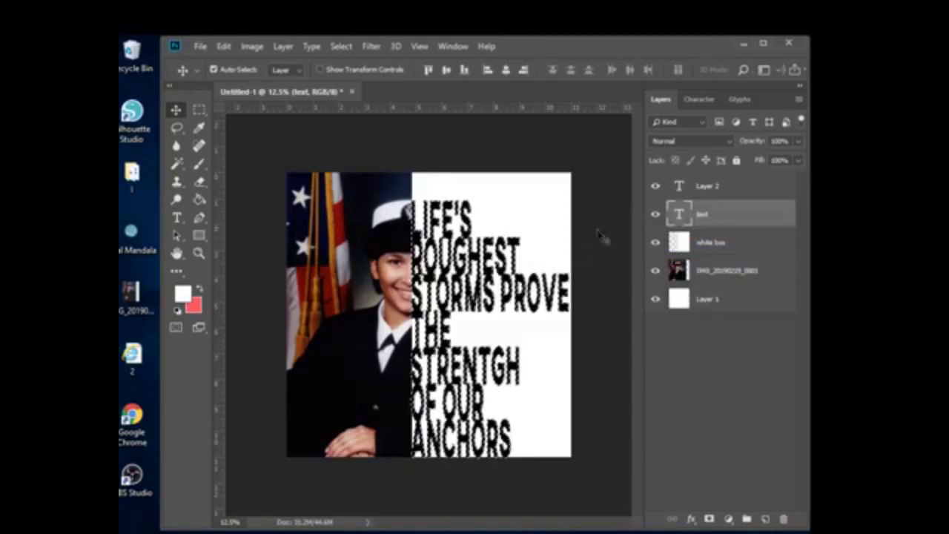
click(735, 244)
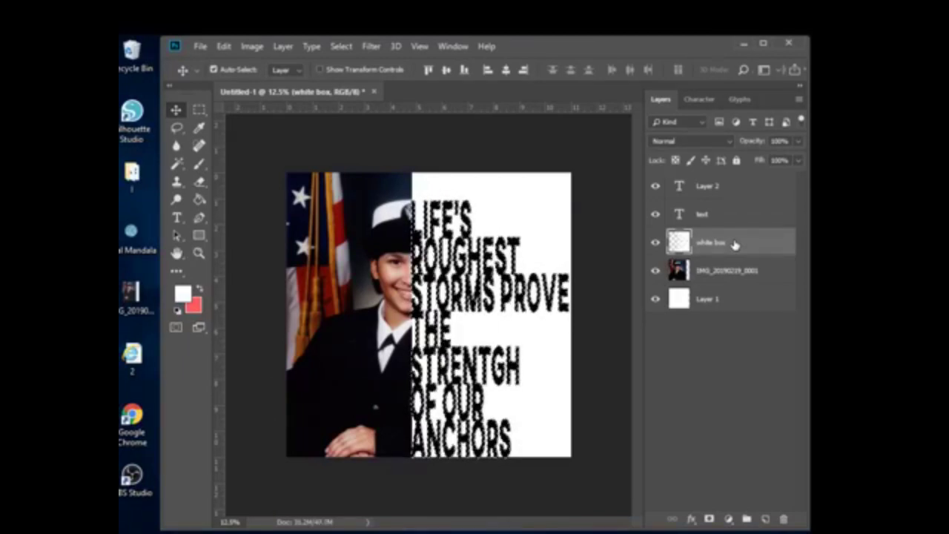
click(656, 215)
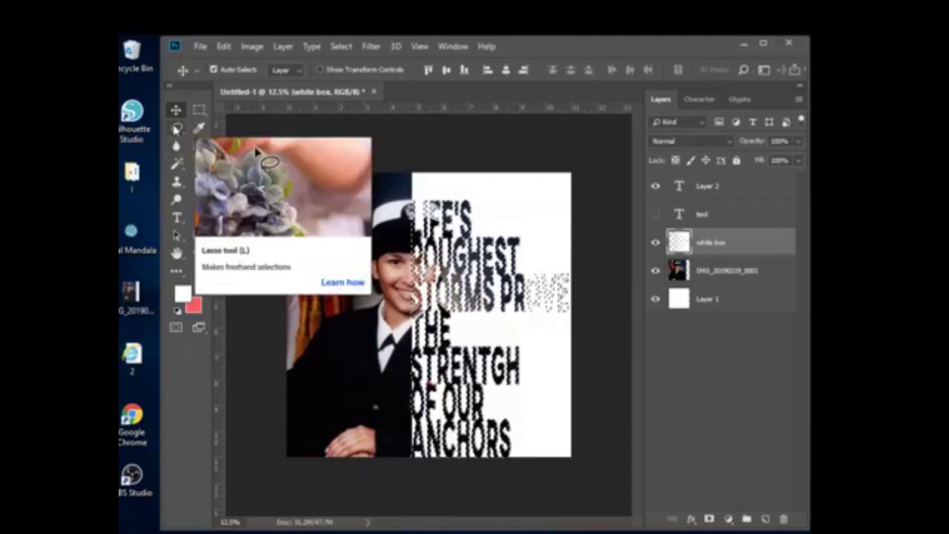
click(177, 129)
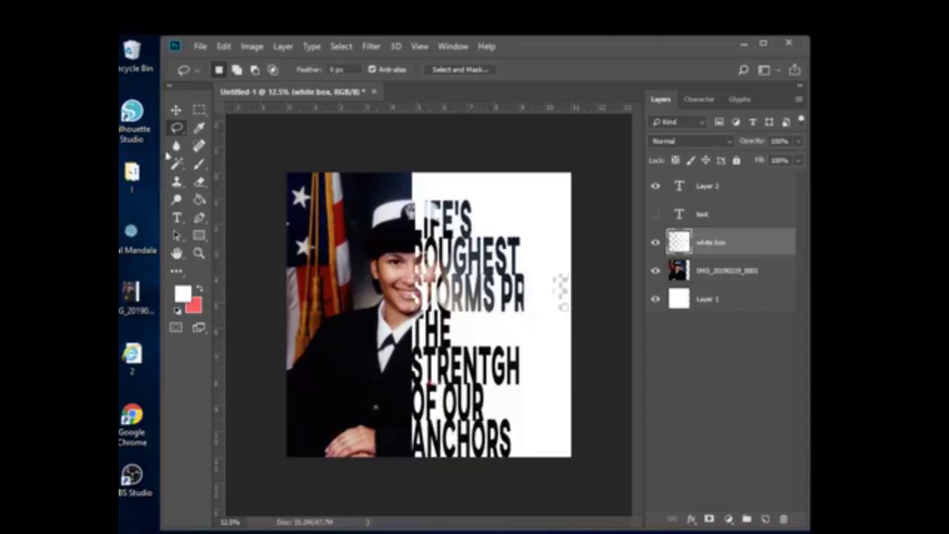
click(177, 110)
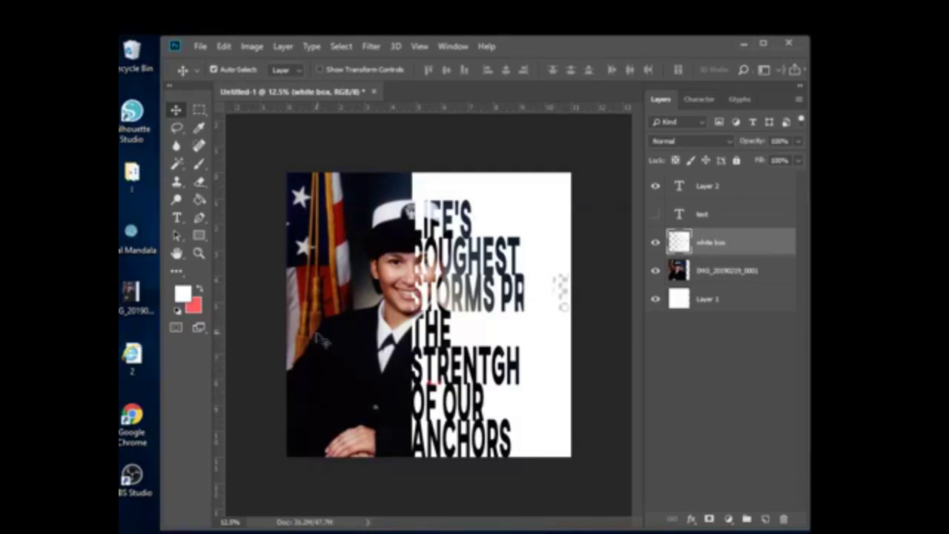
Make Layer 1 the active layer and set the foreground colour to black (000000)
click(326, 310)
mouse_move(324, 310)
mouse_down()
mouse_move(368, 307)
mouse_move(317, 304)
mouse_up()
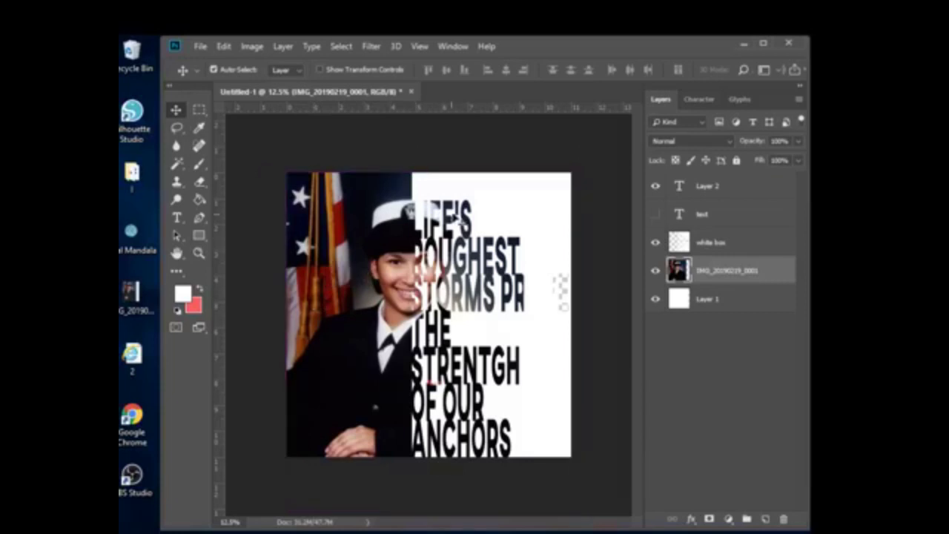
click(734, 306)
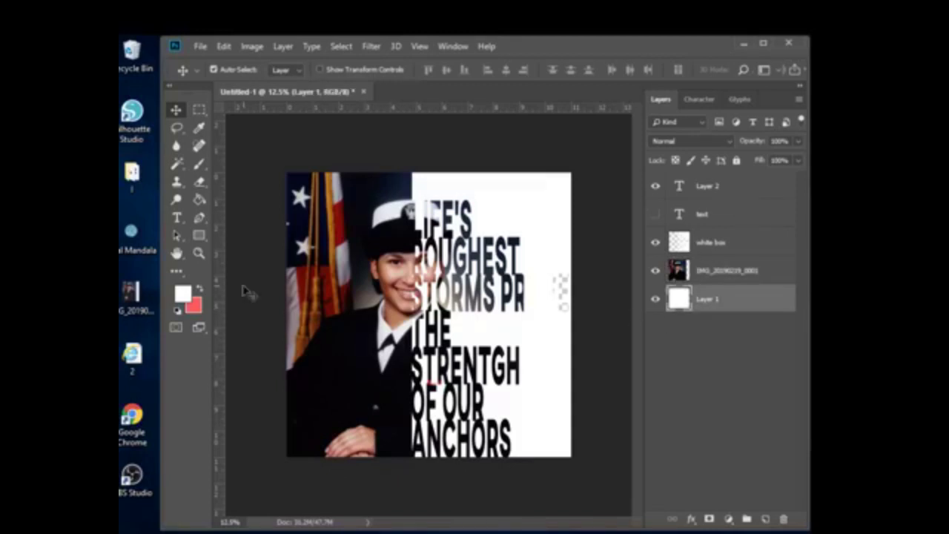
click(181, 293)
text(000000)
click(753, 165)
Try to fill Layer 1 with black behind the missing letters of the word PROVE
click(202, 202)
click(562, 293)
click(561, 299)
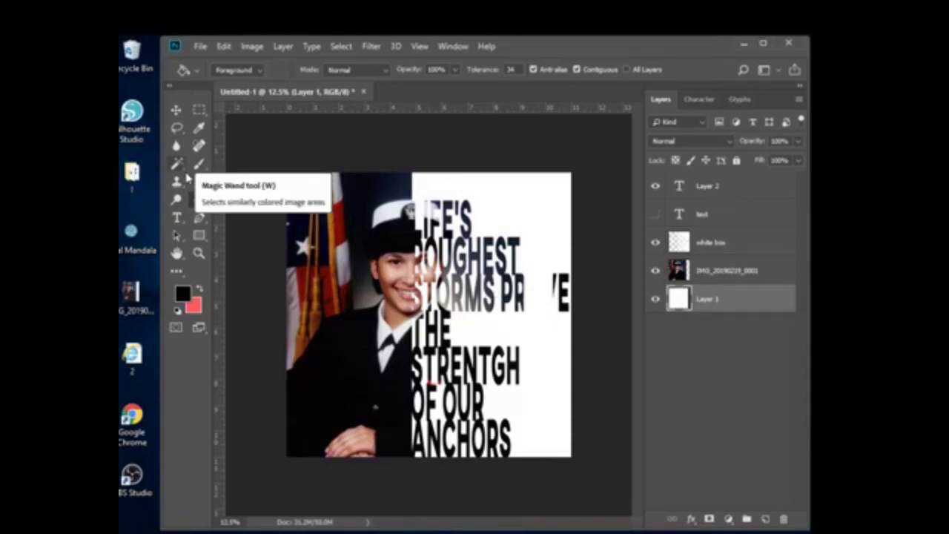
click(556, 341)
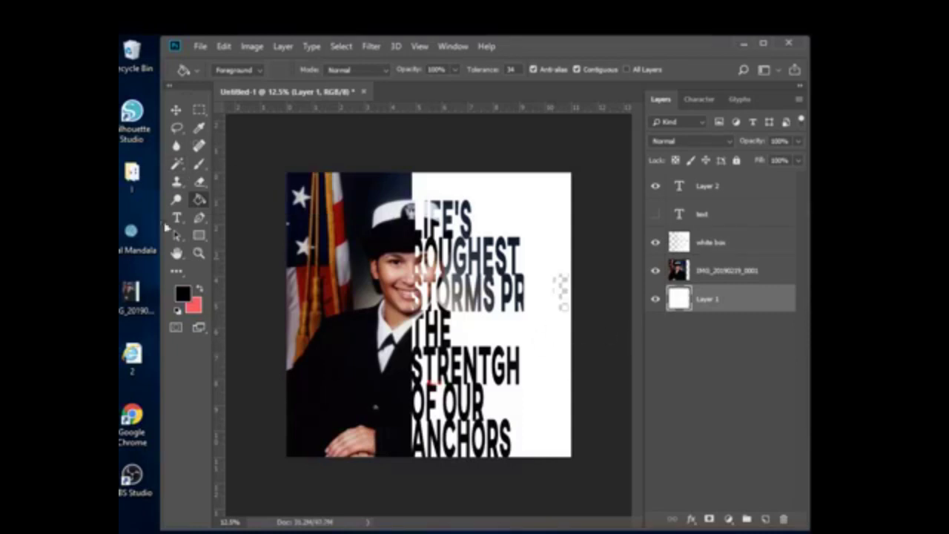
Narrow the white box layer from its outer edge until the whole word PROVE lies over the photo
click(176, 110)
click(475, 285)
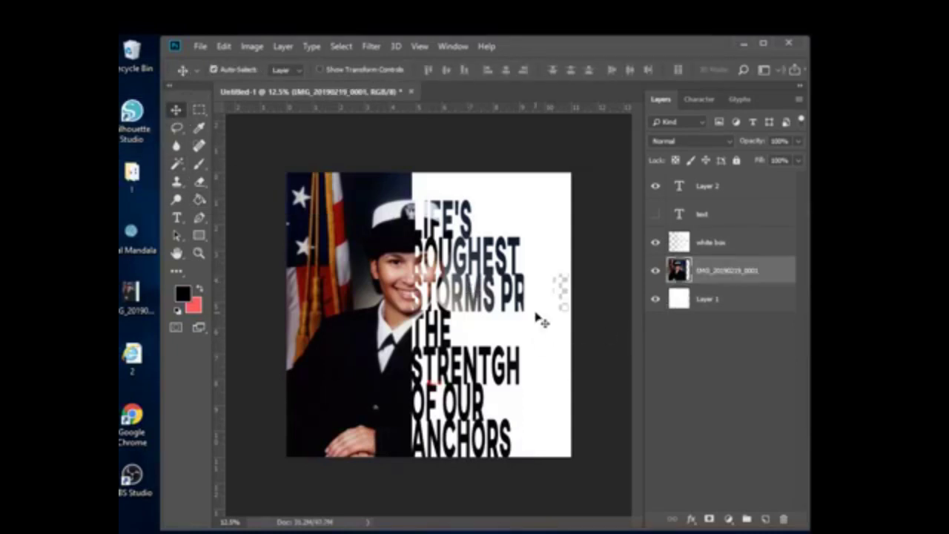
click(743, 240)
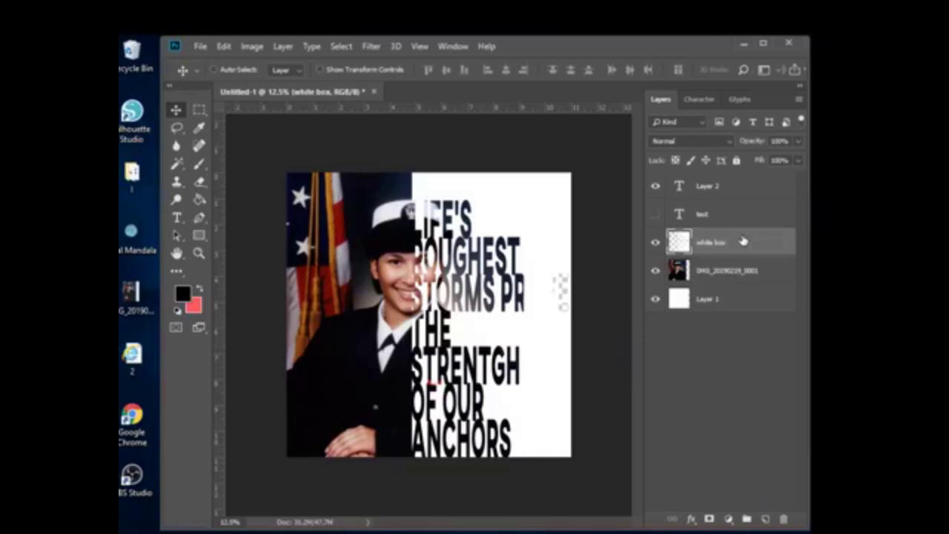
key(ctrl+t)
drag(570, 314, 526, 315)
key(Return)
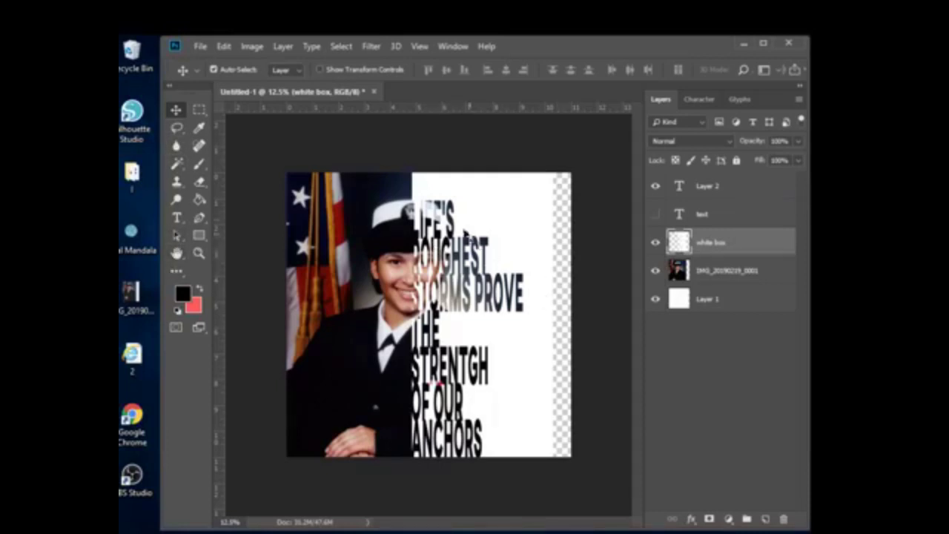
Shift the narrowed white box layer slightly left over the portrait
click(432, 267)
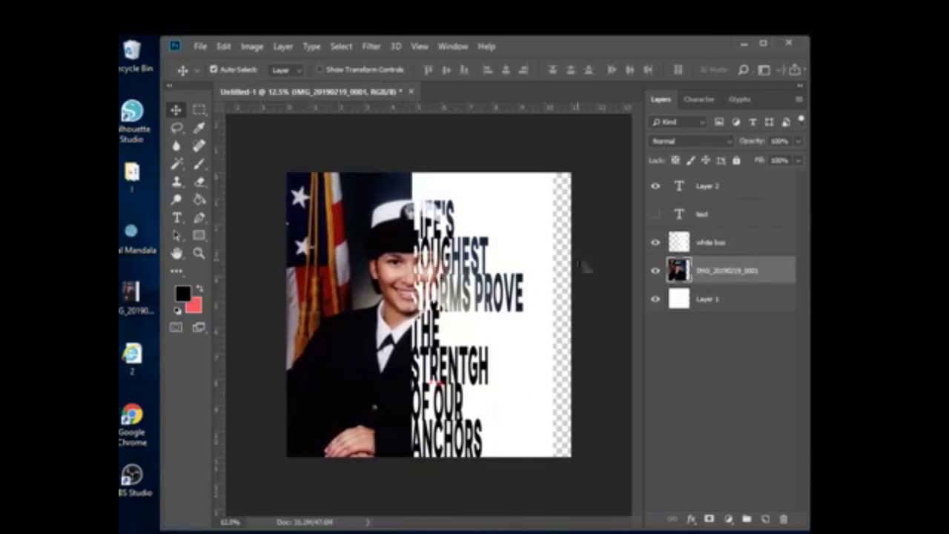
click(510, 235)
drag(509, 234, 506, 243)
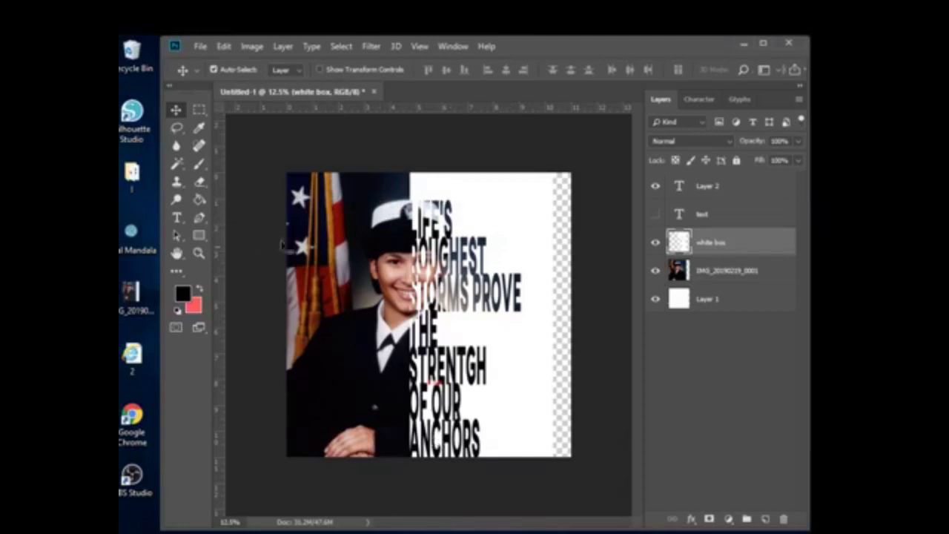
Crop the canvas to about 9 x 10 in, trimming the transparent strip and the space above and beside the quote
key(c)
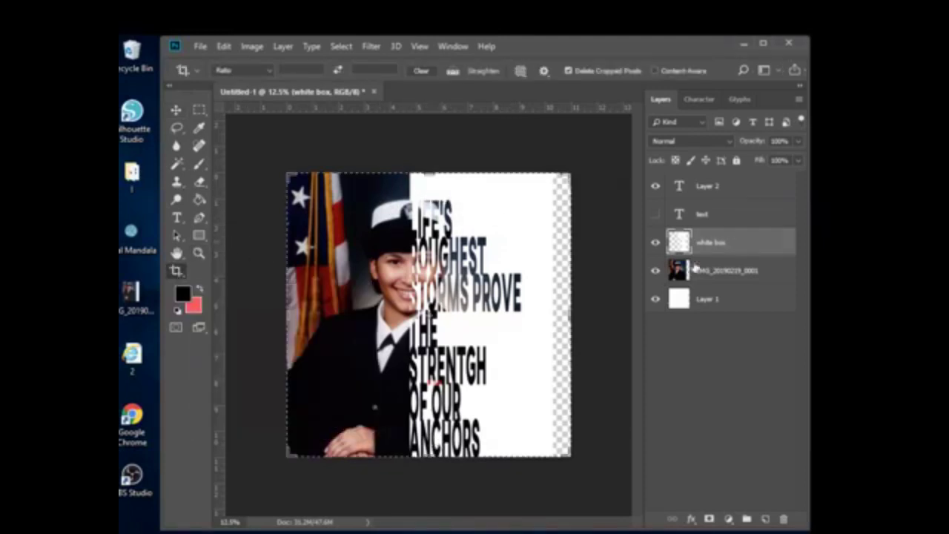
drag(573, 317, 546, 314)
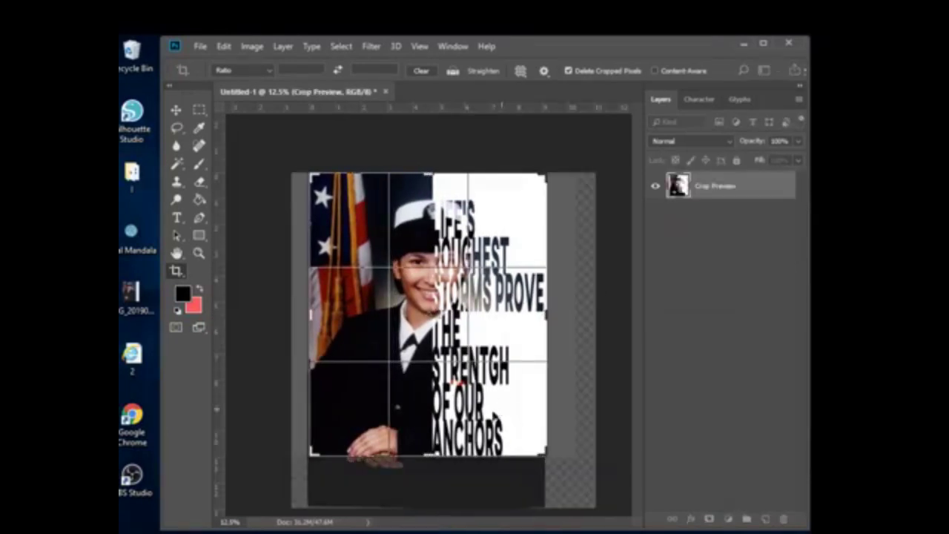
drag(430, 173, 428, 189)
mouse_move(309, 317)
mouse_down()
mouse_move(311, 304)
mouse_move(310, 317)
mouse_up()
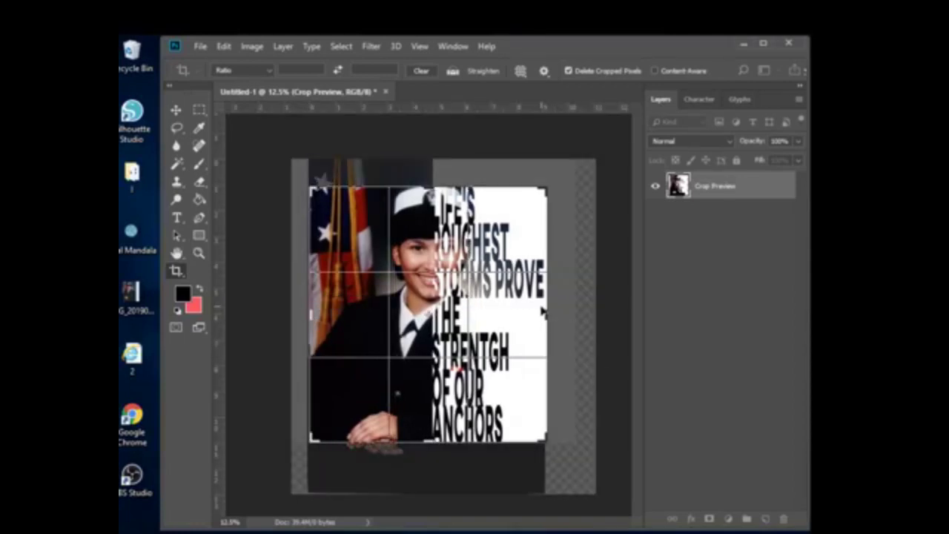
drag(544, 311, 545, 316)
key(ctrl+r)
key(Return)
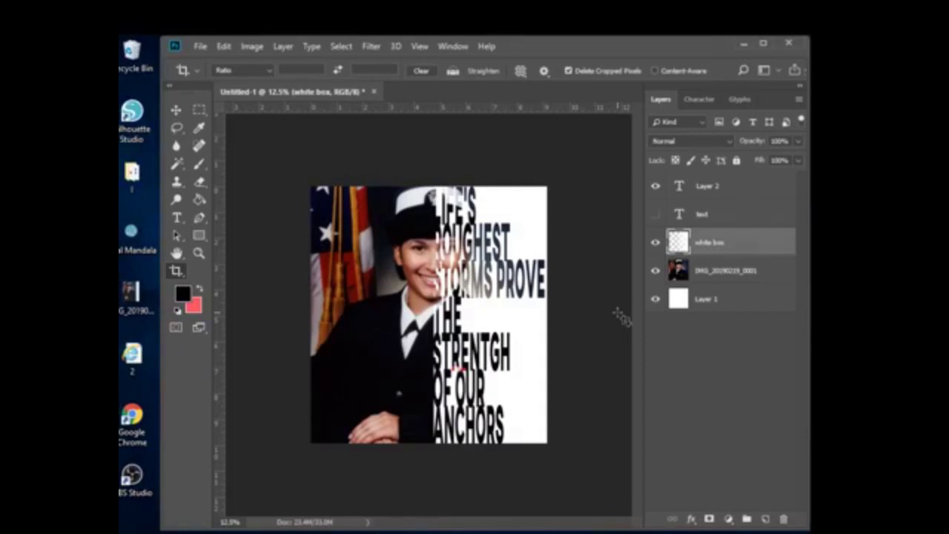
Hide the portrait photo layer and move Layer 2 directly beneath the white box layer
click(178, 110)
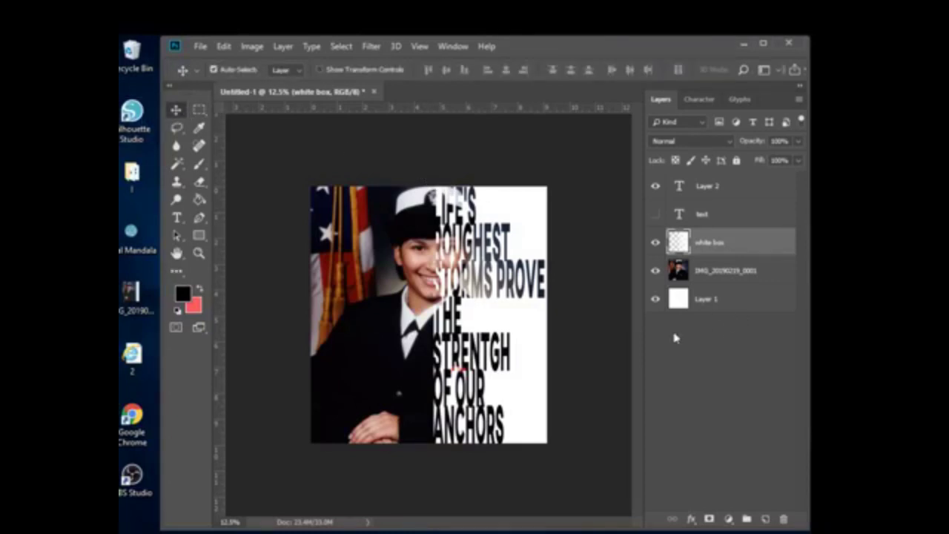
click(655, 271)
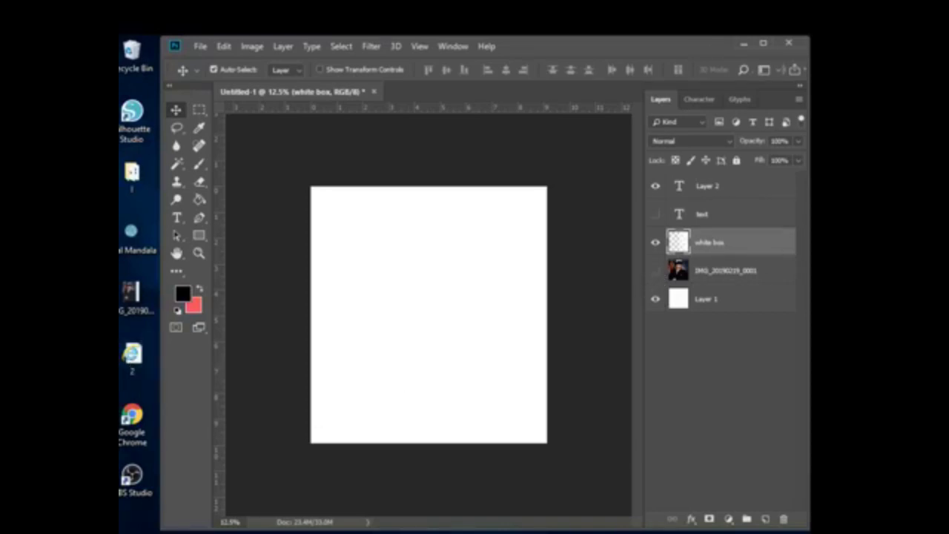
drag(727, 183, 727, 255)
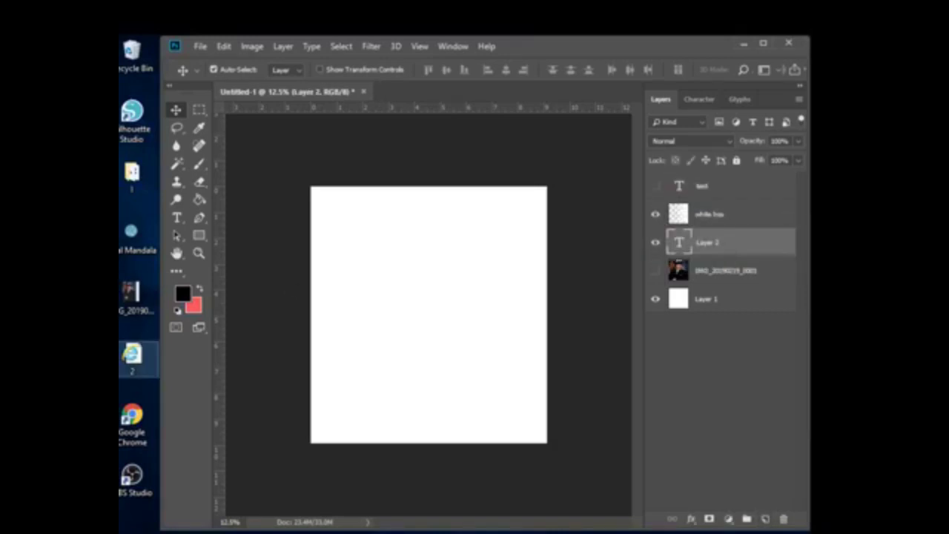
Place the desktop image 2 beneath the white box layer, enlarged to about 126% and reaching the canvas's lower edge
drag(132, 359, 435, 316)
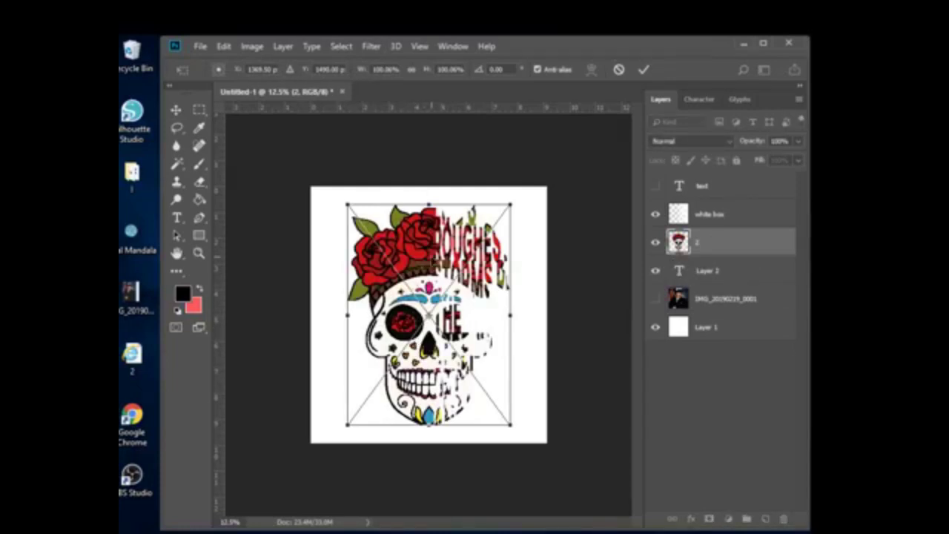
drag(348, 203, 305, 147)
drag(383, 300, 409, 317)
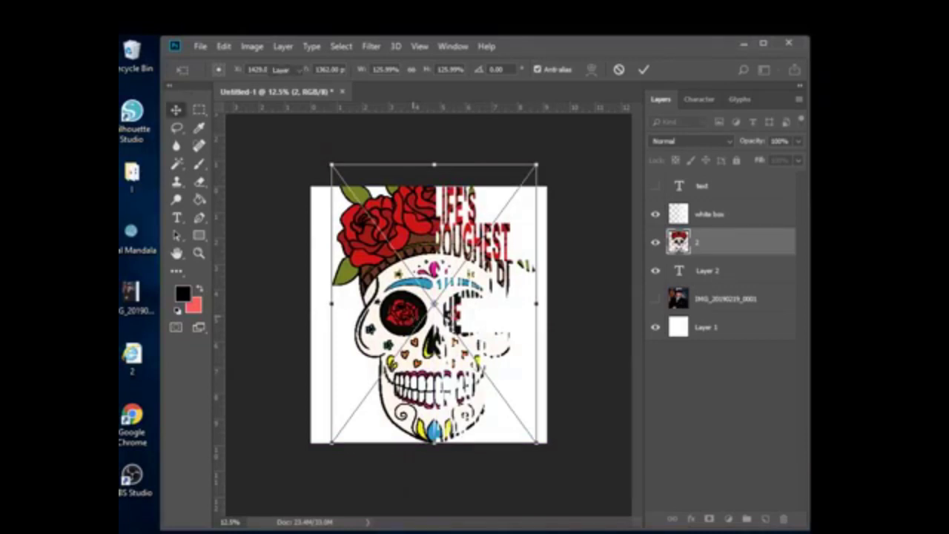
key(Return)
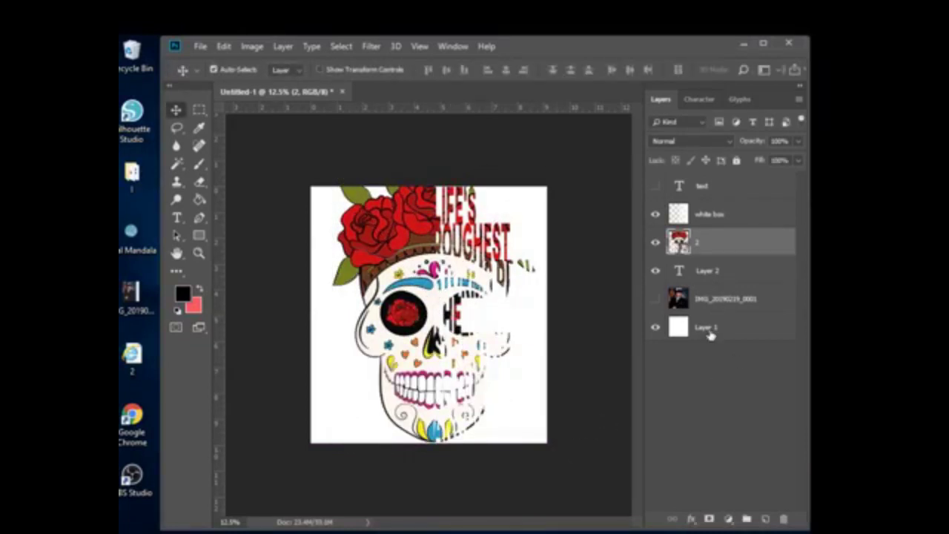
Fill Layer 1 with black as the background behind the skull
click(735, 328)
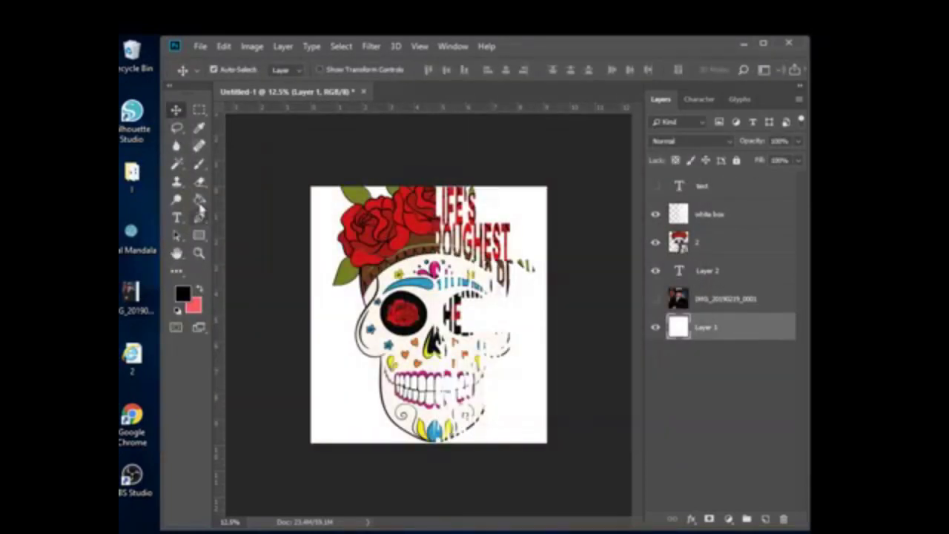
click(198, 200)
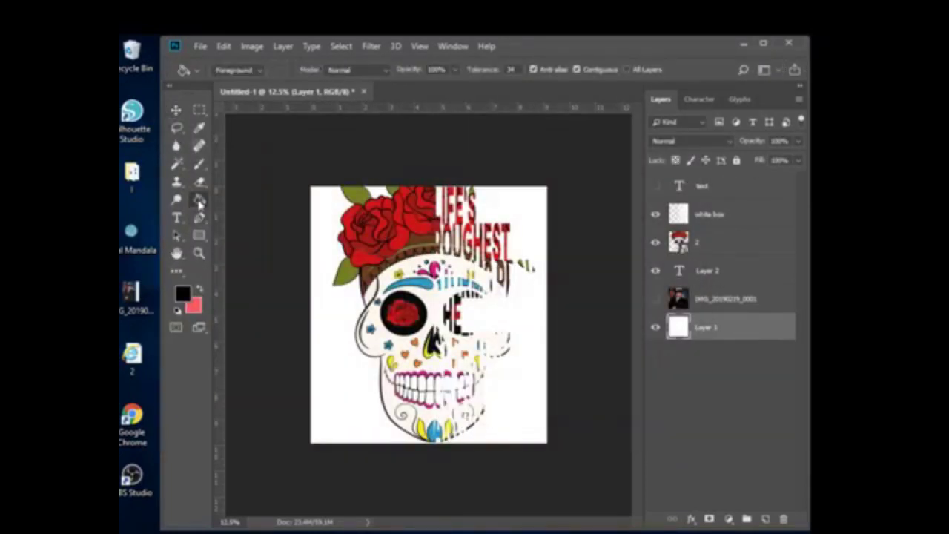
click(347, 377)
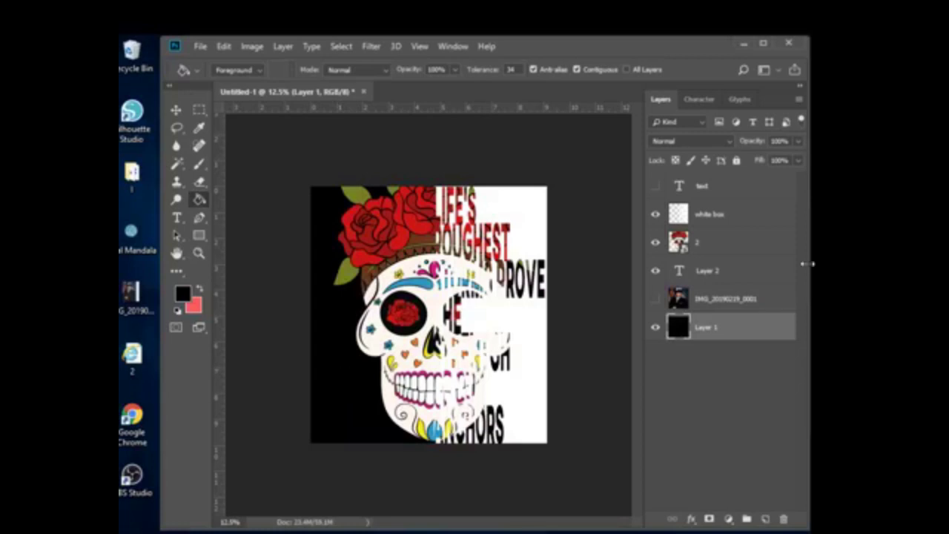
Try to fill the white box layer around the cut-out letters with black
click(726, 222)
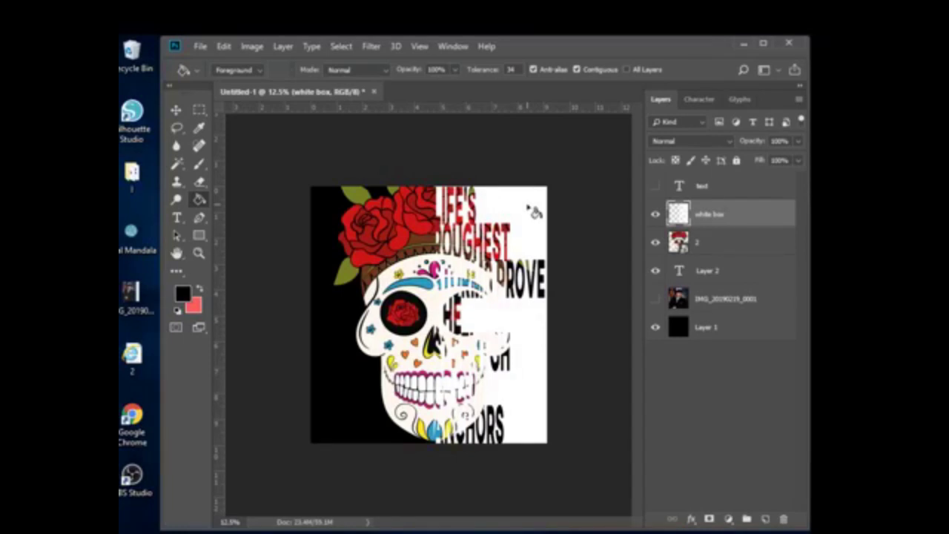
click(531, 211)
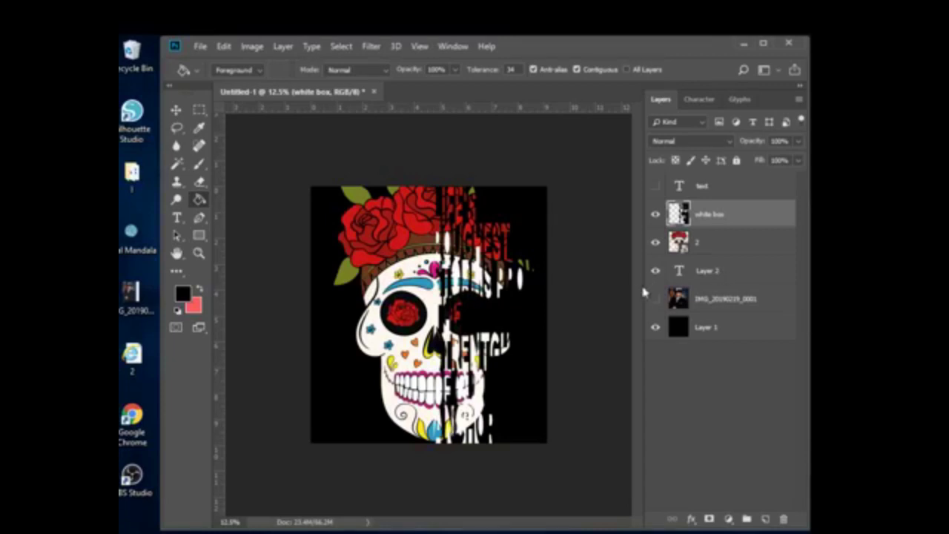
key(ctrl+z)
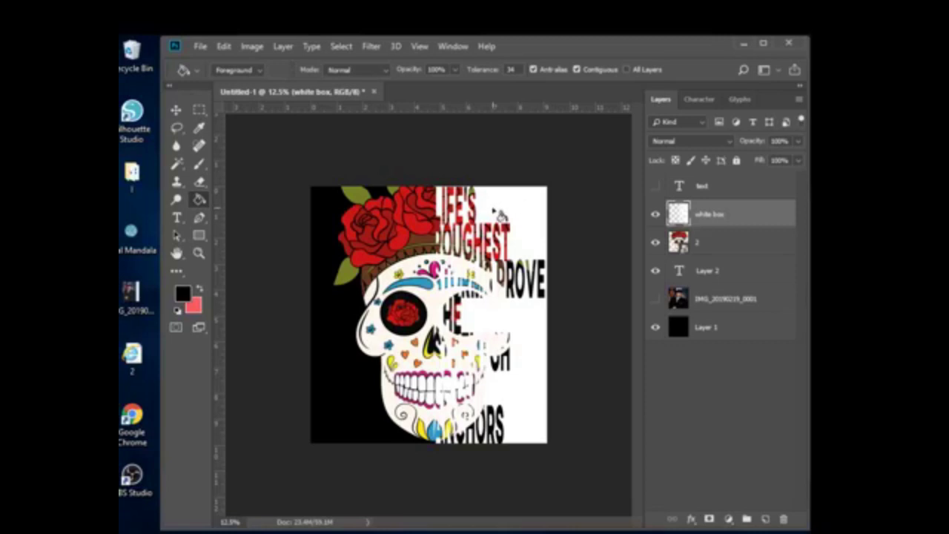
click(503, 213)
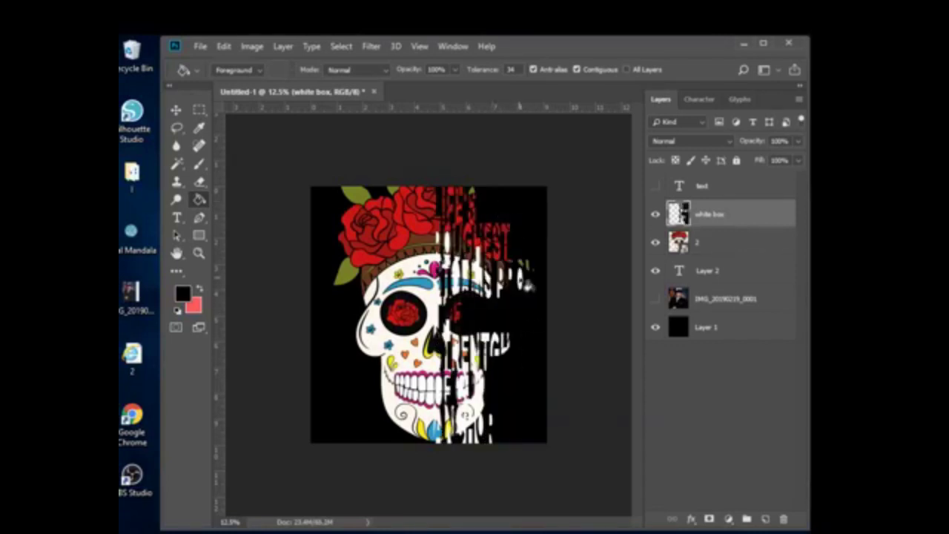
key(ctrl+z)
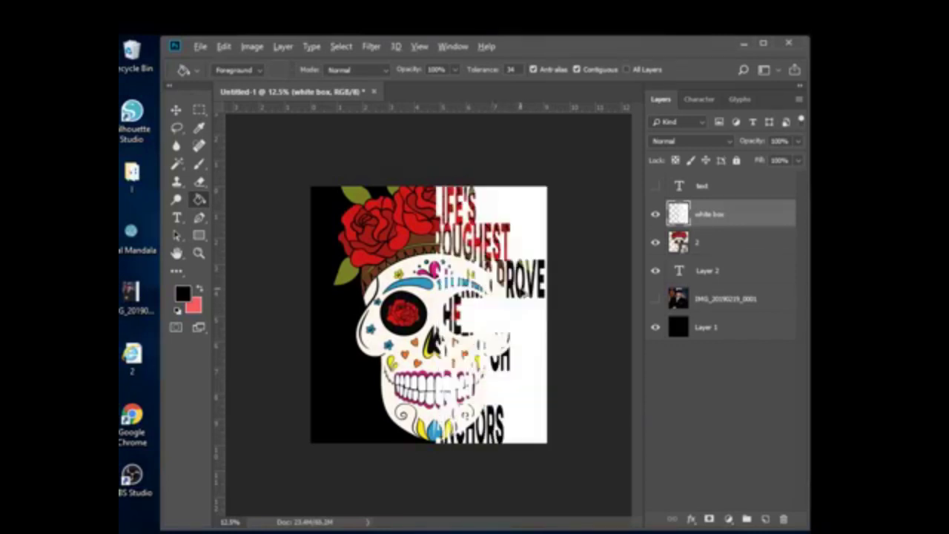
Hide the white box layer and fill the right half of the canvas with black on new Layer 3
click(657, 215)
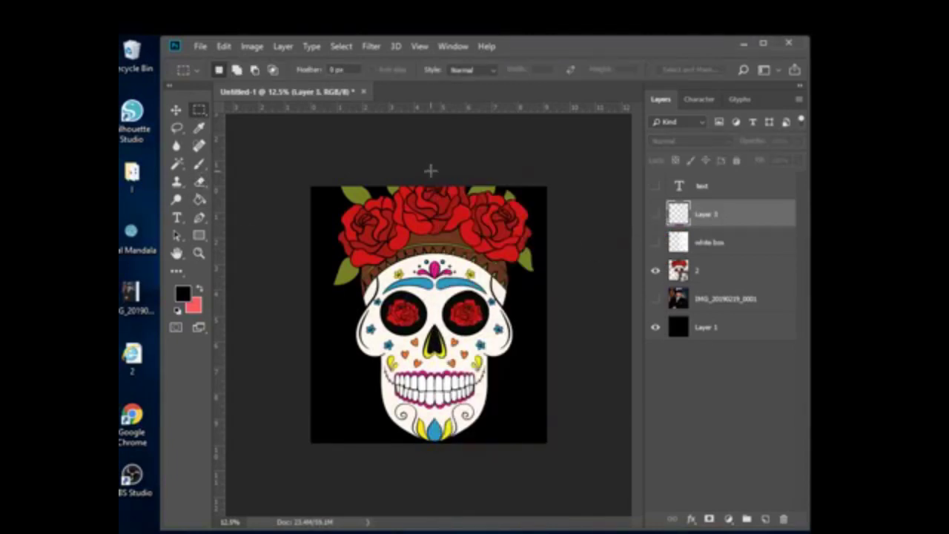
drag(435, 208, 564, 485)
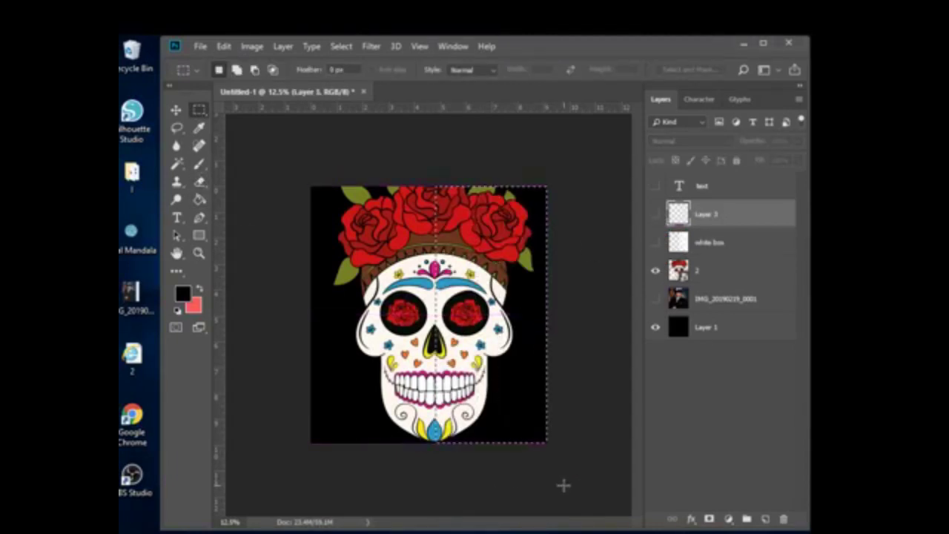
click(199, 199)
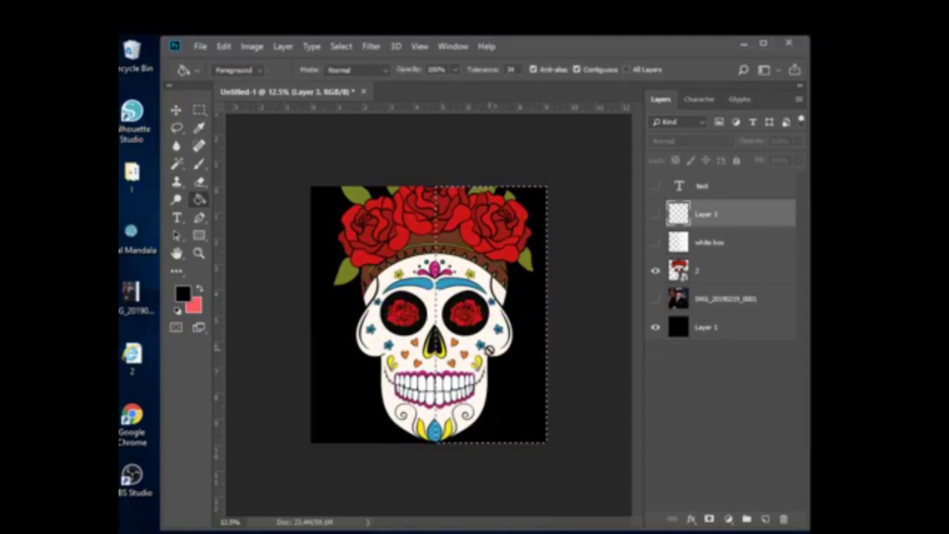
click(467, 325)
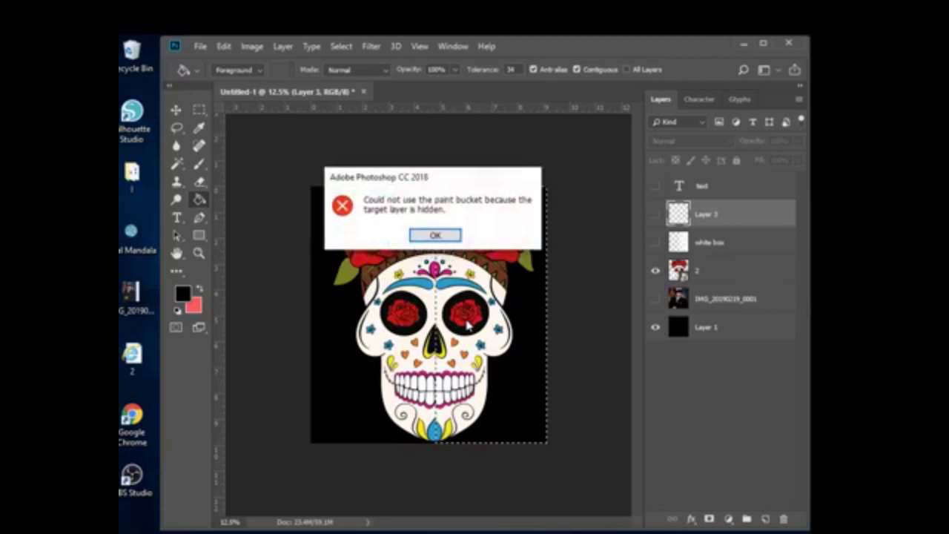
click(436, 236)
click(654, 214)
click(523, 315)
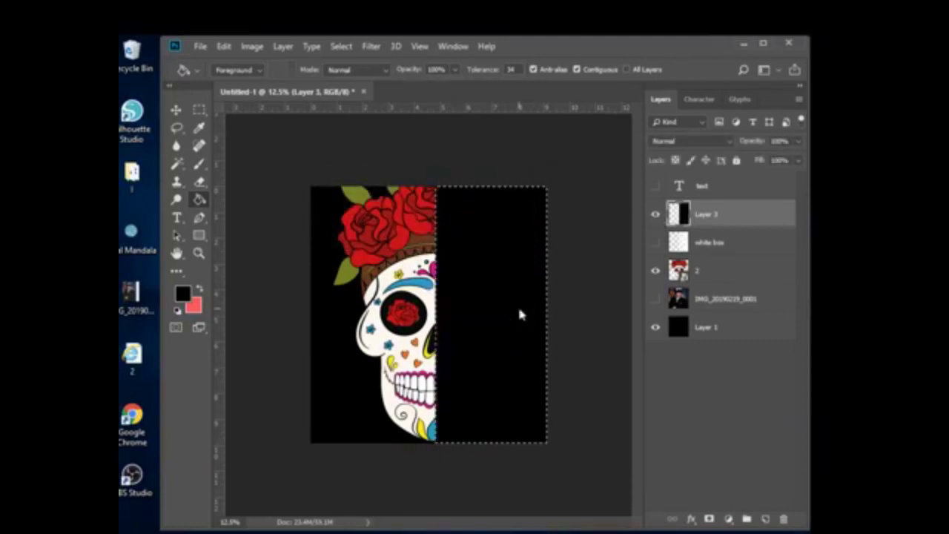
Cut the quote's letter shapes out of Layer 3's black box using the text layer's pixels, leaving the text layer hidden and nothing selected
click(176, 110)
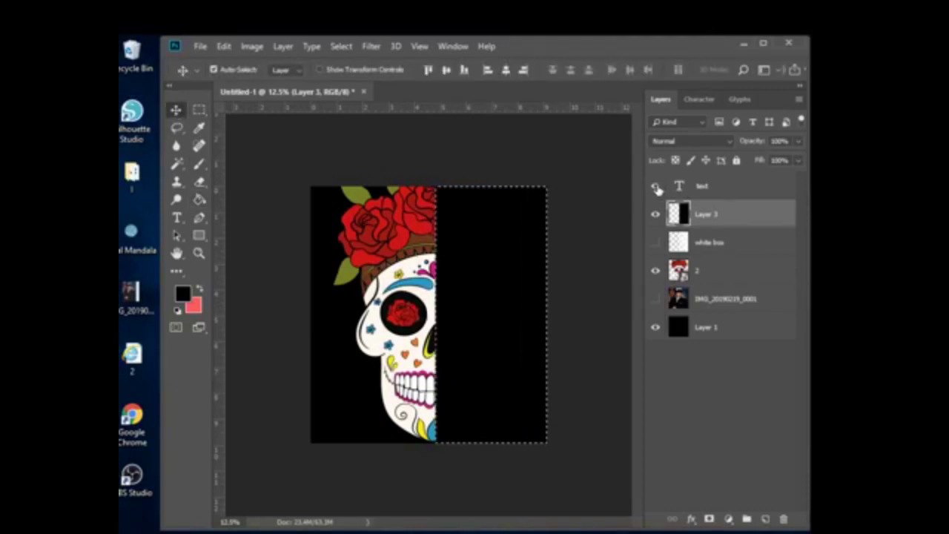
click(706, 191)
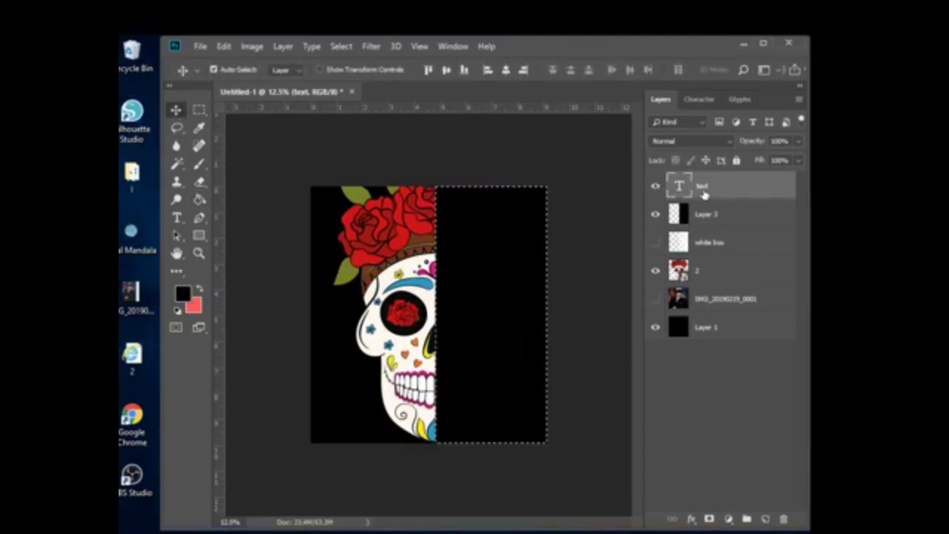
right_click(687, 191)
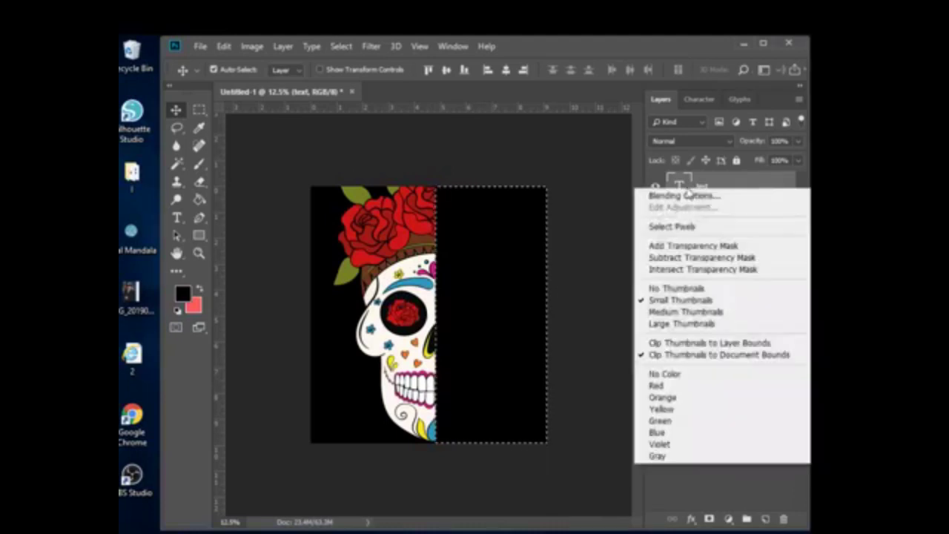
click(686, 227)
click(707, 215)
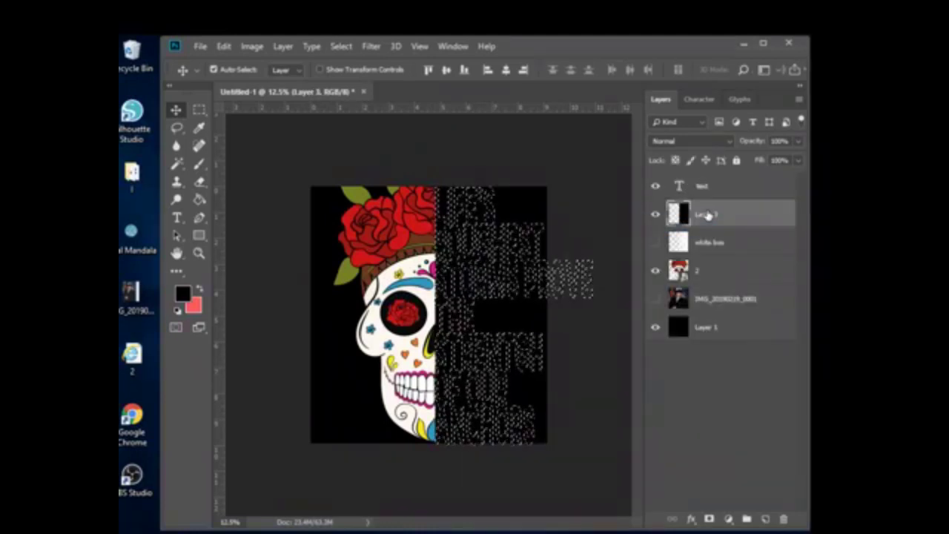
key(Delete)
click(656, 186)
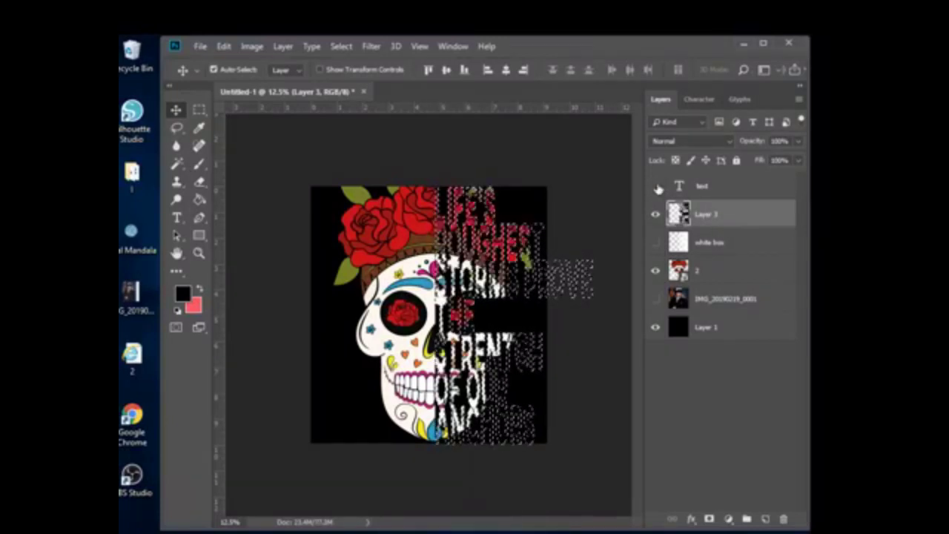
click(177, 129)
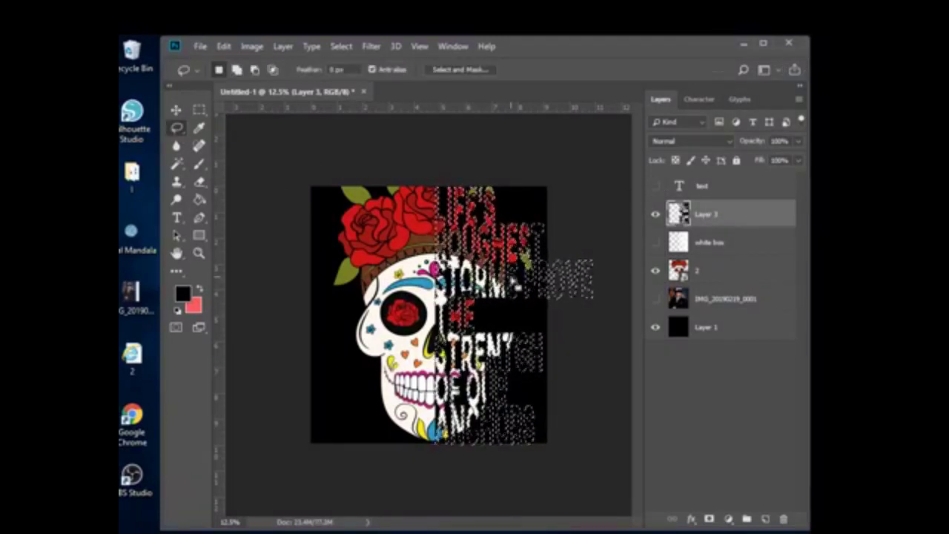
key(ctrl+d)
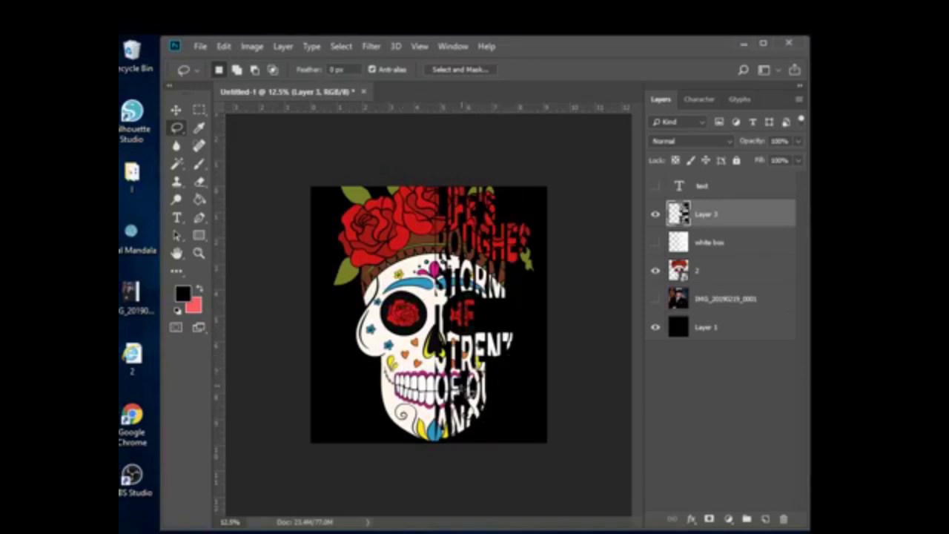
Hide Layer 1, Layer 3 and the skull layer, and show the white box layer
click(655, 327)
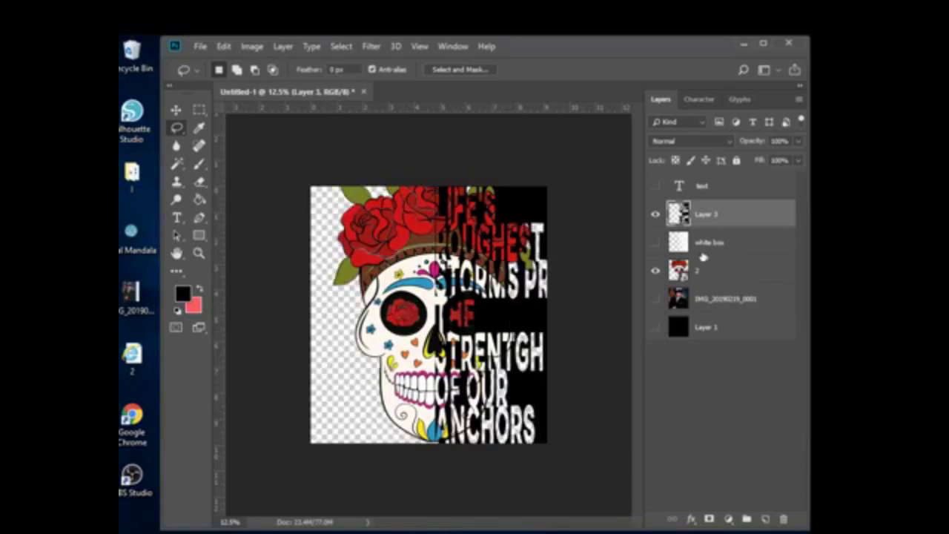
click(656, 215)
click(656, 243)
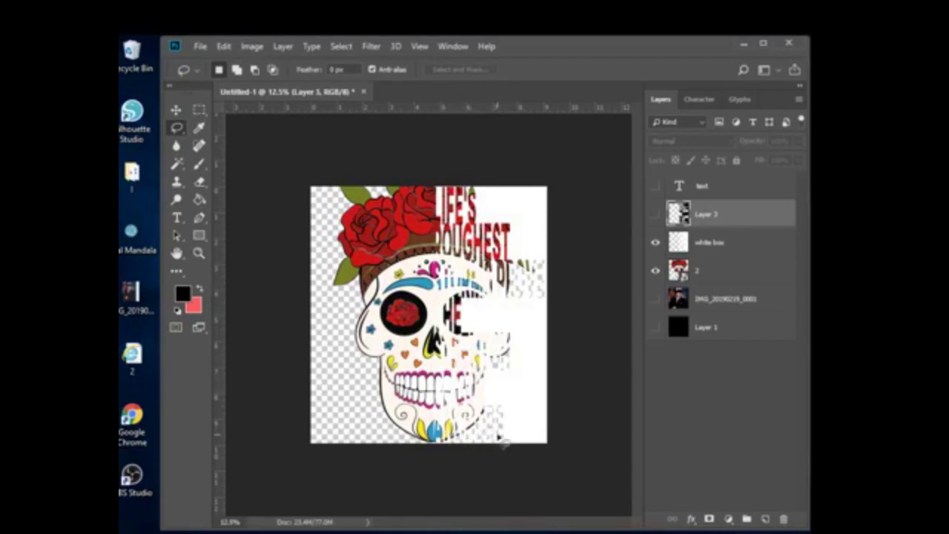
click(655, 272)
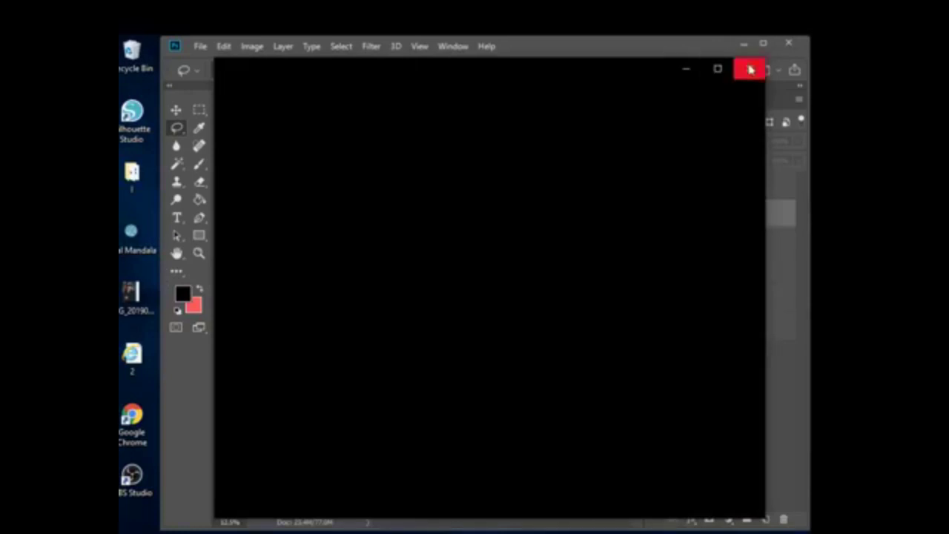
Place the desktop image Teal Mandala on the canvas, enlarged and centred to span nearly the full canvas width
click(744, 68)
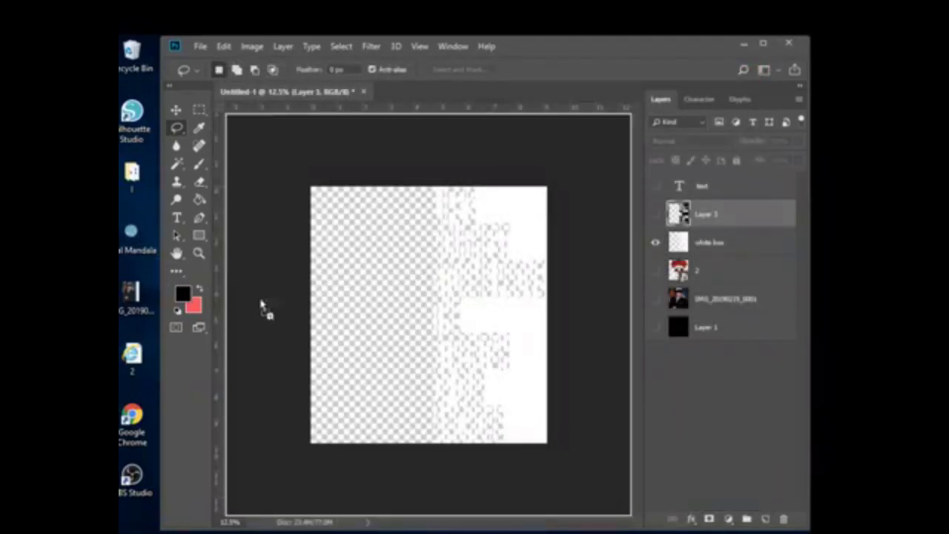
drag(408, 327, 419, 323)
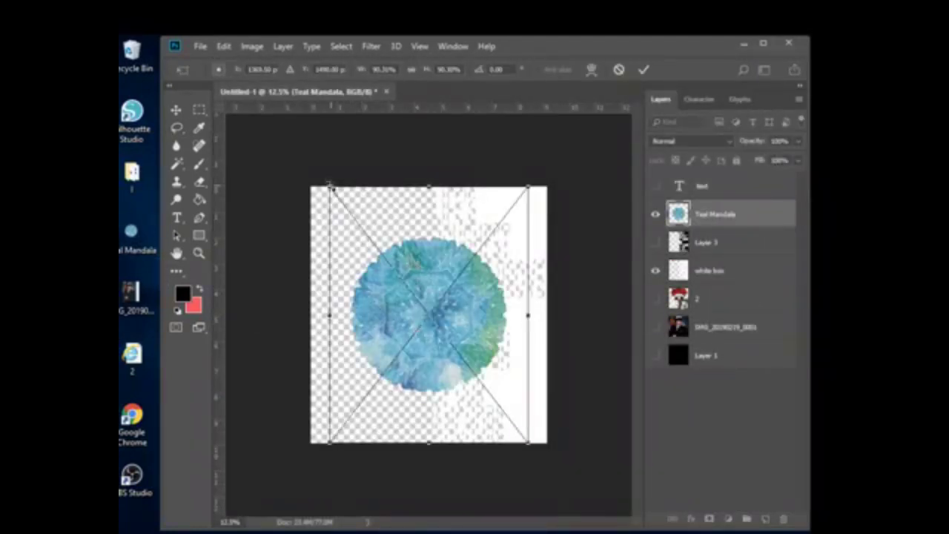
drag(320, 181, 230, 117)
drag(391, 339, 441, 398)
drag(277, 121, 276, 116)
drag(434, 388, 434, 390)
key(l)
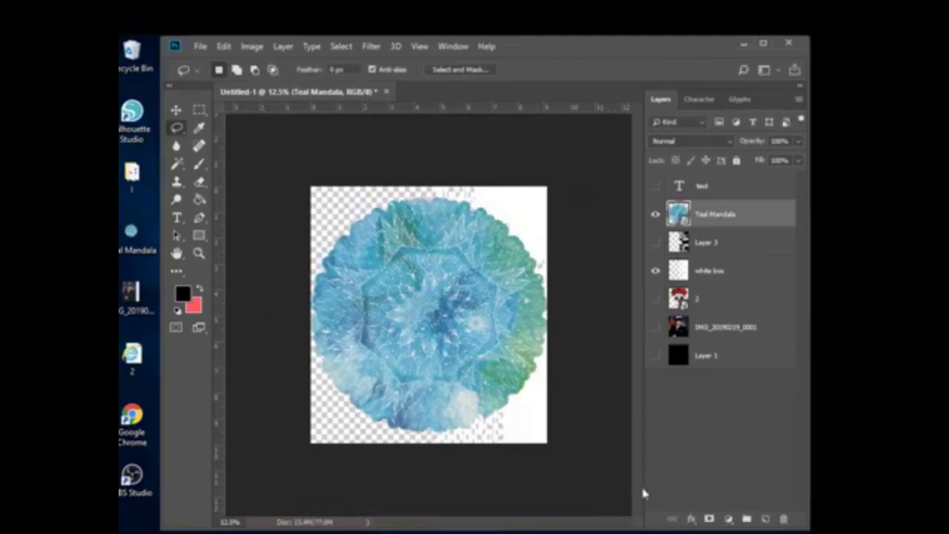
Move the Teal Mandala layer directly beneath the white box layer and keep both layers visible
click(656, 272)
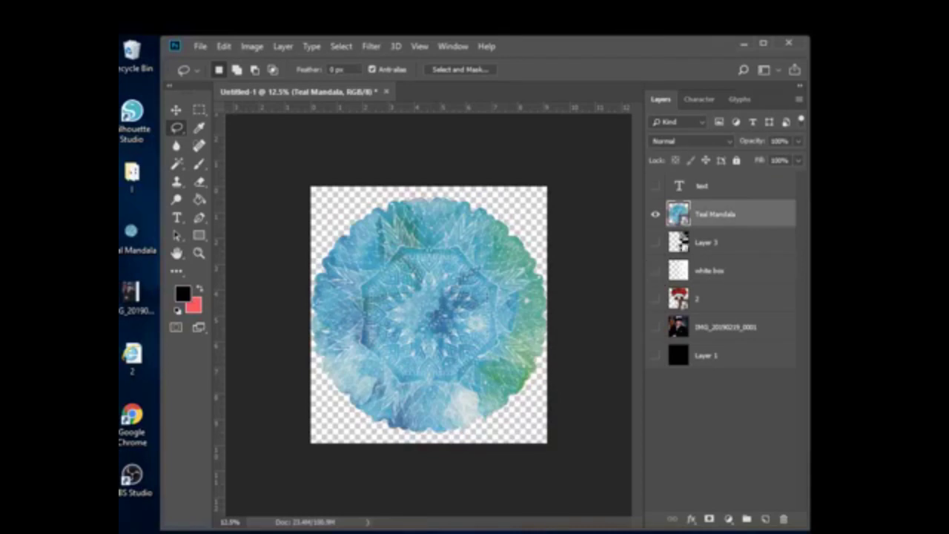
drag(708, 216, 697, 285)
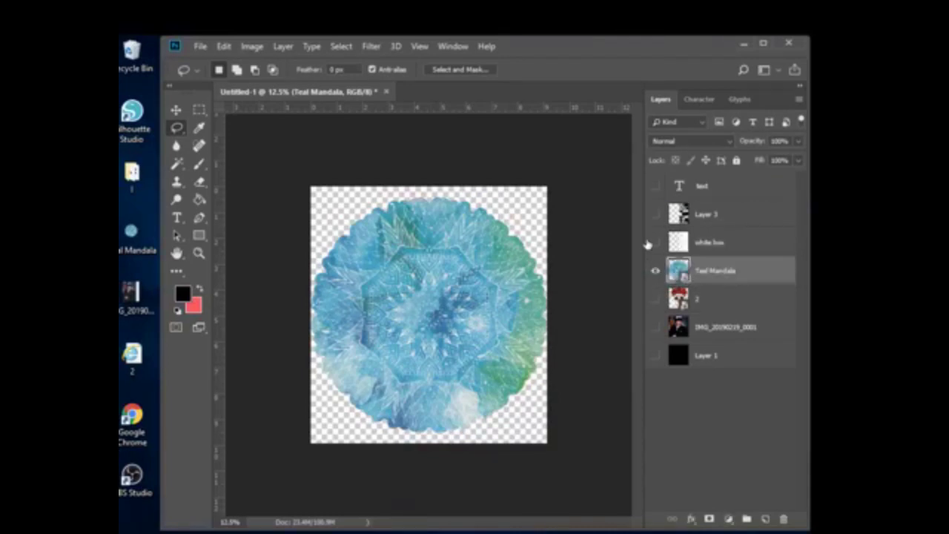
click(655, 243)
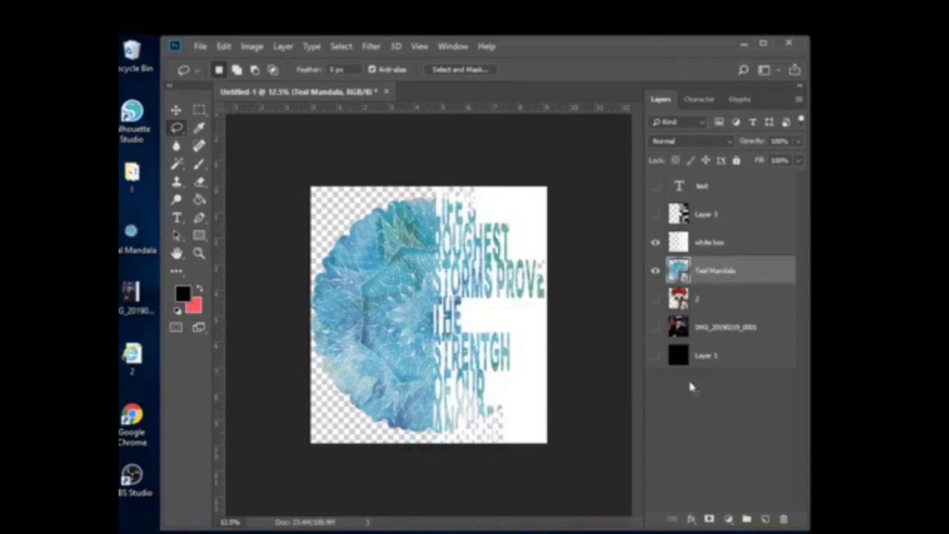
Show Layer 1 and fill it with white (ffffff) as the background behind the mandala
click(656, 356)
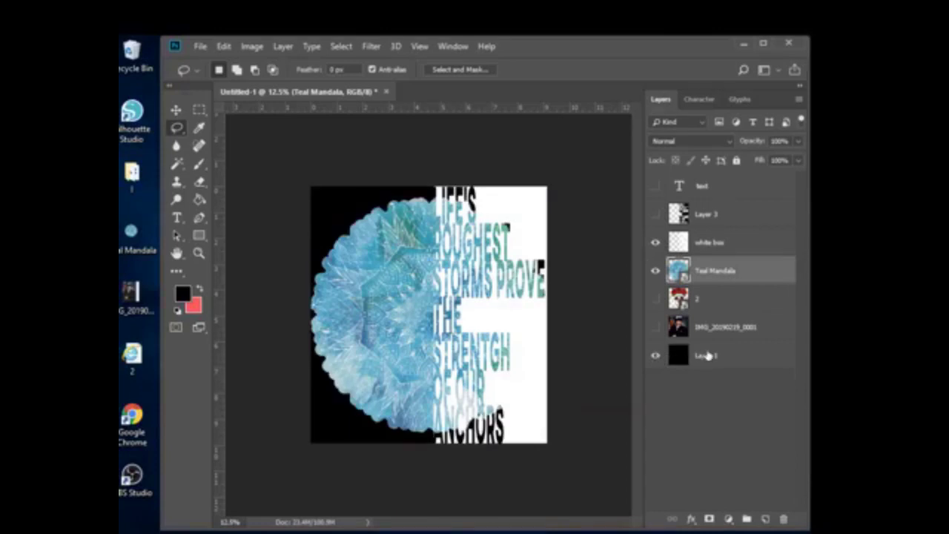
click(708, 356)
double_click(679, 356)
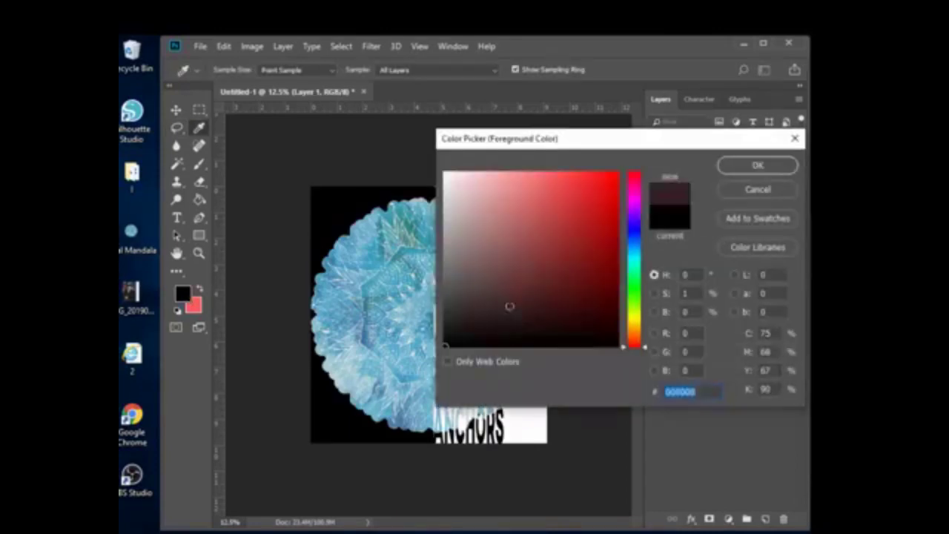
text(ffffff)
click(758, 166)
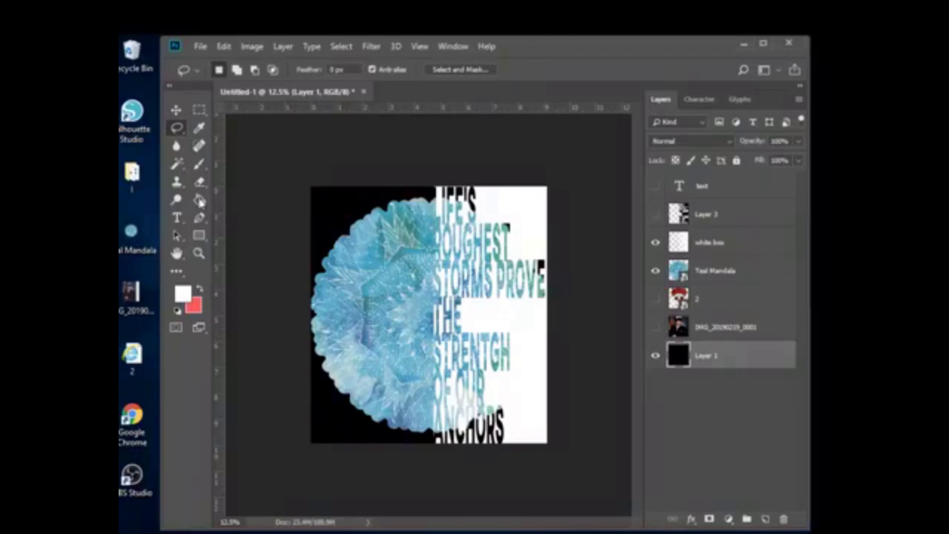
click(198, 199)
click(337, 216)
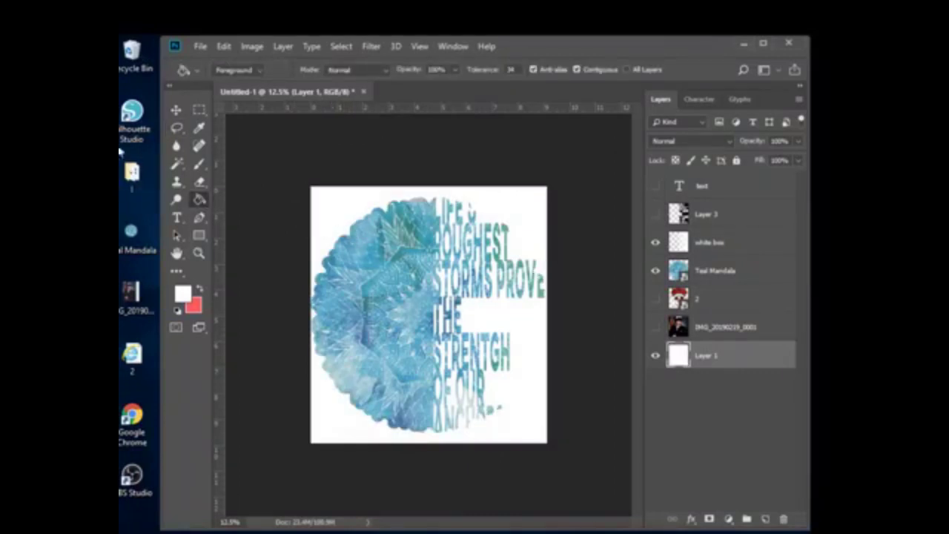
Nudge the white box layer slightly to the left over the mandala
click(178, 112)
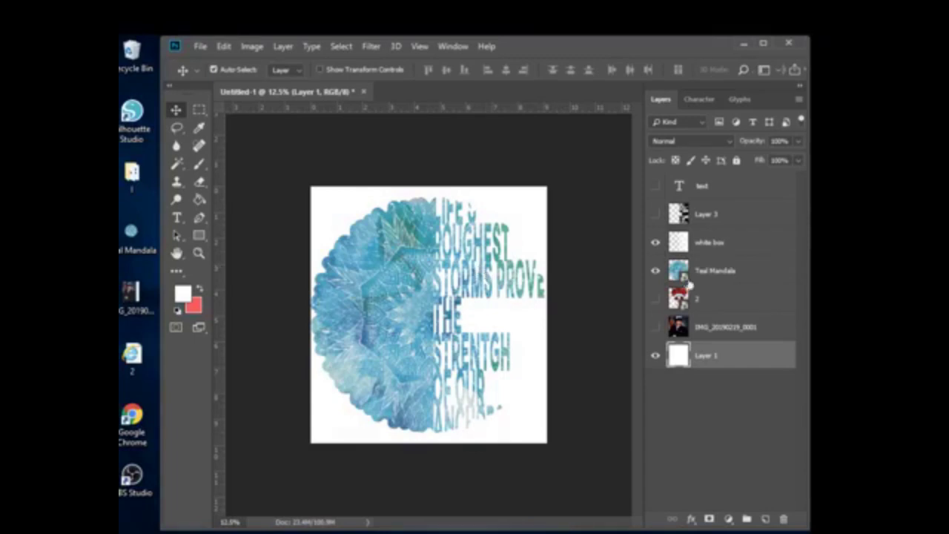
double_click(724, 270)
click(725, 270)
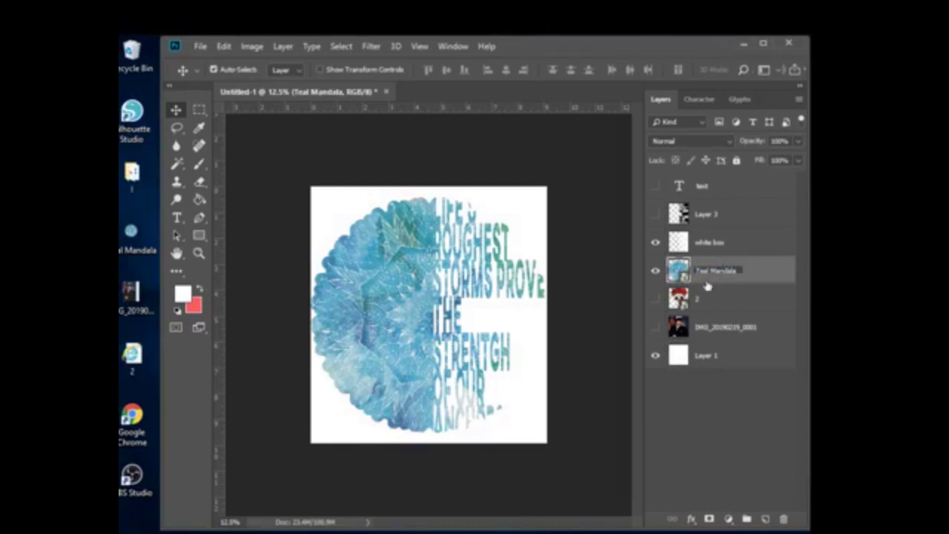
click(752, 248)
key(shift+Left)
key(shift+Left)
key(shift+Left)
key(shift+Left)
key(shift+Left)
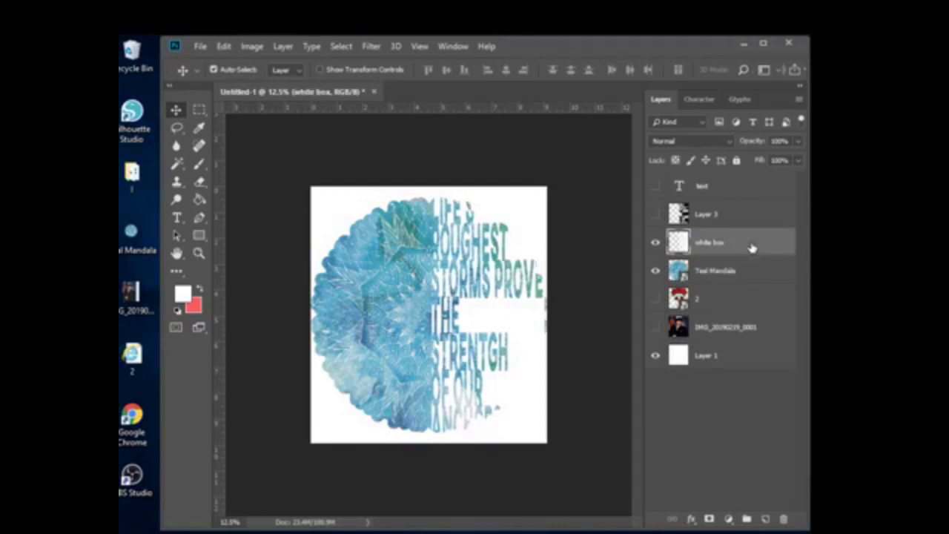
key(shift+Right)
key(shift+Right)
key(shift+Right)
key(shift+Right)
key(shift+Right)
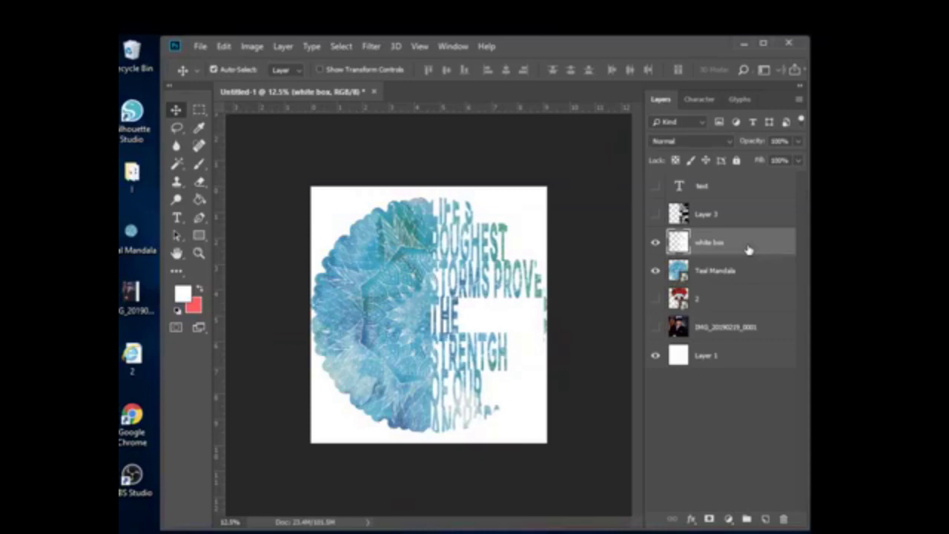
Scale the white box layer to about 102.44% width and 89.03% height so its lettering fits within the mandala's height
key(ctrl+t)
drag(488, 188, 488, 197)
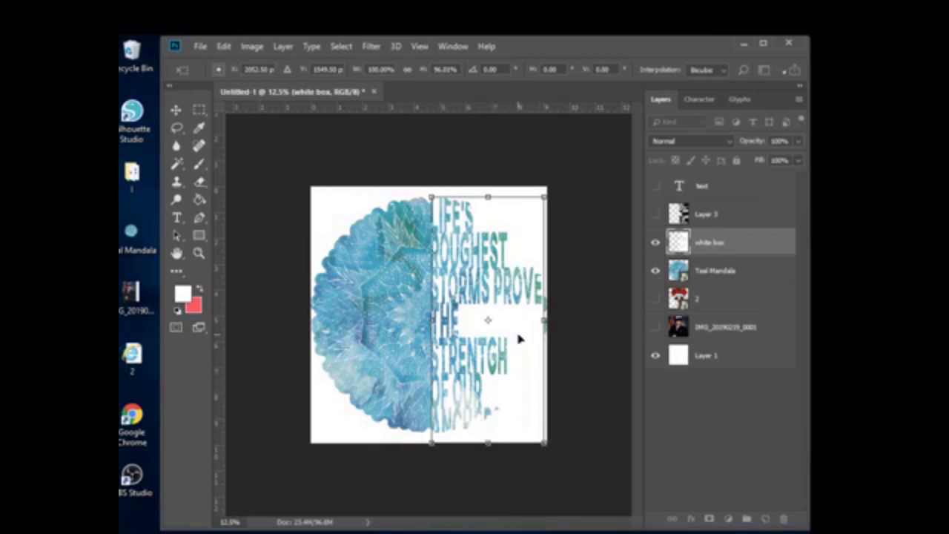
drag(487, 443, 483, 425)
drag(543, 312, 531, 312)
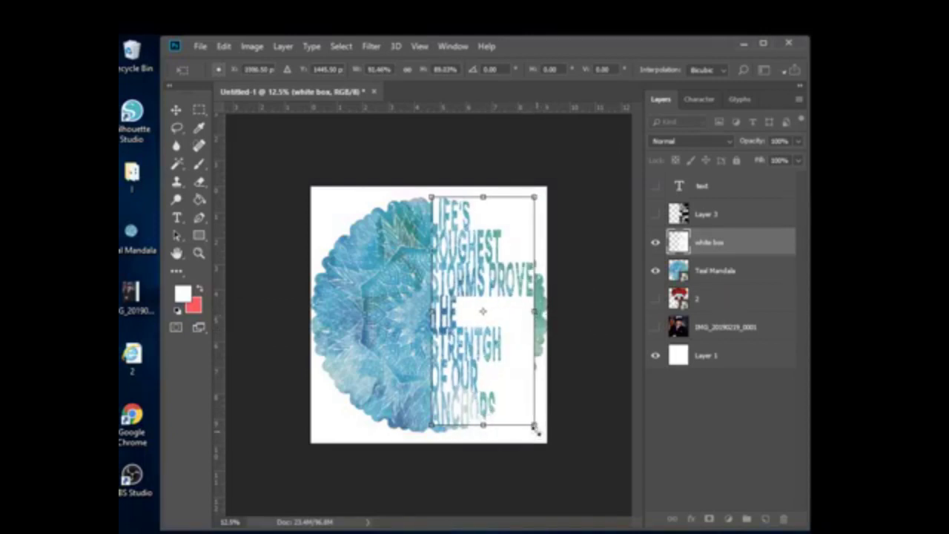
drag(533, 310, 547, 311)
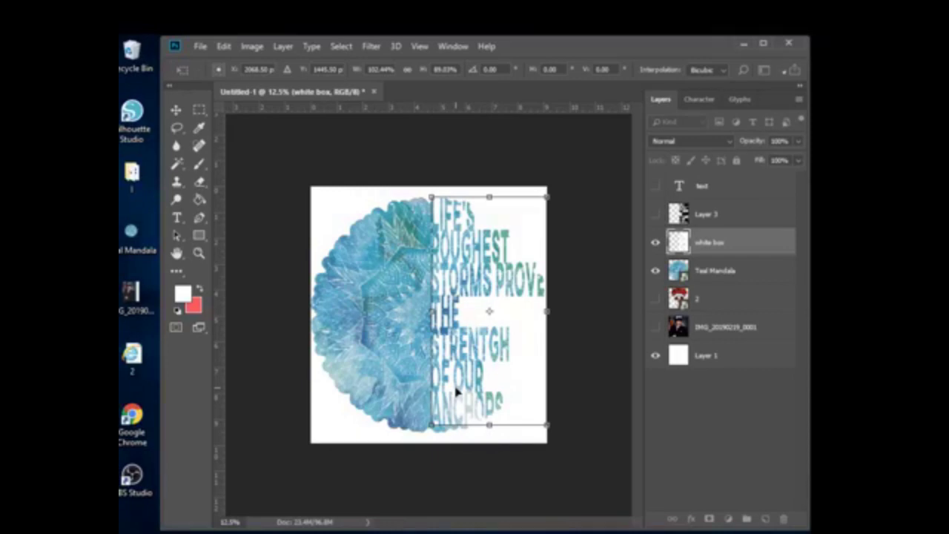
key(Return)
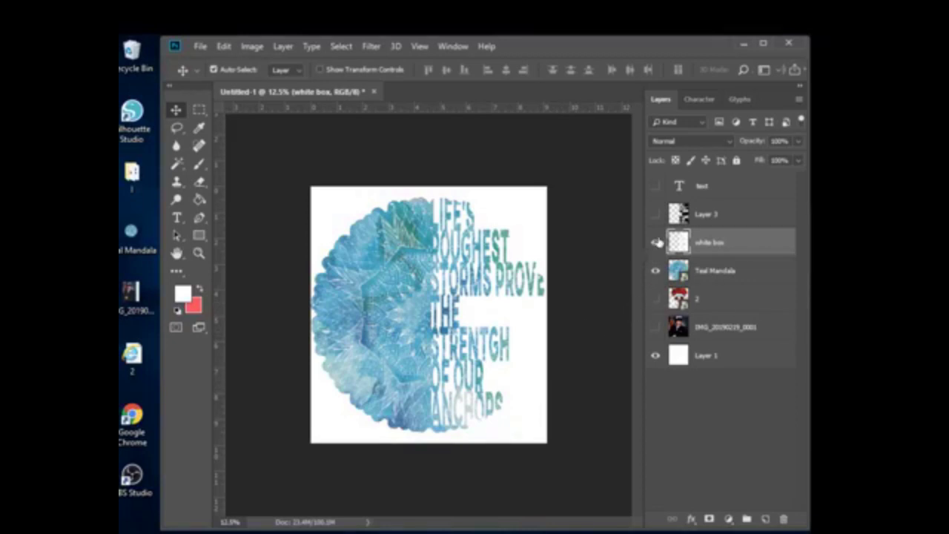
Hide the Teal Mandala layer, preview the skull layer briefly, and show the portrait layer IMG_20190219_0001 behind the white box
click(656, 271)
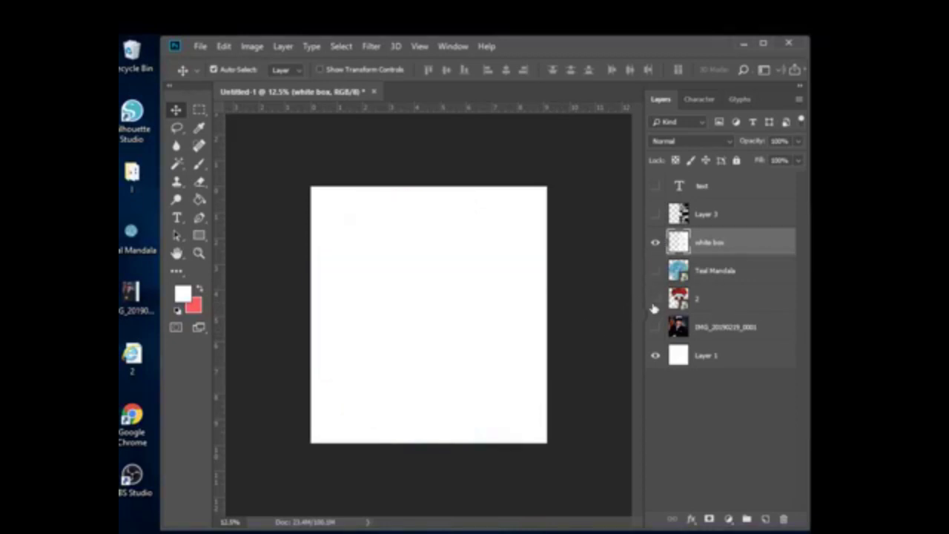
click(656, 299)
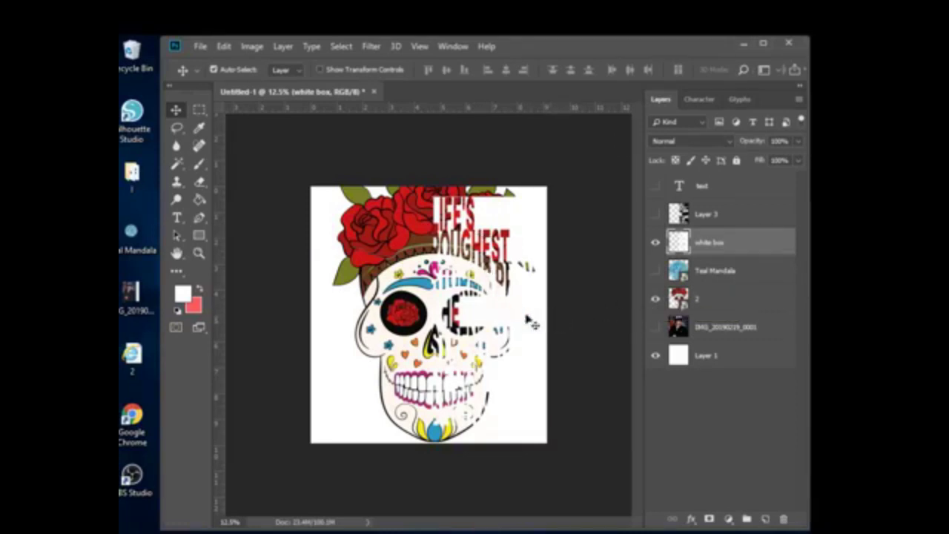
click(655, 300)
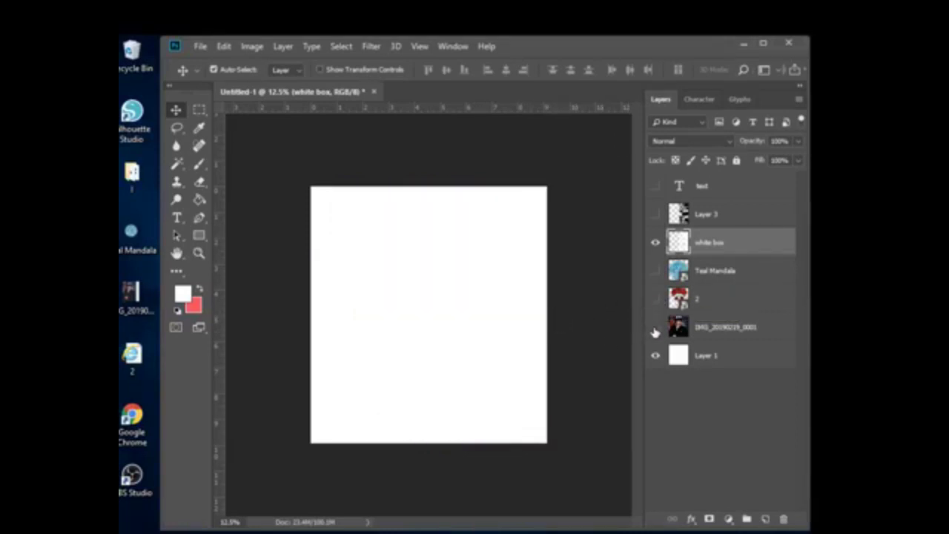
click(655, 327)
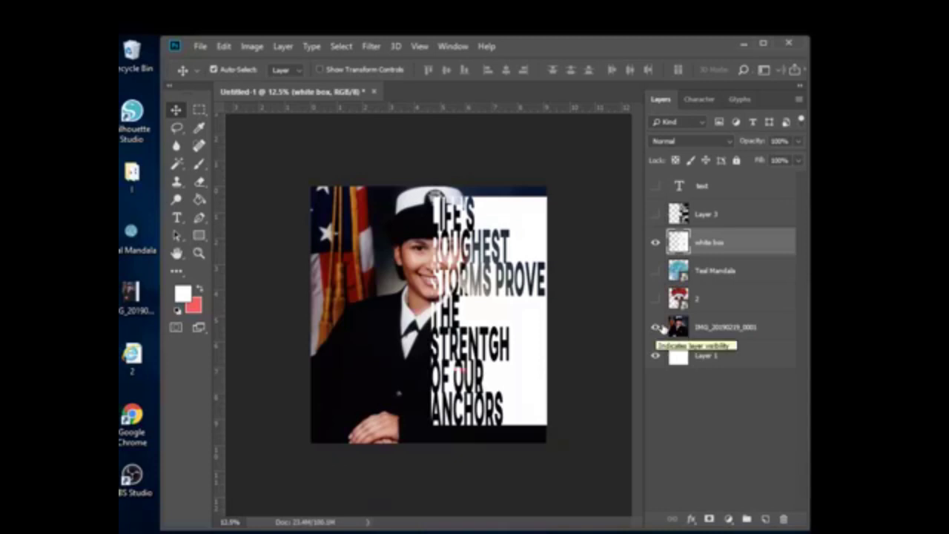